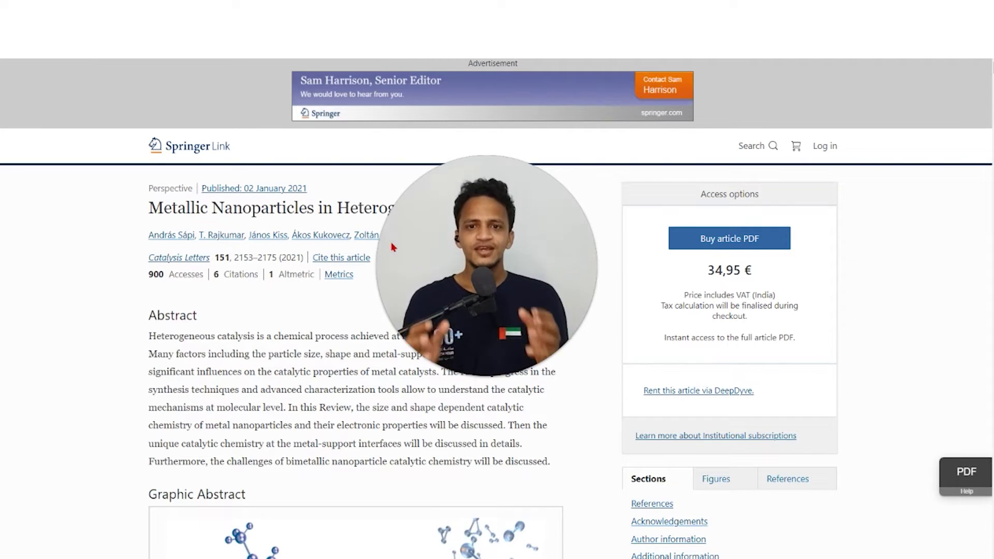
Examine the nanoparticle graphic abstract in the article as a reference and switch to Blender.
scroll(392, 247, down, 8)
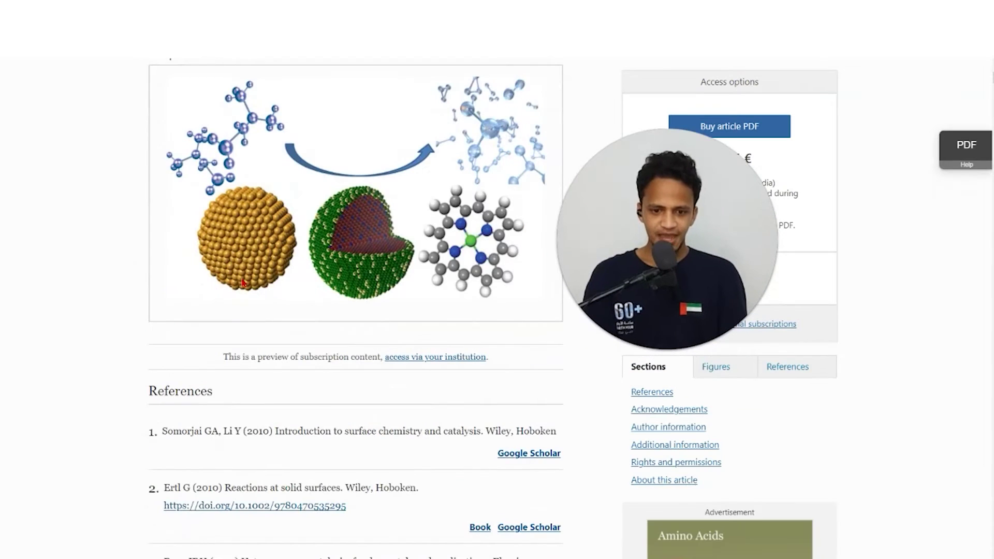
scroll(209, 293, up, 2)
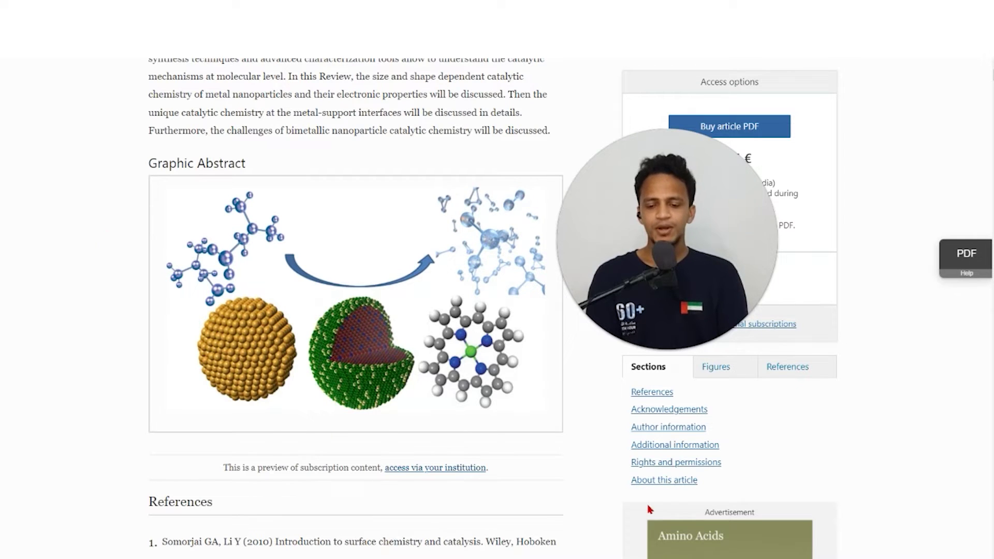
key(super)
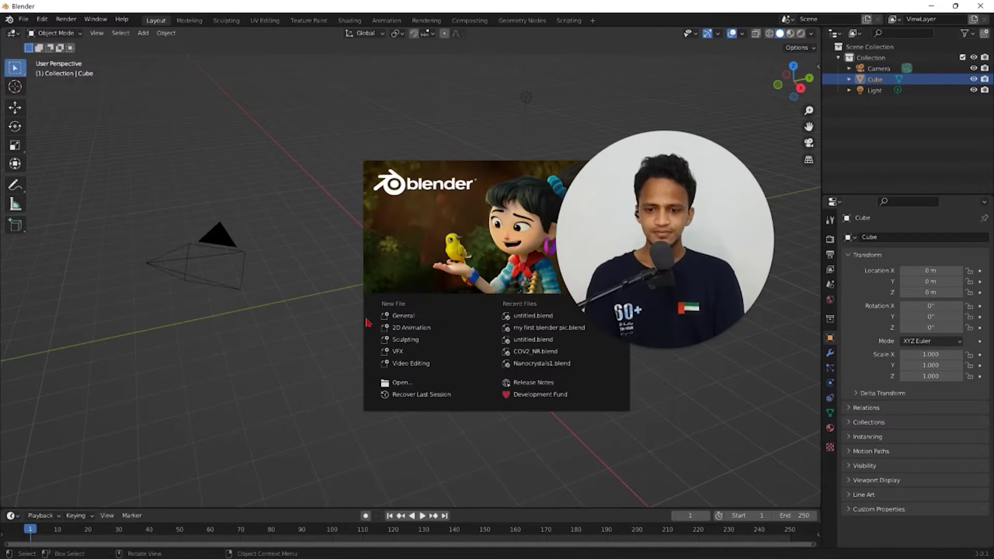
Replace the default cube with a UV sphere at the origin.
drag(255, 430, 122, 362)
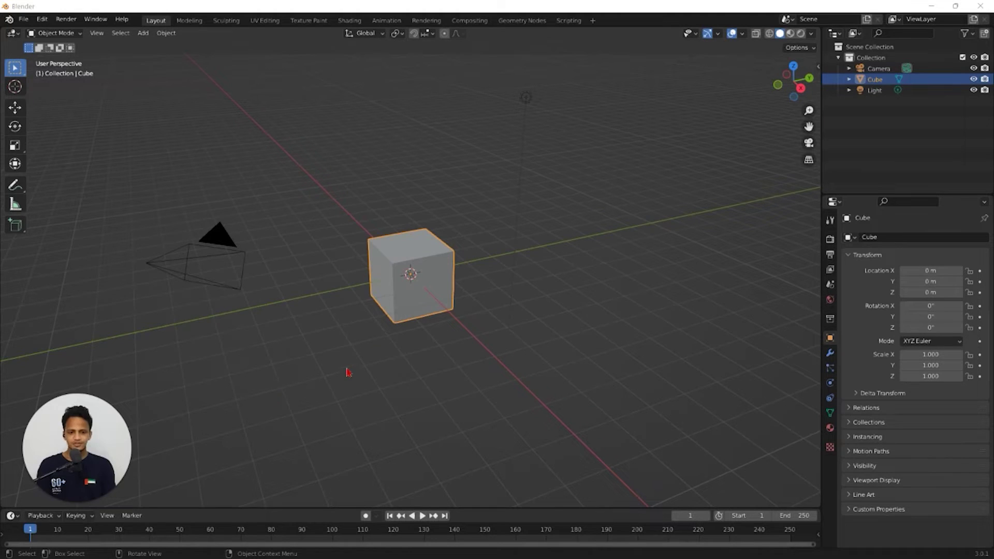
click(409, 286)
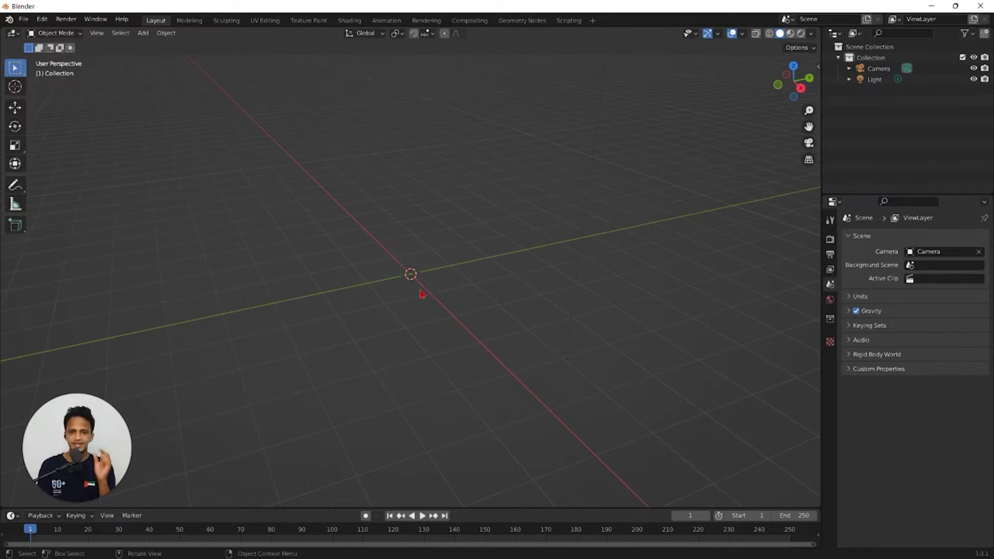
key(shift+a)
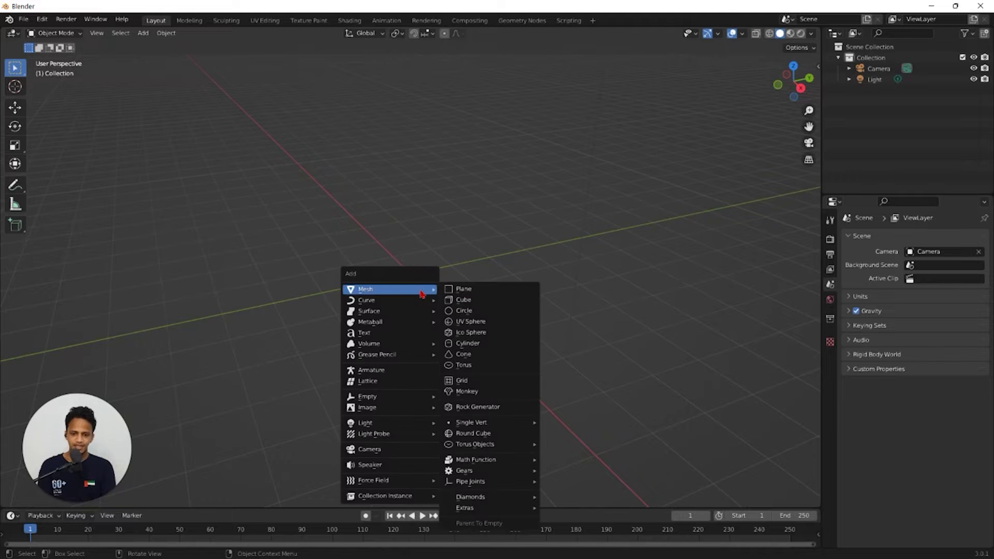
click(471, 321)
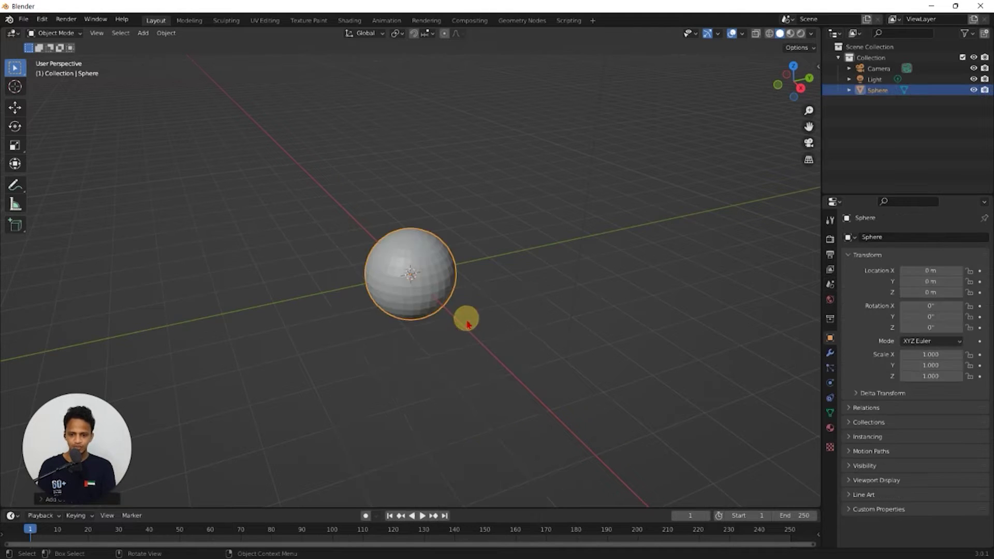
Move the sphere along the negative Y axis to about -11.27 m.
scroll(466, 324, up, 5)
scroll(570, 207, up, 3)
right_click(510, 166)
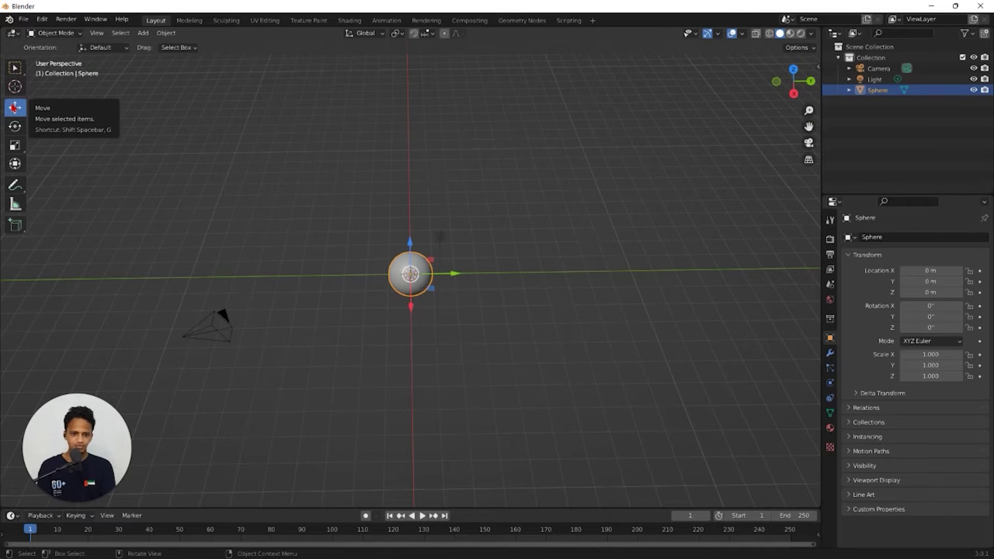
drag(453, 277, 164, 278)
middle_drag(280, 255, 418, 257)
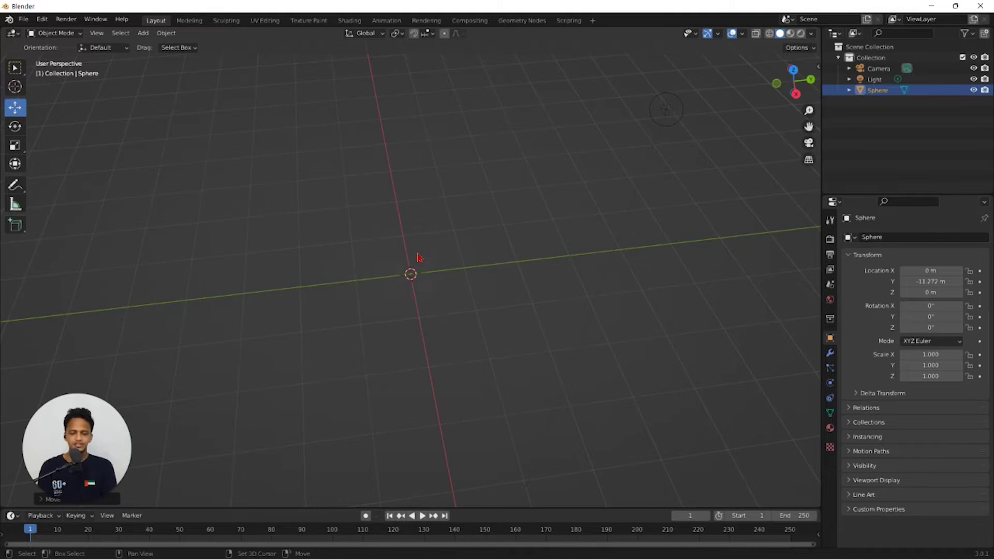
Add a second UV sphere at the origin and scale it up to about 7.58.
key(shift+a)
click(481, 284)
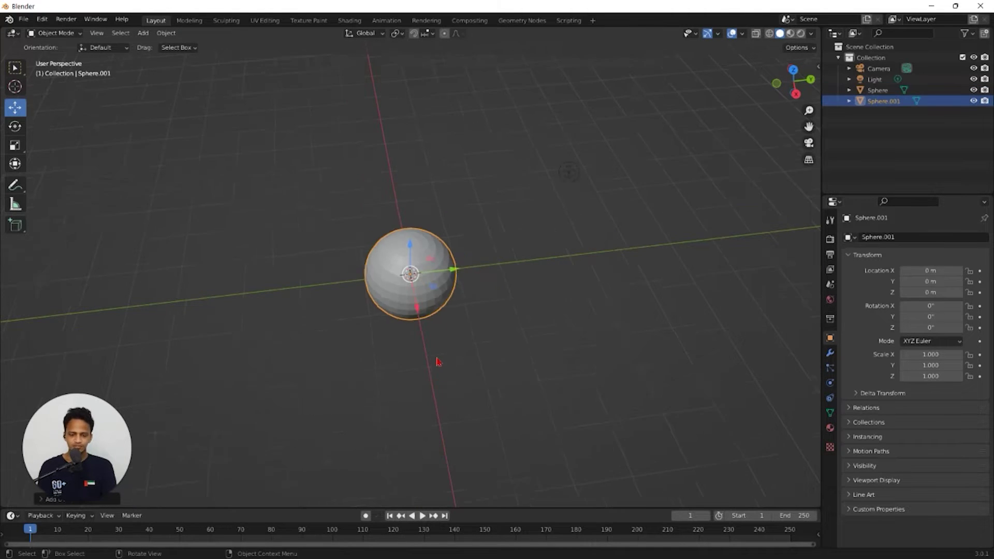
scroll(437, 361, down, 3)
key(s)
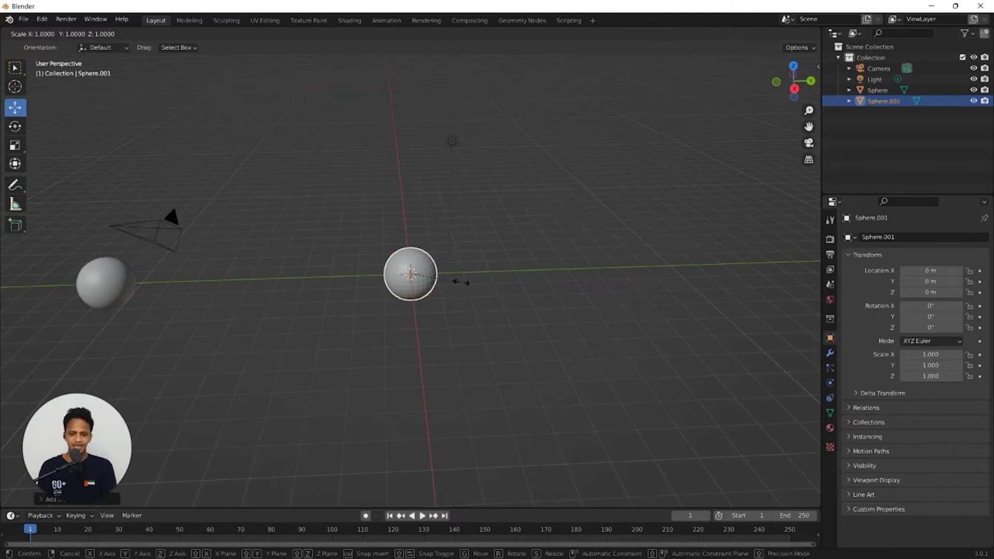
click(756, 449)
Move the small sphere farther from the large sphere along the negative Y axis.
scroll(455, 300, down, 3)
mouse_move(452, 299)
middle_down()
mouse_move(492, 264)
mouse_move(501, 290)
mouse_move(440, 300)
middle_up()
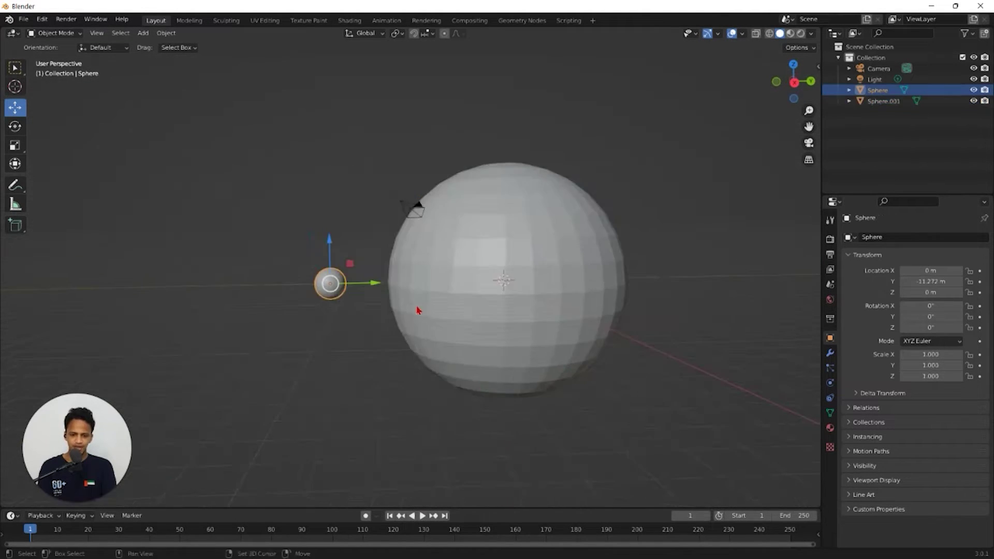
scroll(418, 310, up, 1)
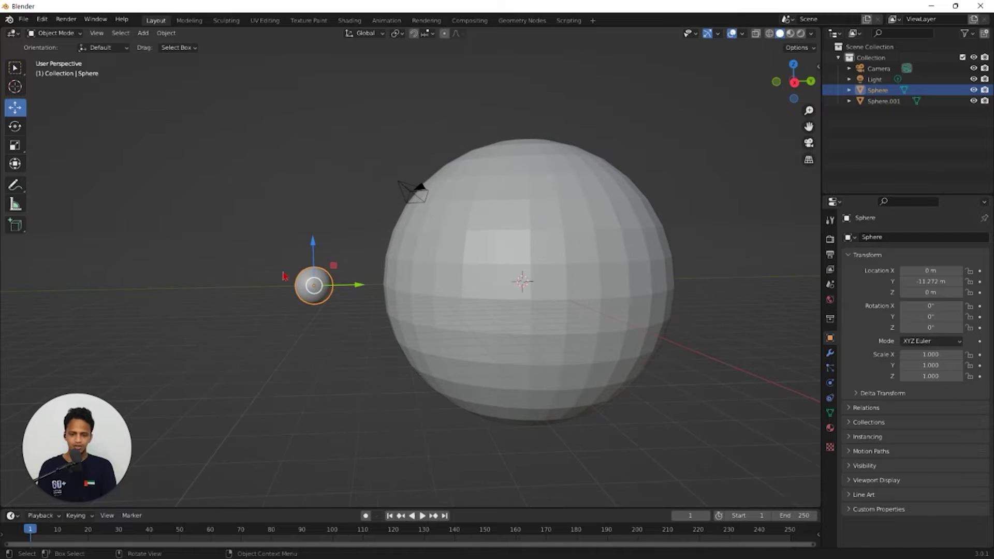
drag(357, 287, 363, 286)
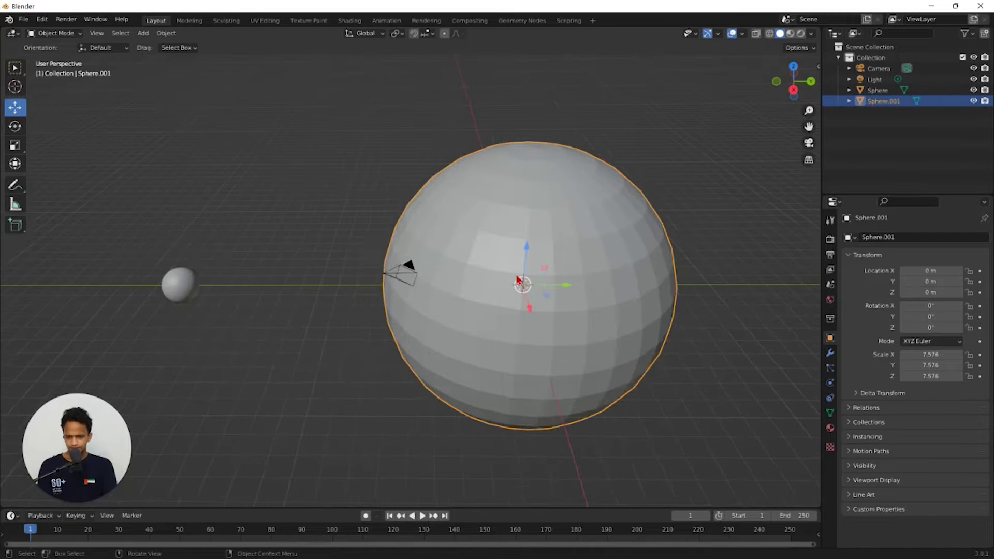
Add a particle system to the large sphere.
shift+middle_drag(616, 329, 541, 331)
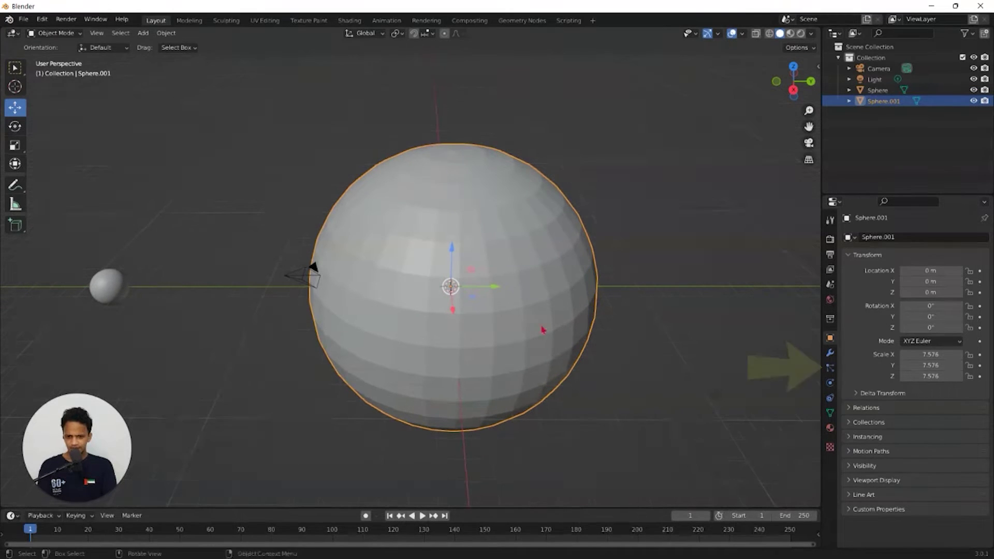
click(830, 369)
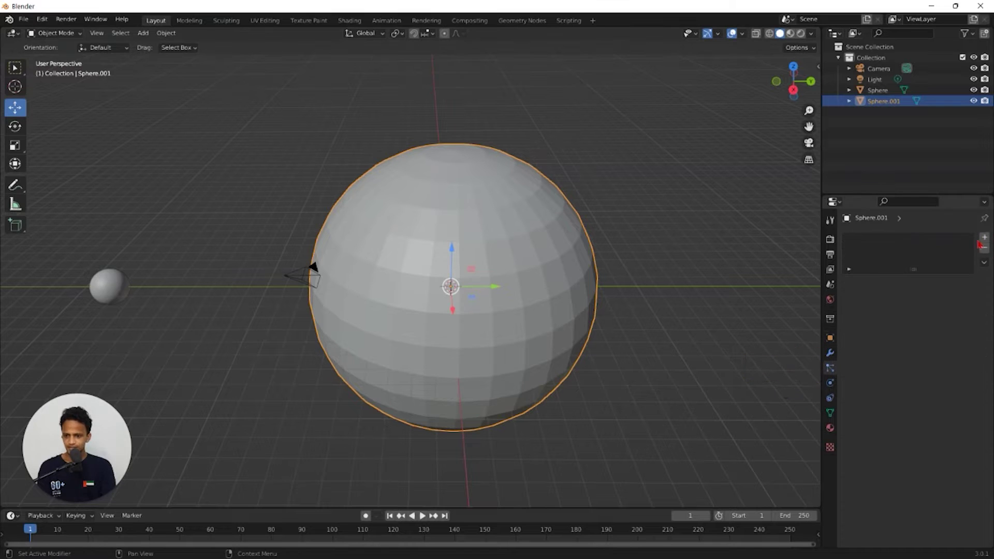
click(984, 238)
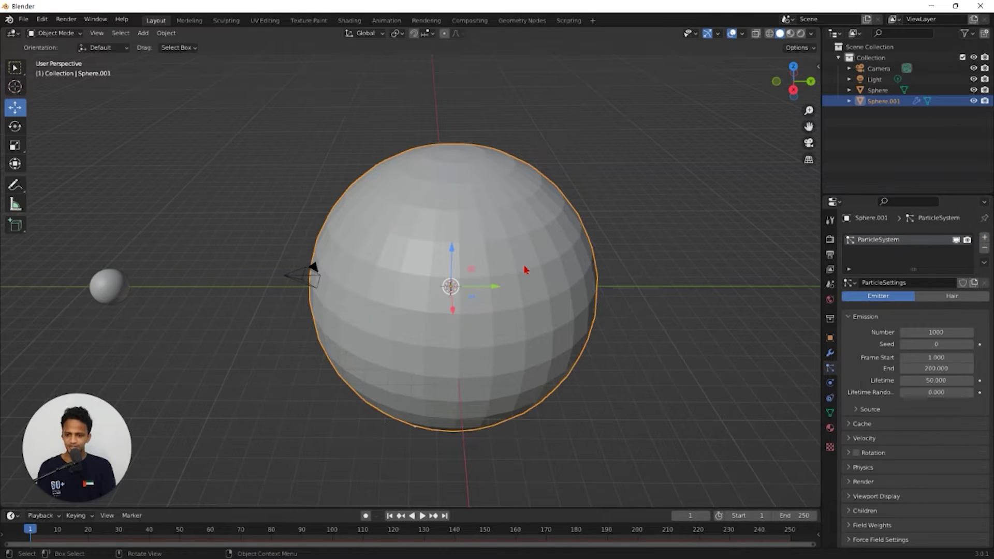
middle_drag(529, 281, 469, 289)
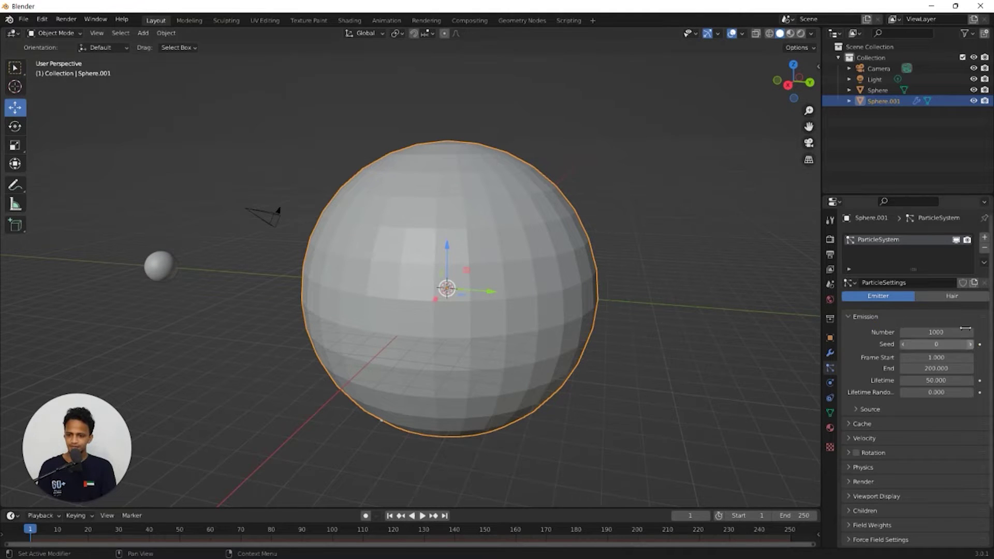
Switch the viewport to wireframe shading and enlarge the timeline area.
click(769, 33)
mouse_move(621, 282)
middle_down()
mouse_move(595, 290)
mouse_move(517, 362)
mouse_move(486, 419)
middle_up()
drag(538, 509, 540, 439)
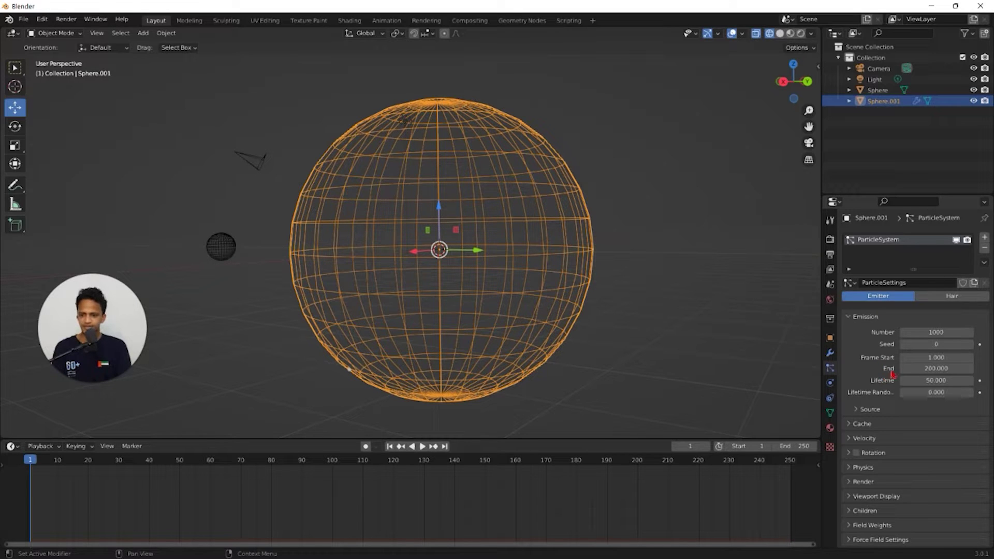
Play the particle emission animation and return the timeline to frame 0.
scroll(521, 247, down, 3)
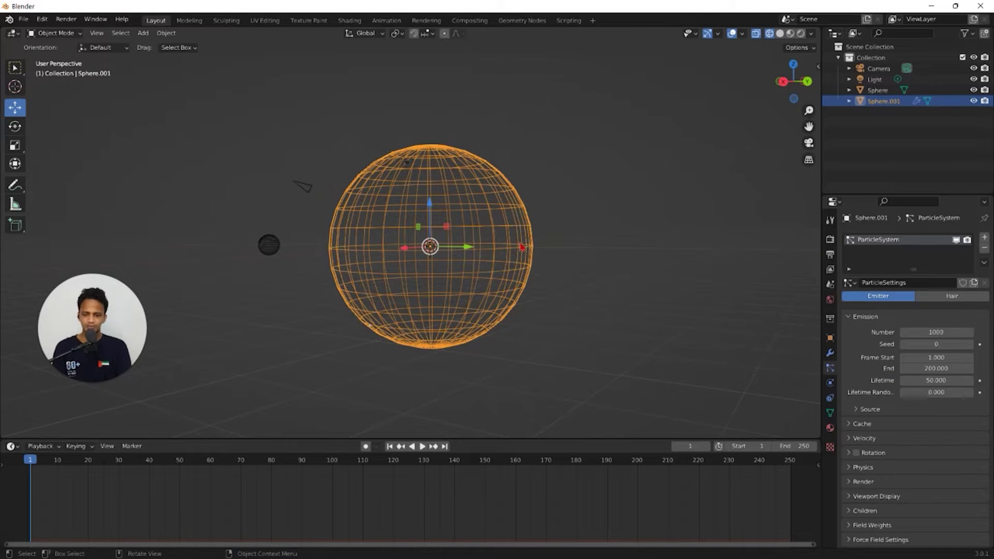
key(space)
scroll(570, 238, up, 4)
scroll(609, 229, down, 2)
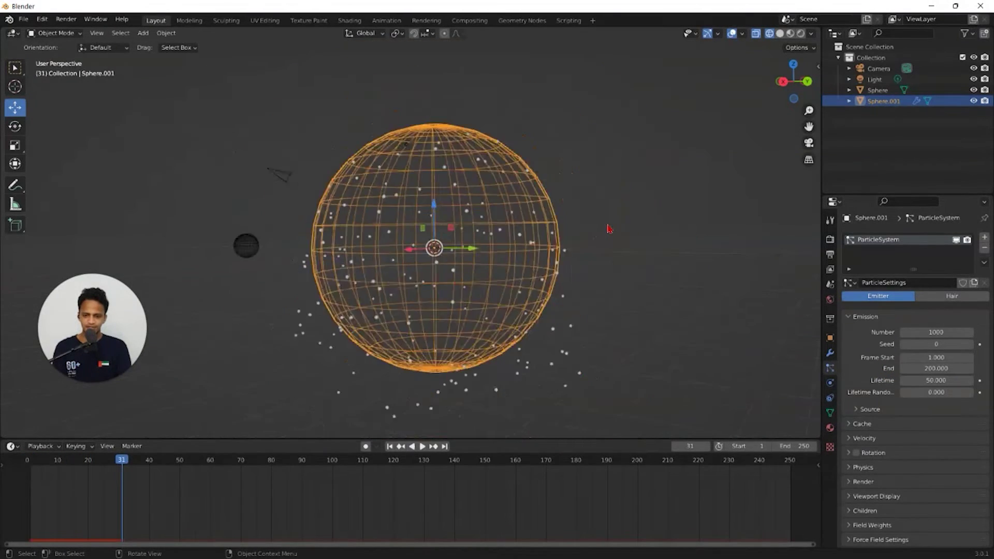
scroll(609, 229, down, 1)
drag(120, 463, 24, 454)
scroll(453, 254, up, 4)
scroll(453, 254, down, 3)
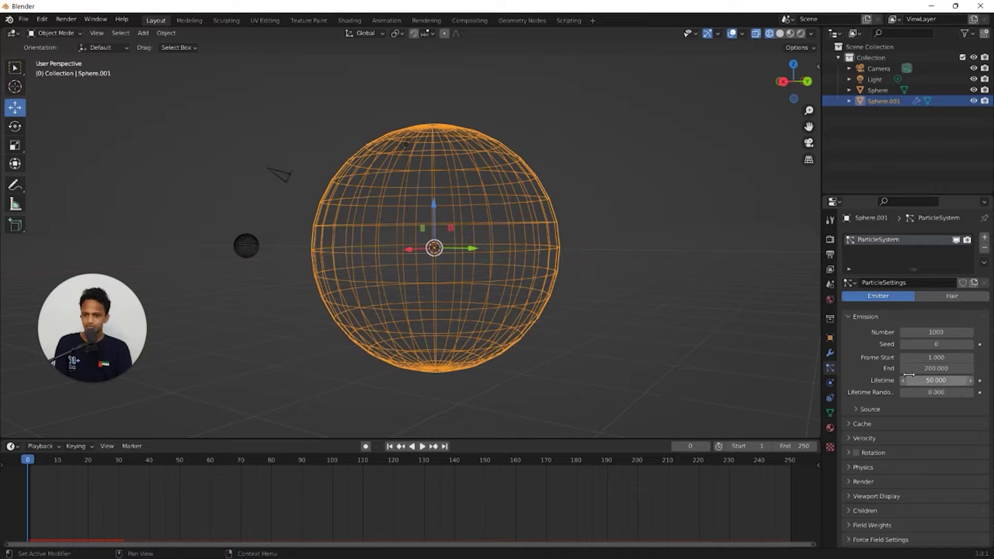
Set the particle emission's Frame Start and End both to 0 and inspect the particles on the large sphere.
click(935, 355)
text(0)
key(Return)
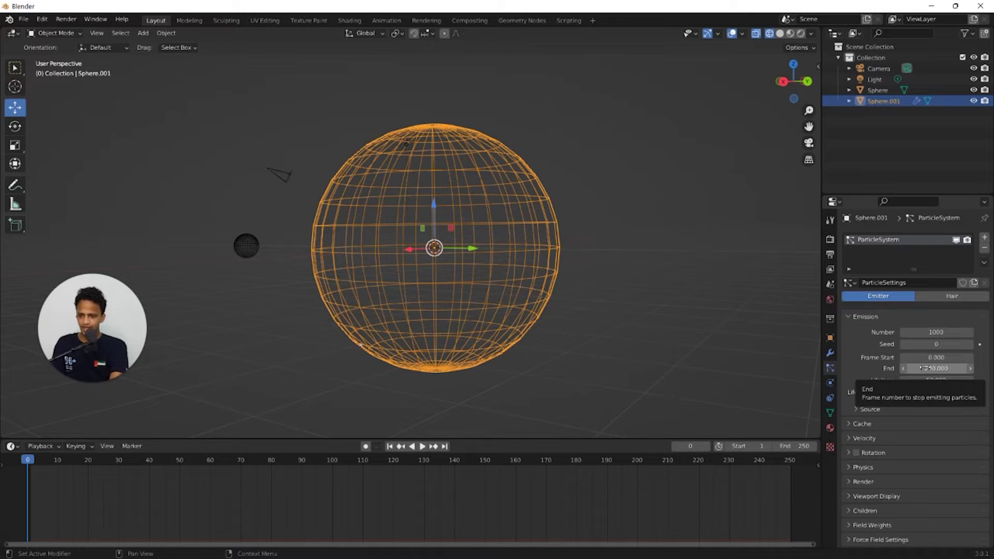
click(922, 368)
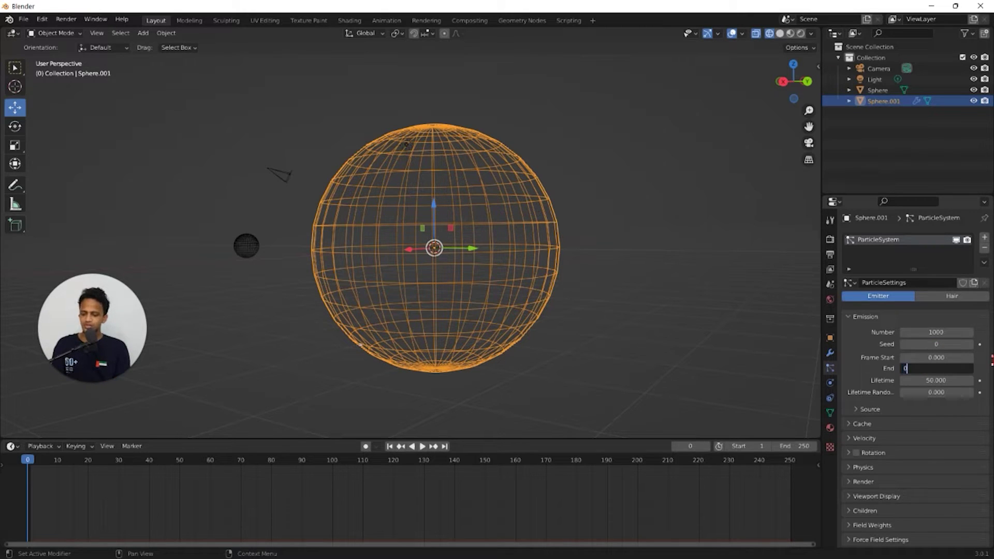
text(0)
key(Return)
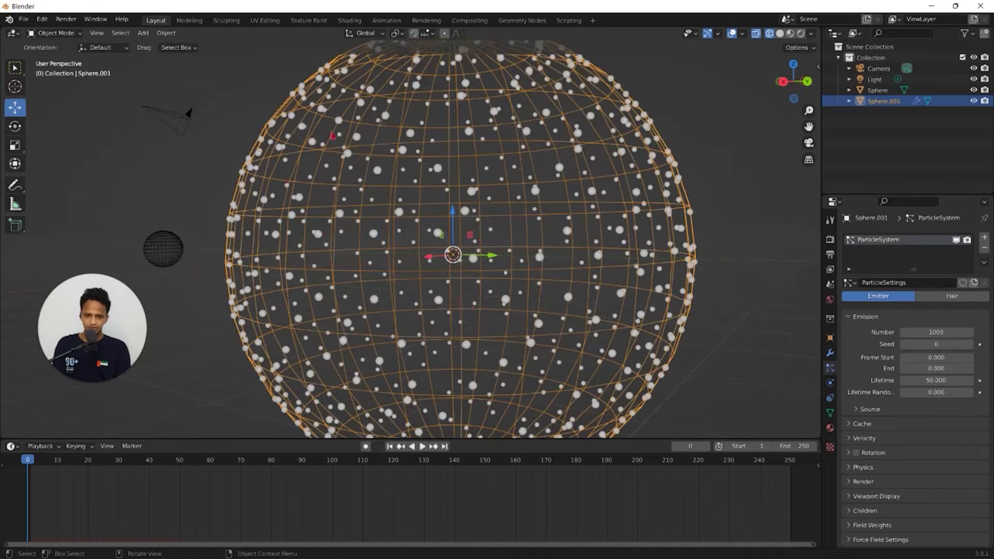
mouse_move(437, 168)
middle_down()
mouse_move(432, 196)
mouse_move(434, 174)
middle_up()
scroll(434, 173, up, 1)
scroll(430, 186, up, 2)
scroll(429, 187, down, 2)
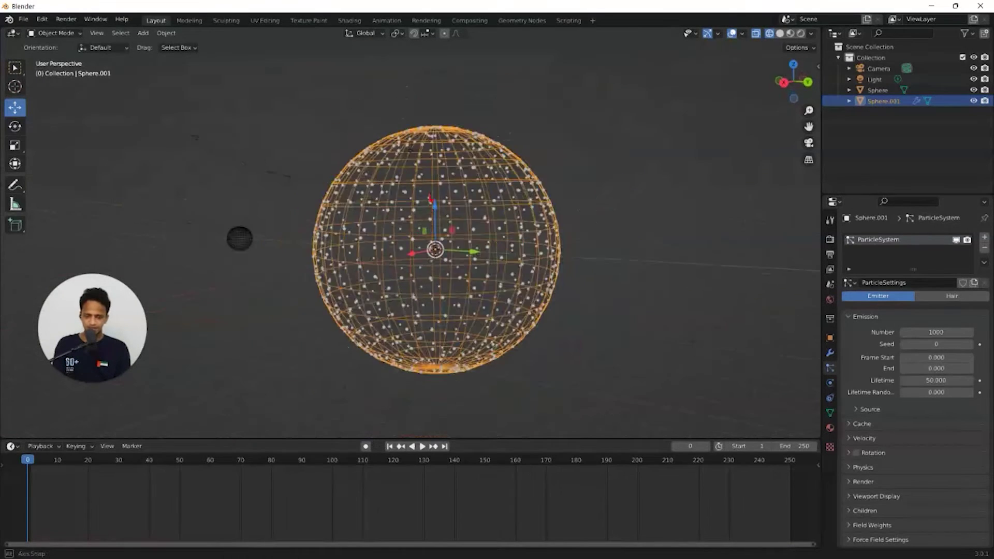
middle_drag(422, 207, 421, 193)
Set the large sphere's particles to render as Object.
scroll(870, 418, down, 2)
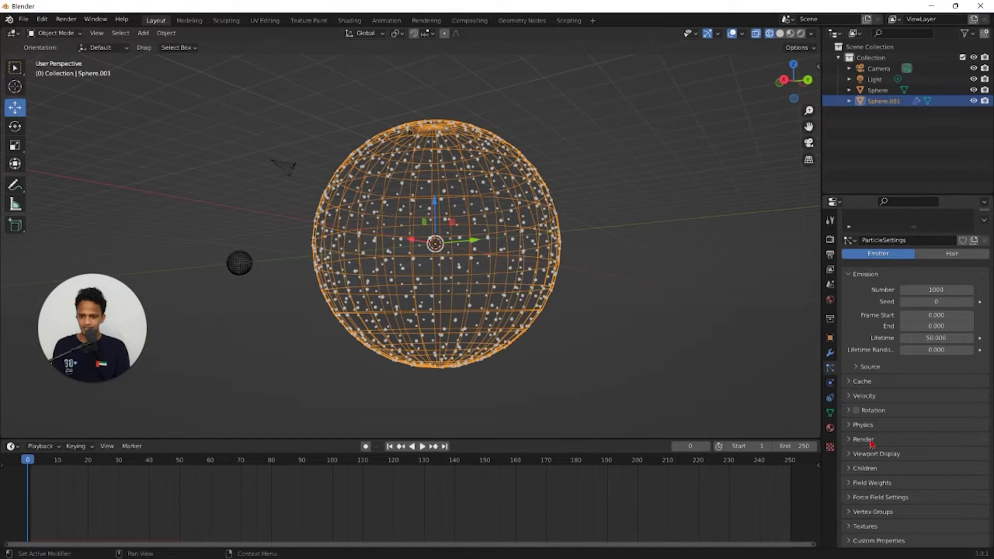
click(863, 439)
scroll(878, 357, down, 5)
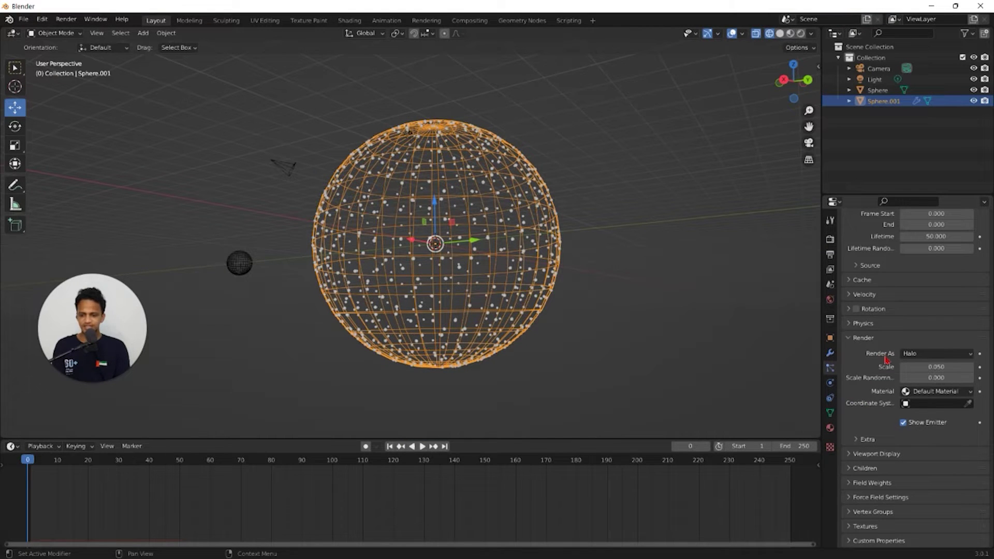
click(931, 353)
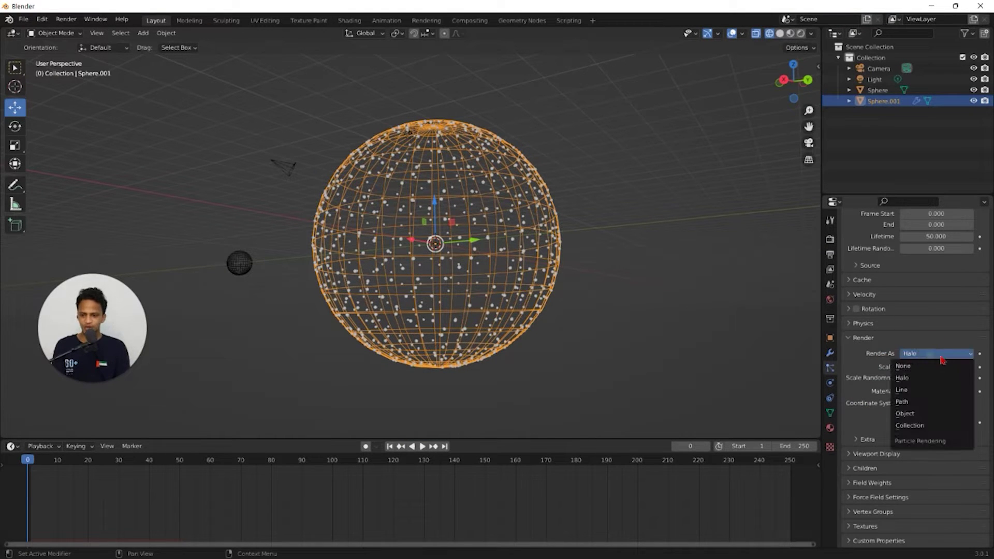
click(911, 413)
scroll(651, 284, down, 2)
middle_drag(651, 284, 683, 302)
scroll(684, 303, up, 2)
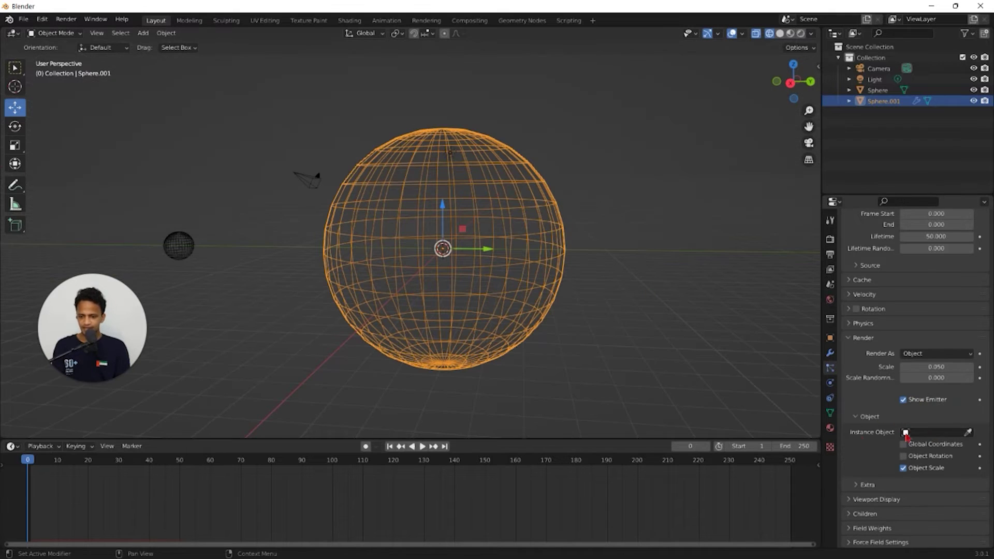
Assign the small sphere as the particle system's instance object and inspect the instances on the large sphere.
scroll(591, 288, down, 3)
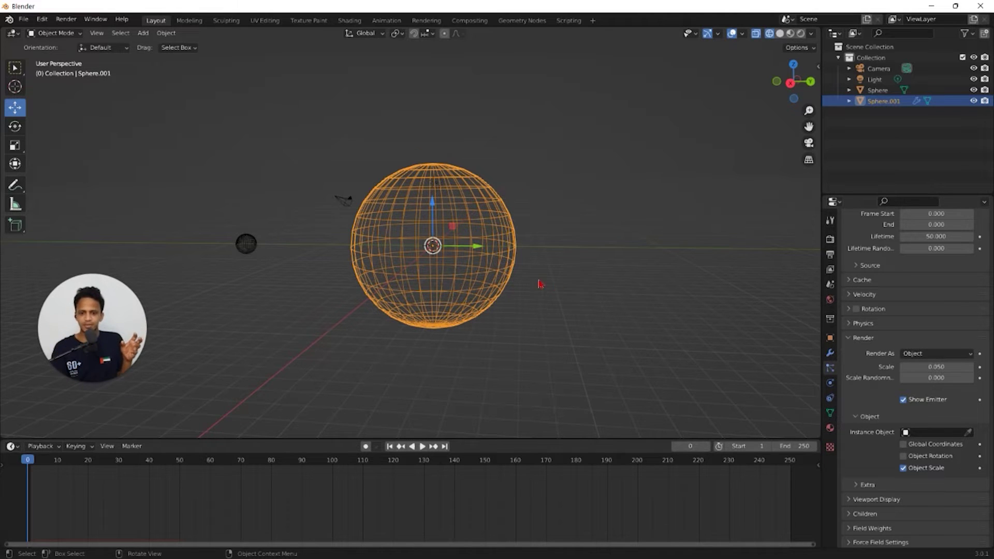
scroll(434, 159, up, 3)
scroll(742, 345, down, 2)
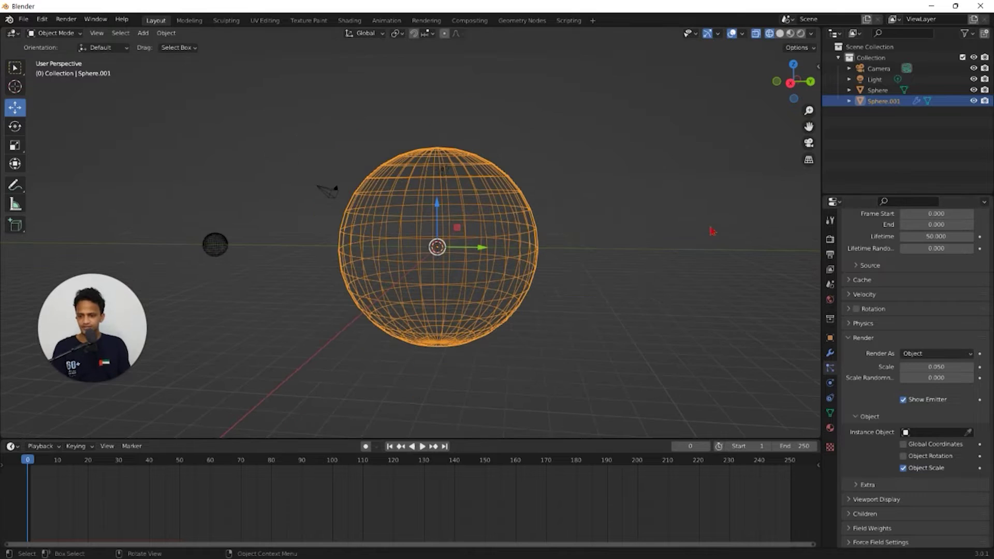
click(968, 431)
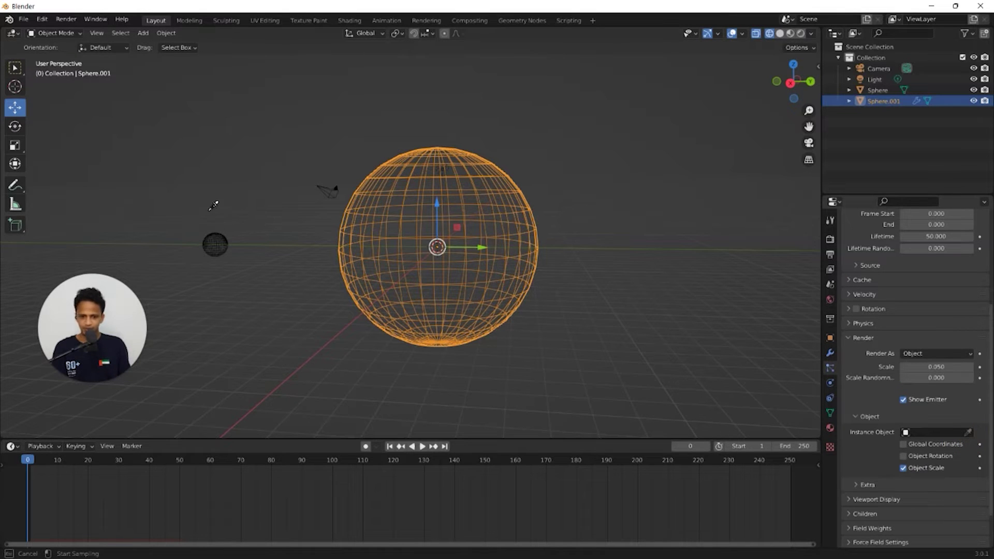
click(214, 242)
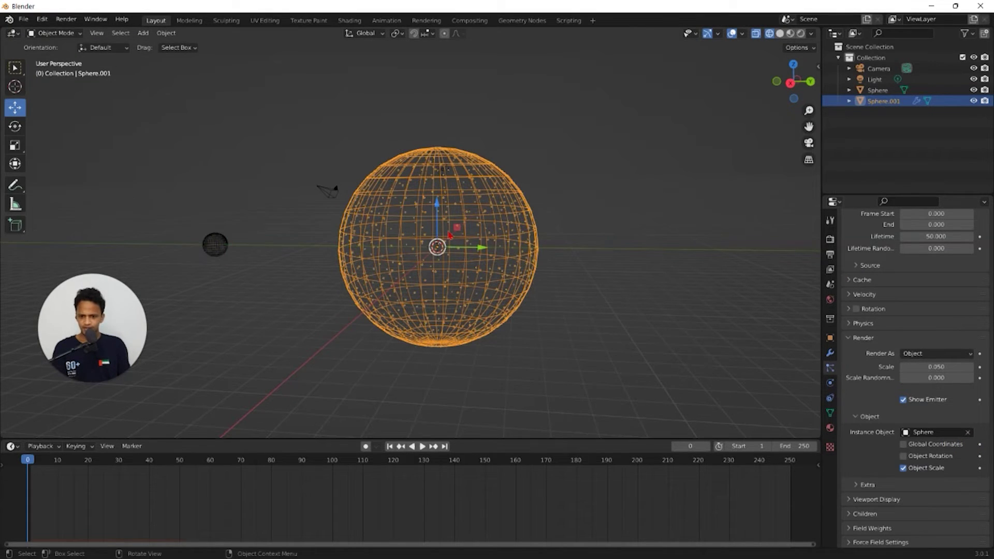
scroll(494, 224, up, 6)
scroll(408, 228, down, 6)
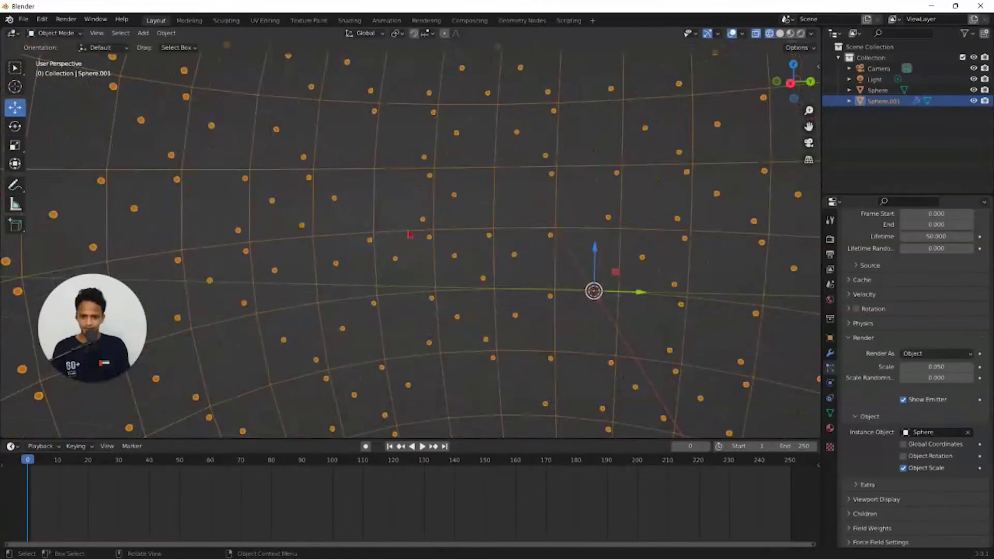
Switch the viewport to solid shading, select the large sphere and inspect the small particles on its surface.
click(102, 242)
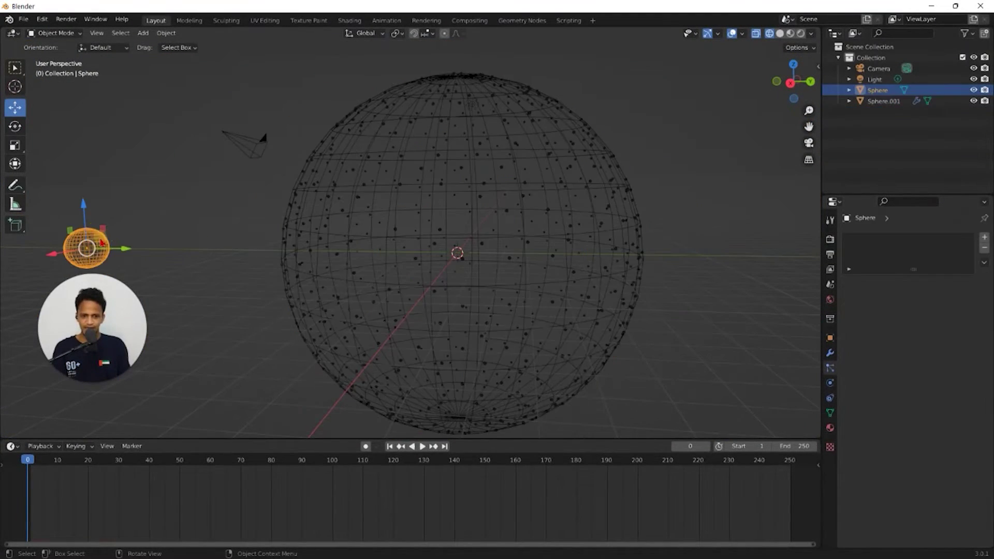
click(541, 175)
click(779, 34)
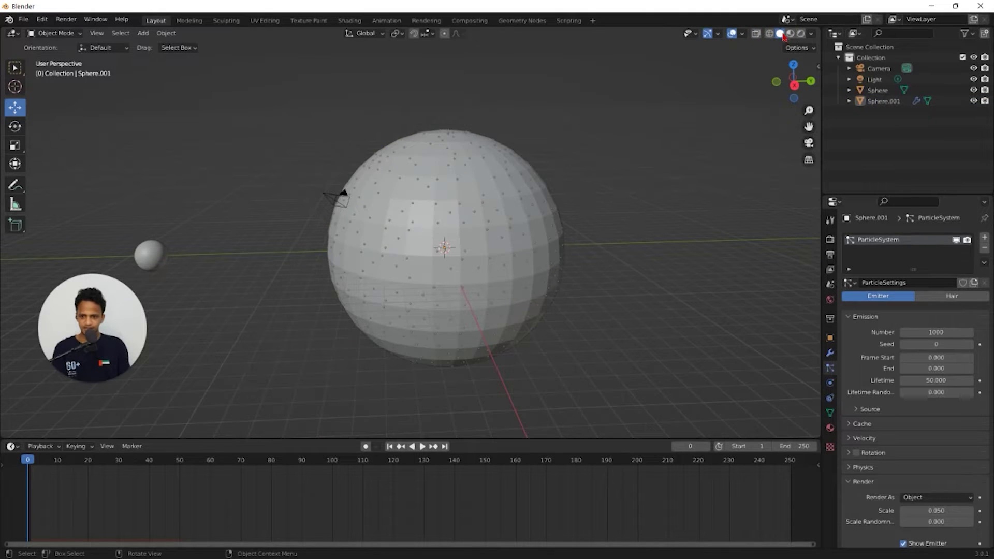
click(780, 34)
scroll(663, 169, up, 5)
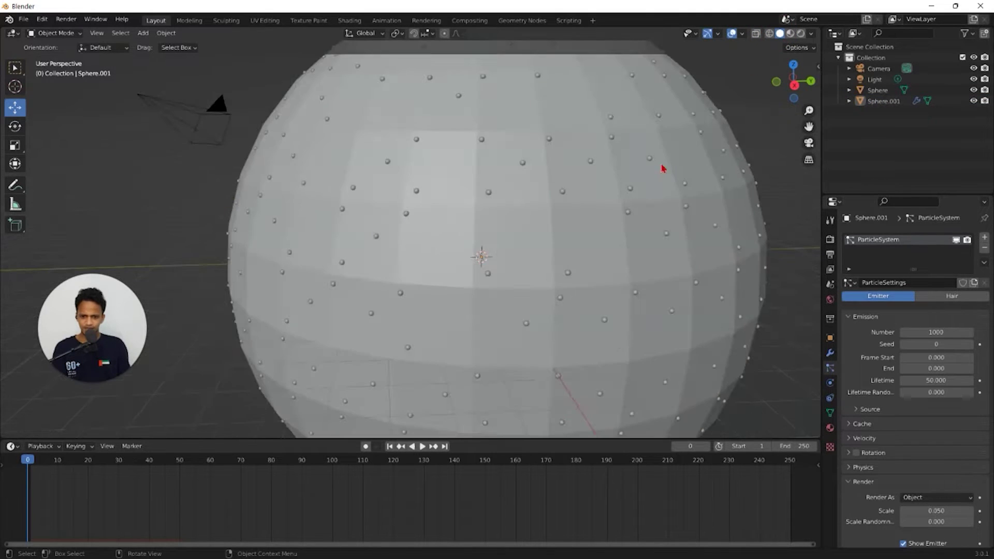
scroll(314, 248, up, 5)
click(463, 276)
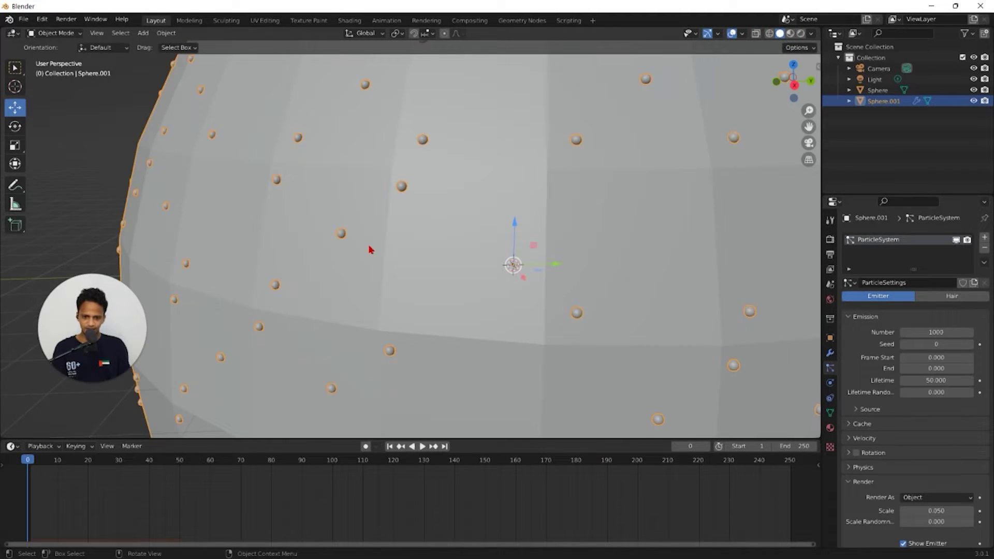
scroll(370, 250, up, 2)
scroll(286, 231, down, 10)
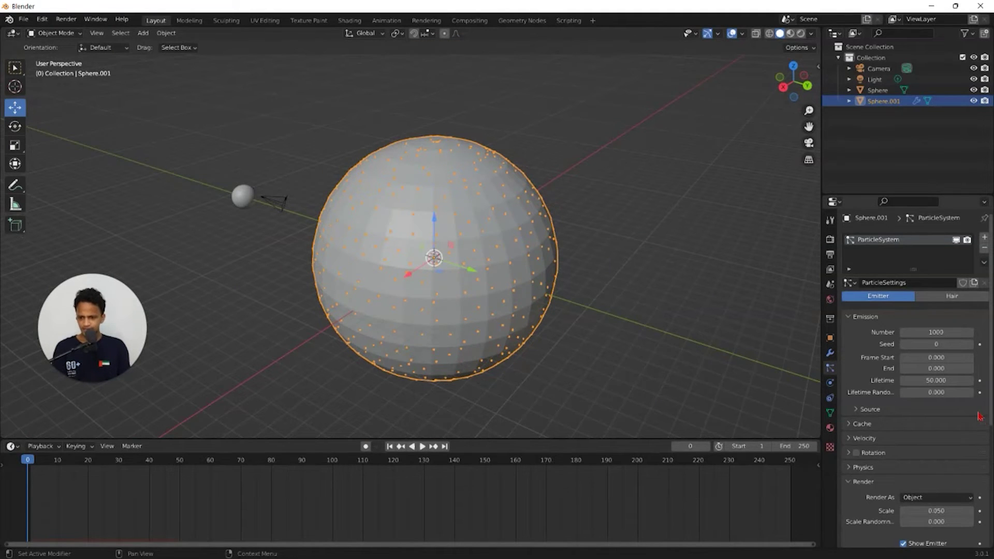
Set the particle render Scale to 0.590 and inspect the enlarged particles on the large sphere.
scroll(934, 498, down, 3)
drag(931, 427, 965, 424)
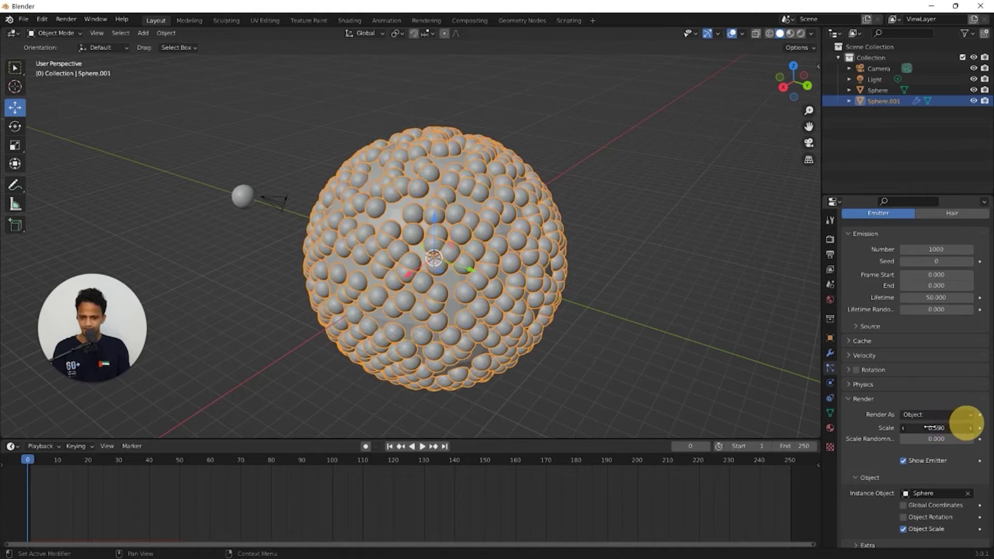
scroll(510, 217, up, 1)
middle_drag(478, 236, 604, 311)
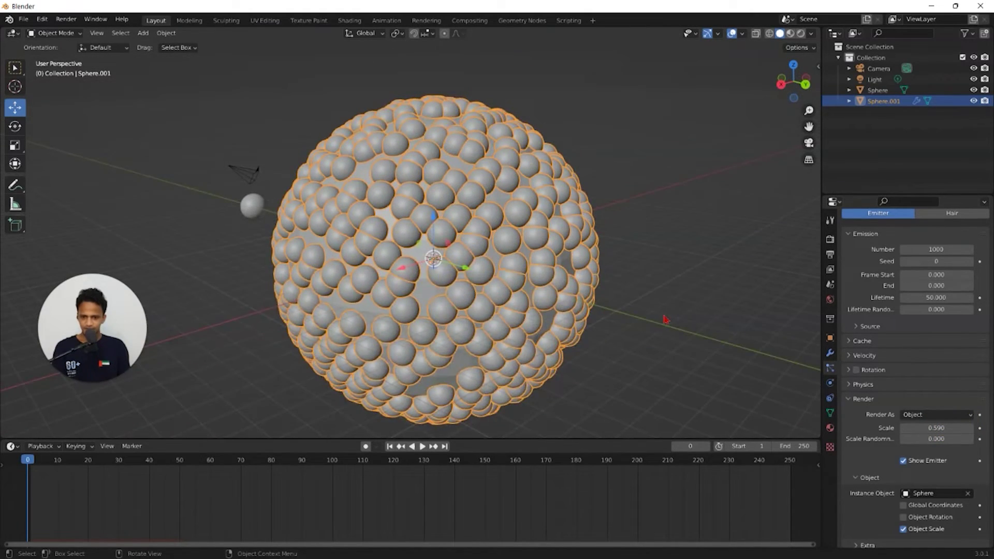
scroll(665, 319, up, 2)
middle_drag(558, 225, 581, 204)
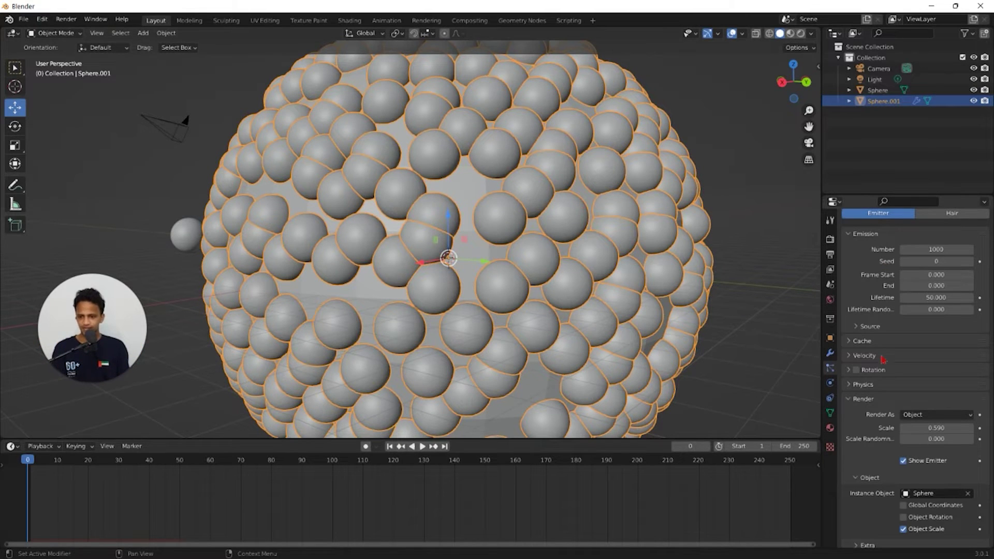
Set the particle source to emit from Volume and inspect the particles inside the large sphere.
scroll(868, 352, up, 2)
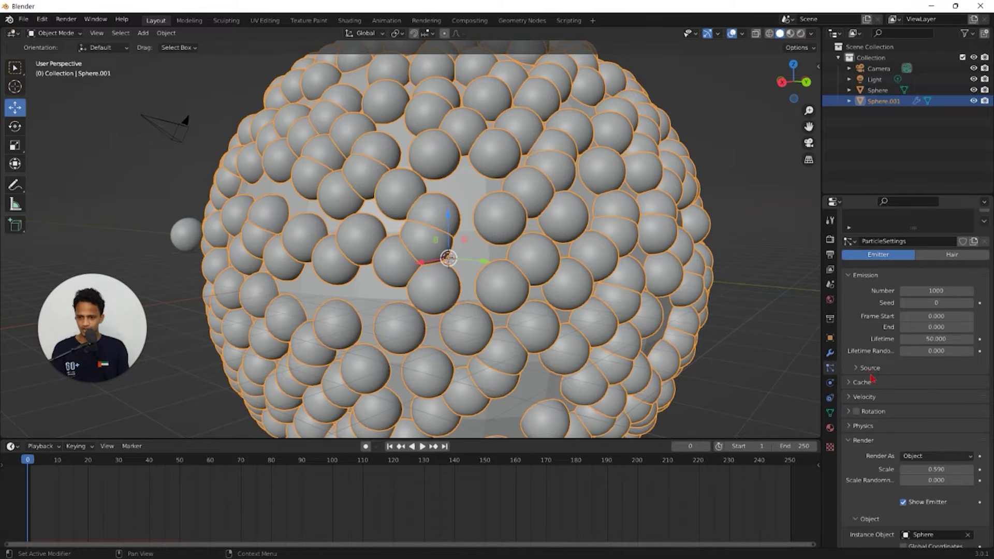
click(870, 368)
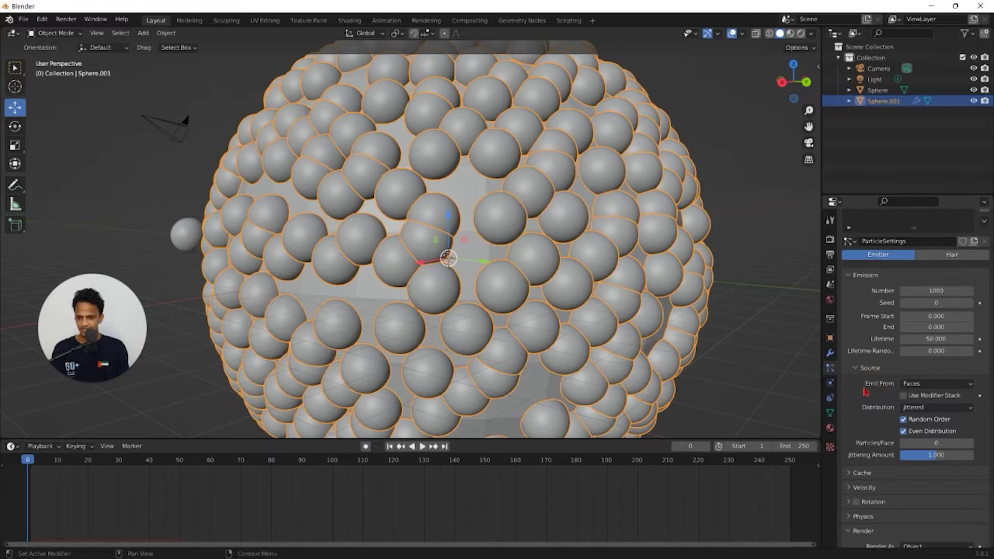
click(919, 385)
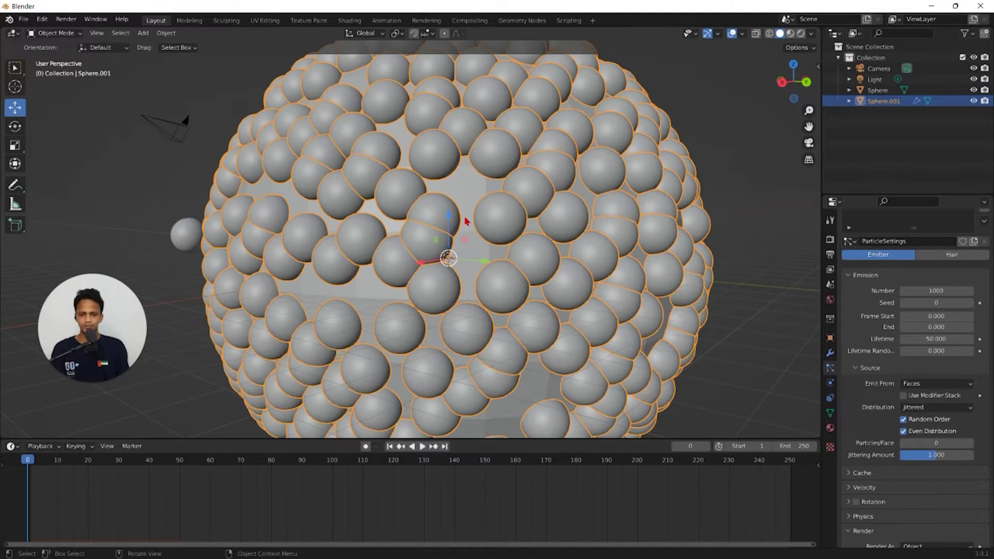
scroll(480, 246, down, 4)
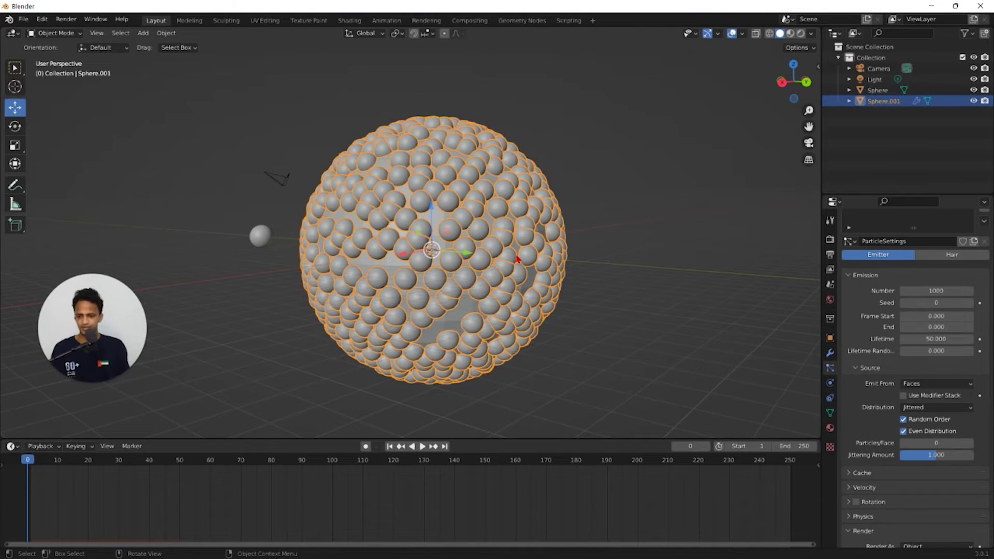
click(912, 386)
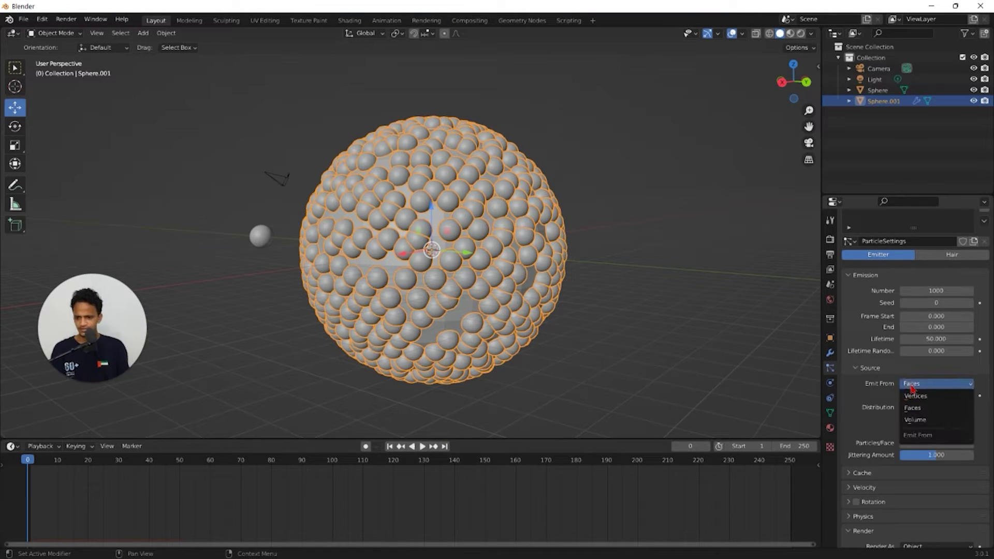
click(913, 421)
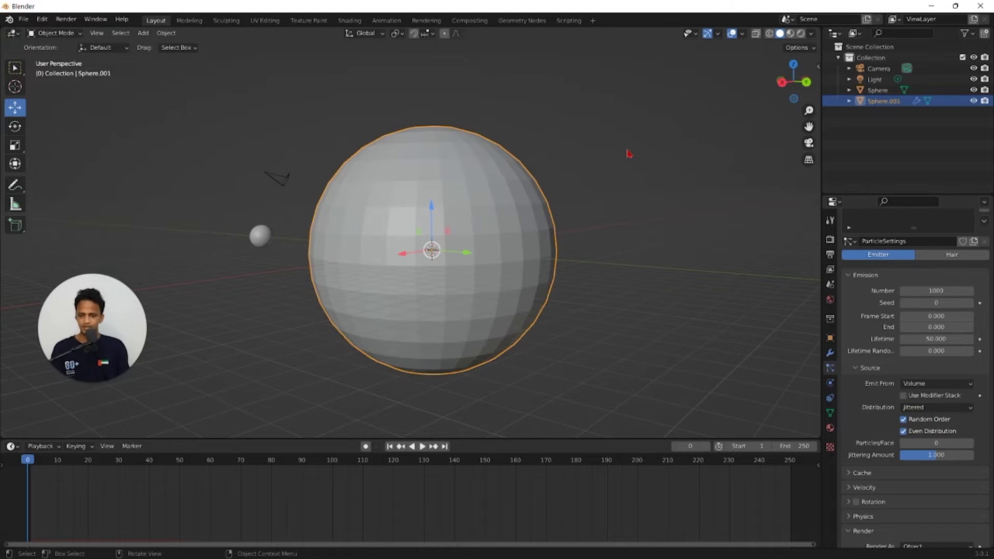
middle_drag(617, 155, 585, 263)
scroll(559, 244, up, 2)
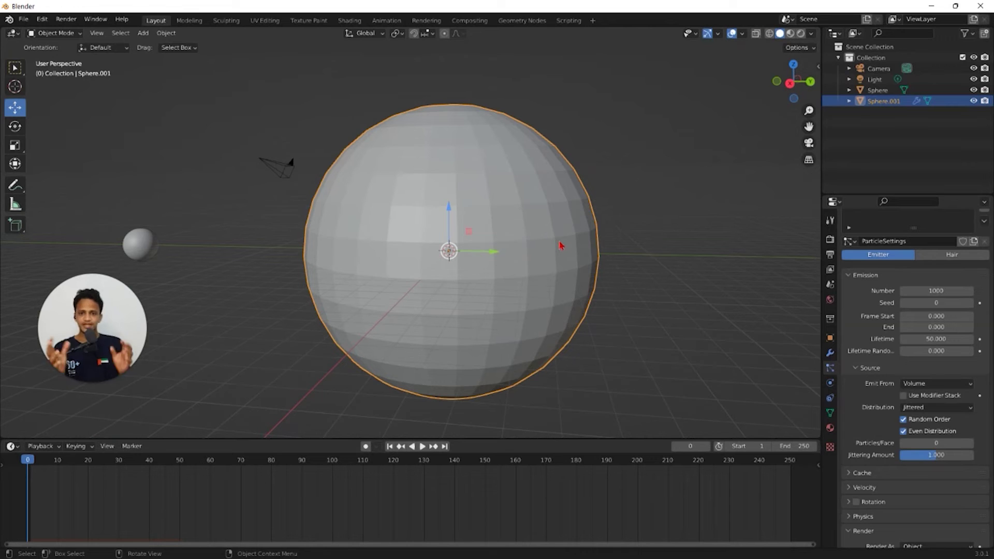
scroll(521, 257, up, 6)
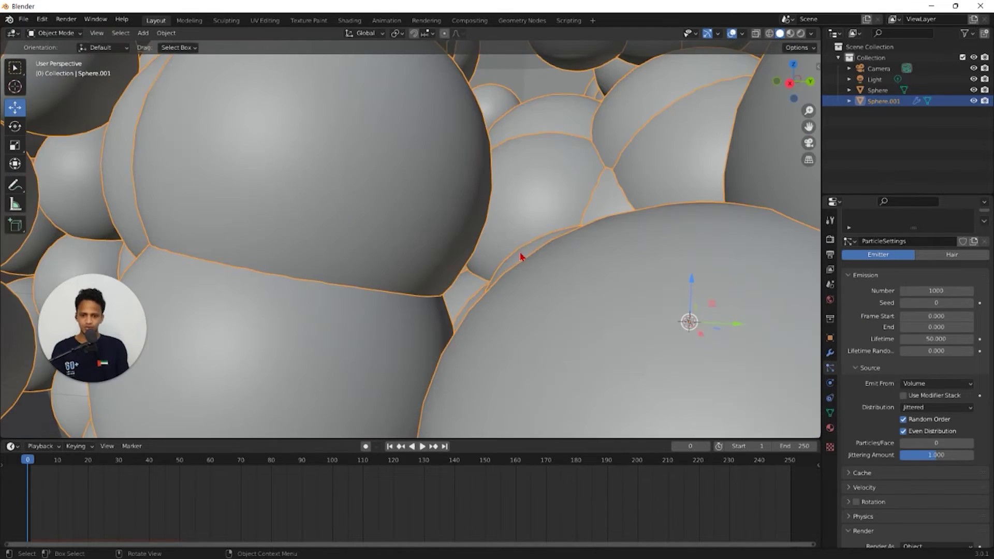
scroll(455, 200, down, 6)
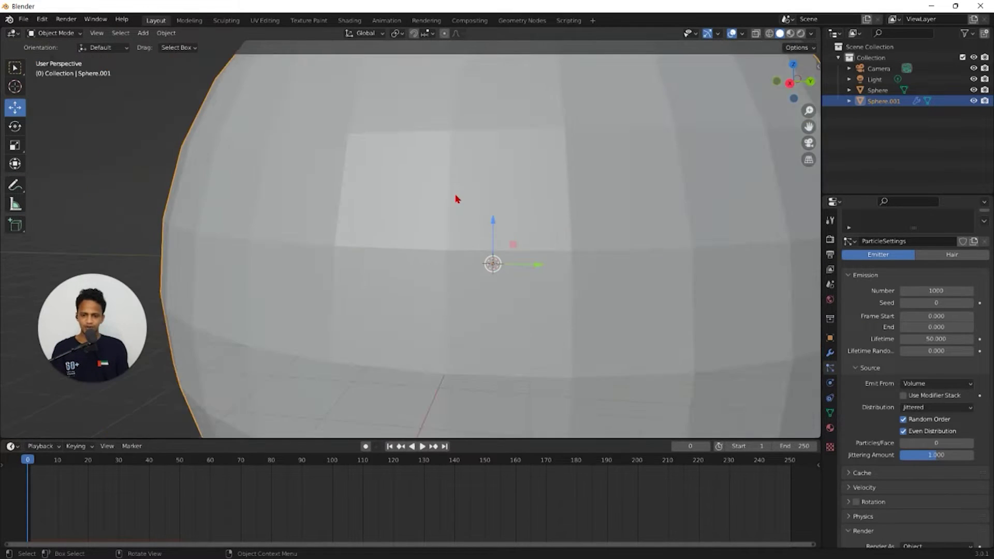
scroll(485, 180, down, 2)
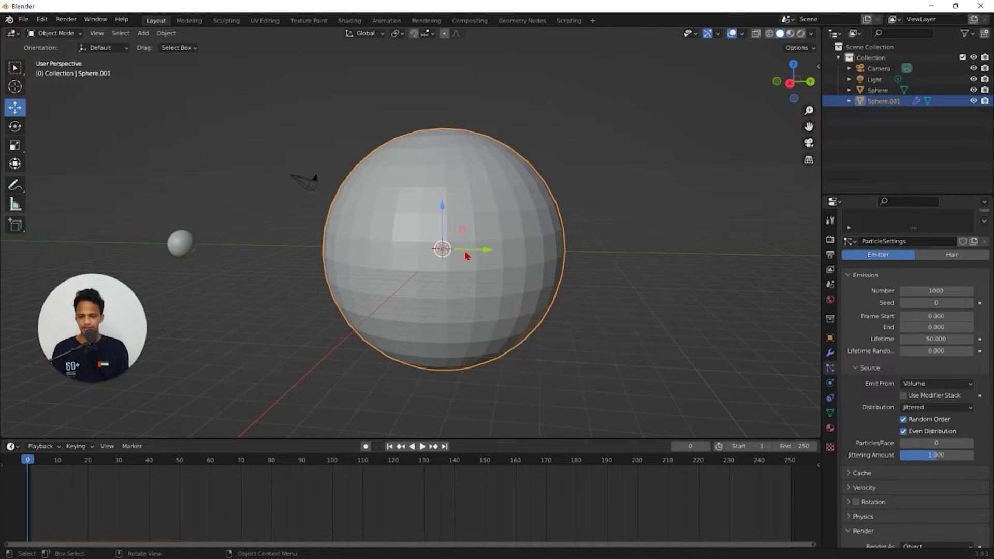
Turn off Show Emitter in the particle system's Viewport Display settings and inspect the particles in the volume.
scroll(879, 454, down, 10)
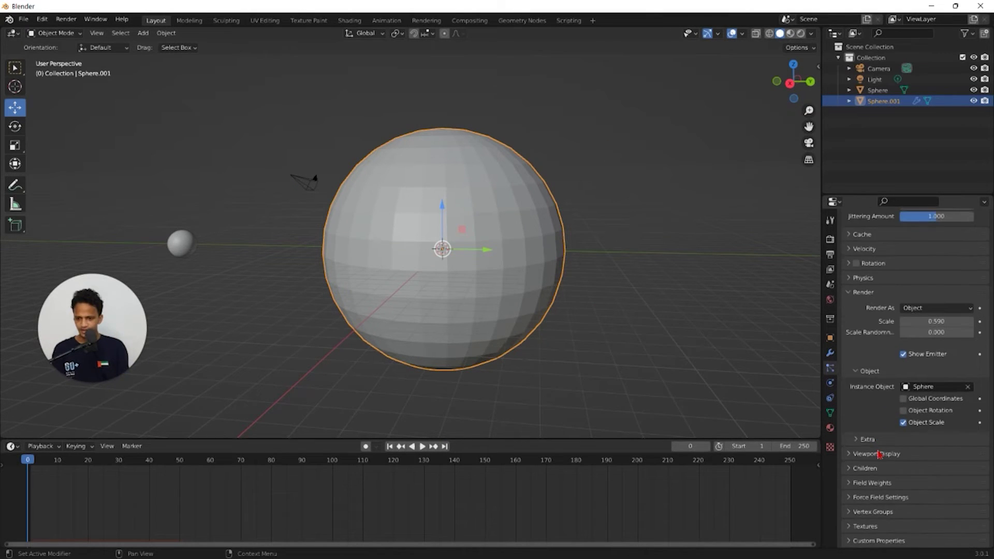
click(863, 454)
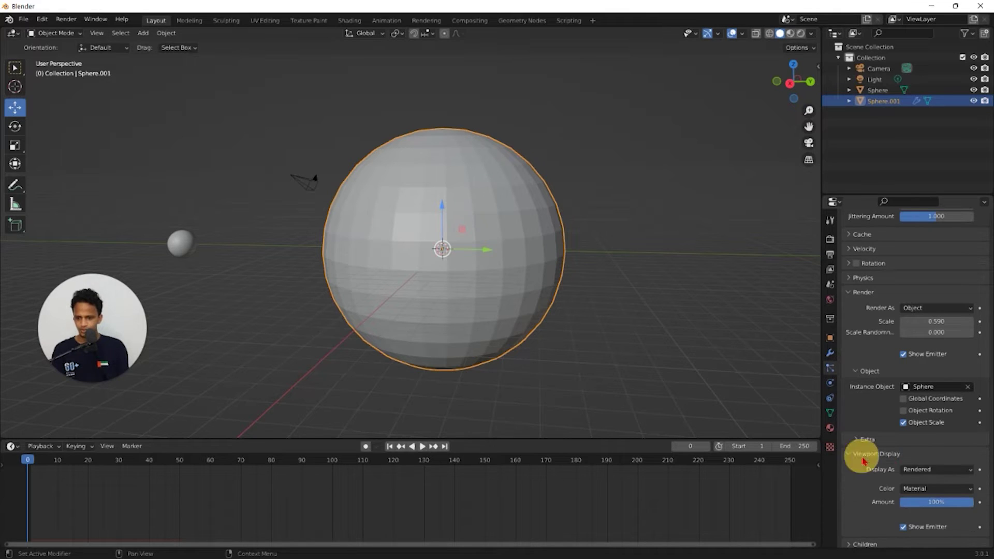
scroll(875, 474, down, 2)
click(903, 486)
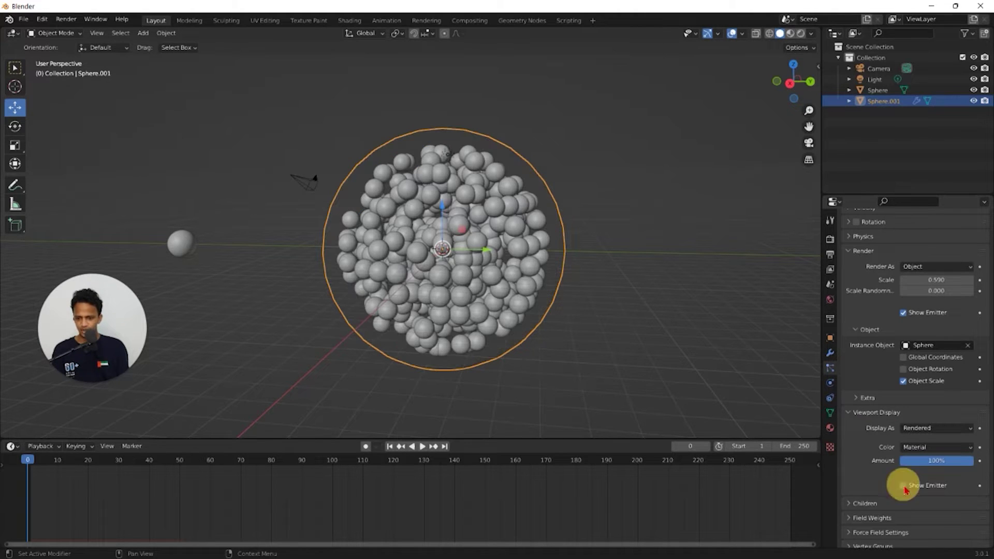
scroll(905, 476, up, 3)
scroll(381, 226, up, 2)
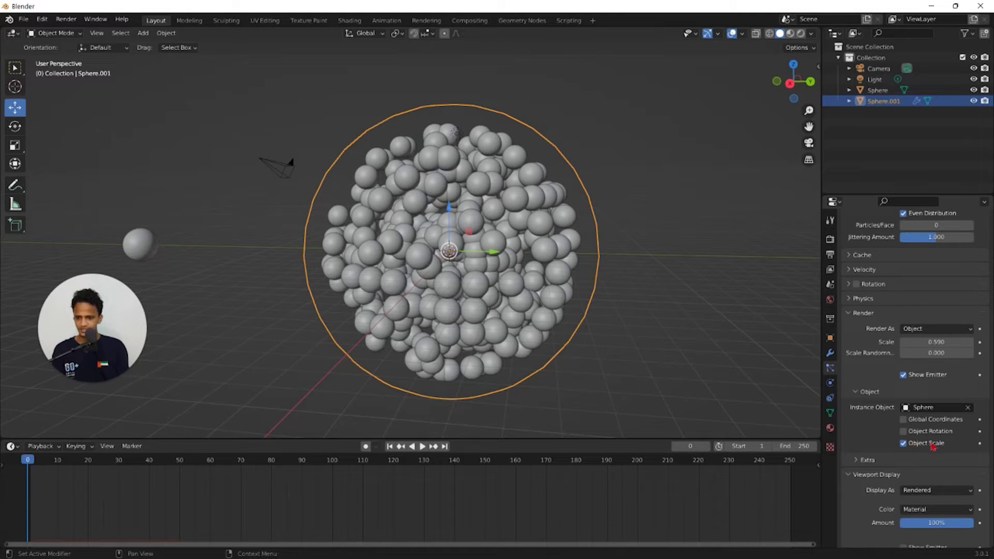
scroll(439, 240, up, 1)
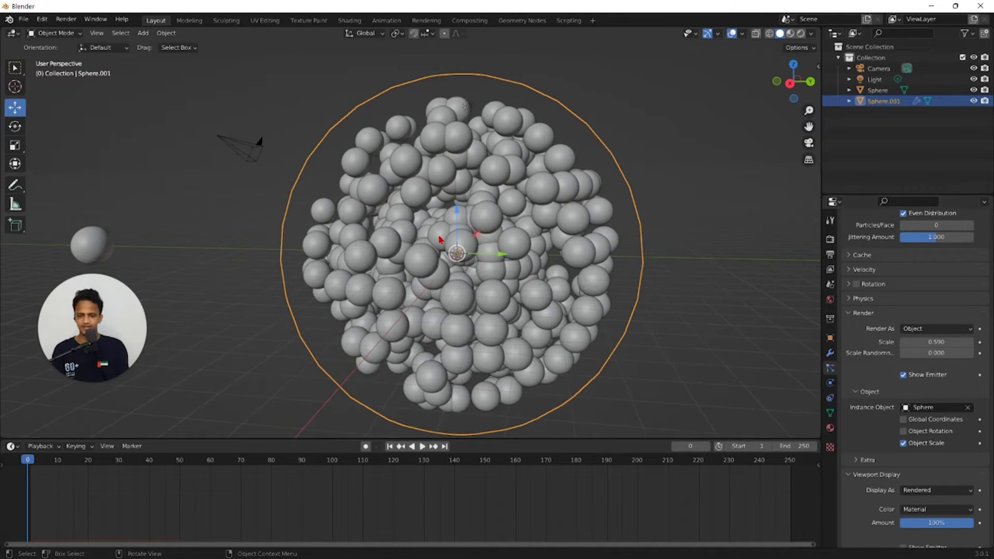
scroll(501, 152, down, 2)
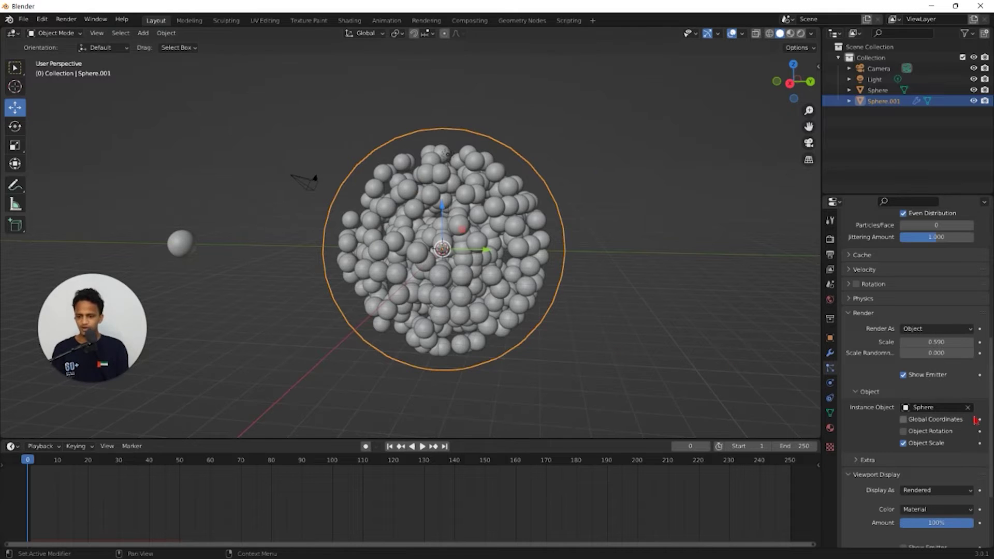
Turn off Show Emitter in the particle system's Render settings and view the particle cluster from another angle.
click(903, 375)
middle_drag(608, 337, 589, 348)
scroll(590, 348, up, 1)
middle_drag(479, 196, 535, 171)
scroll(362, 214, up, 2)
scroll(512, 285, down, 2)
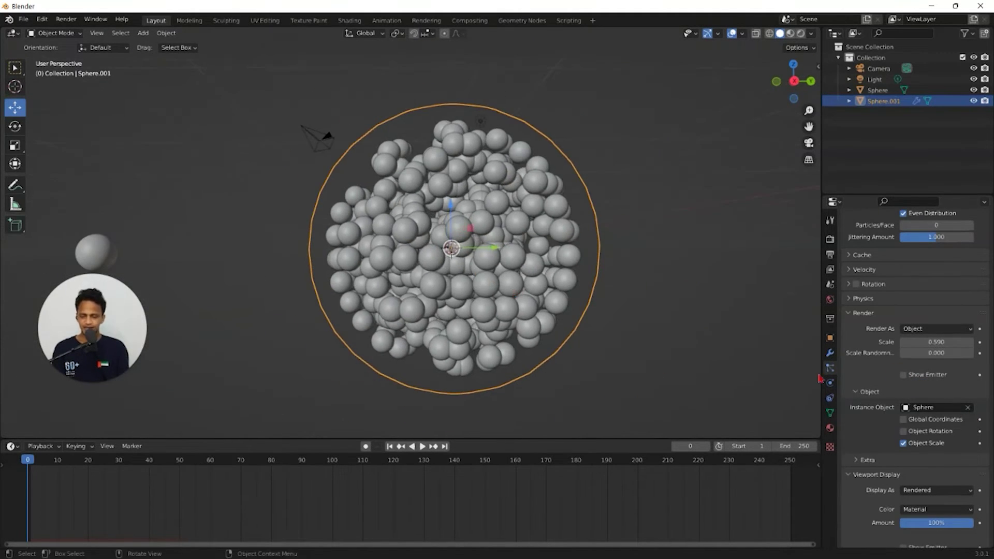
Set the particle source's Distribution to Grid and inspect the arrangement of the spheres.
scroll(927, 446, up, 10)
scroll(927, 446, up, 1)
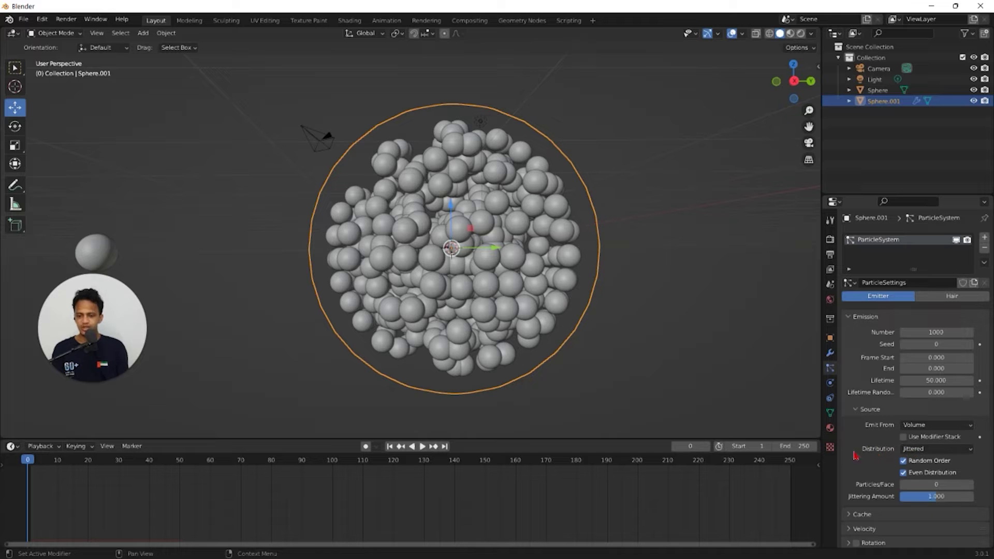
click(907, 450)
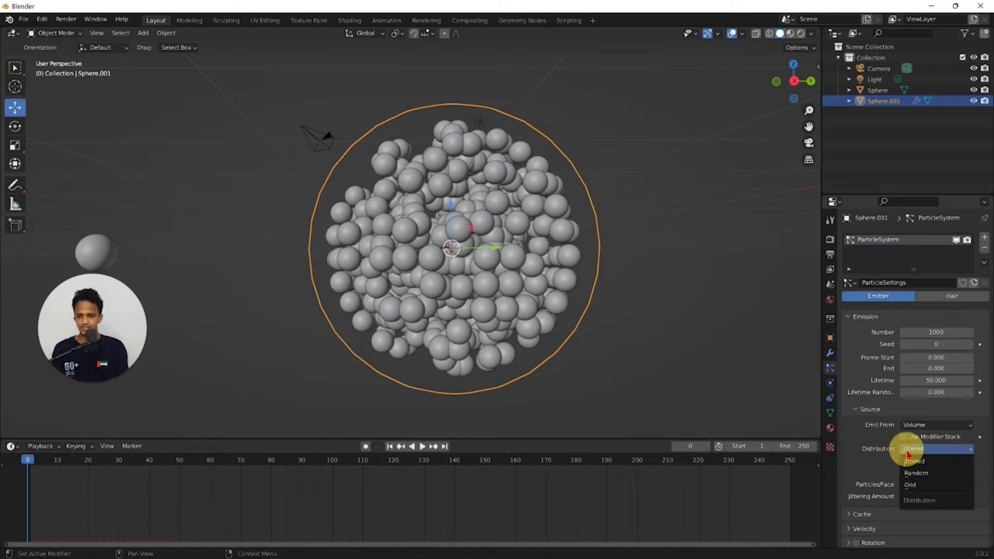
click(910, 487)
middle_drag(698, 264, 612, 268)
scroll(644, 296, up, 2)
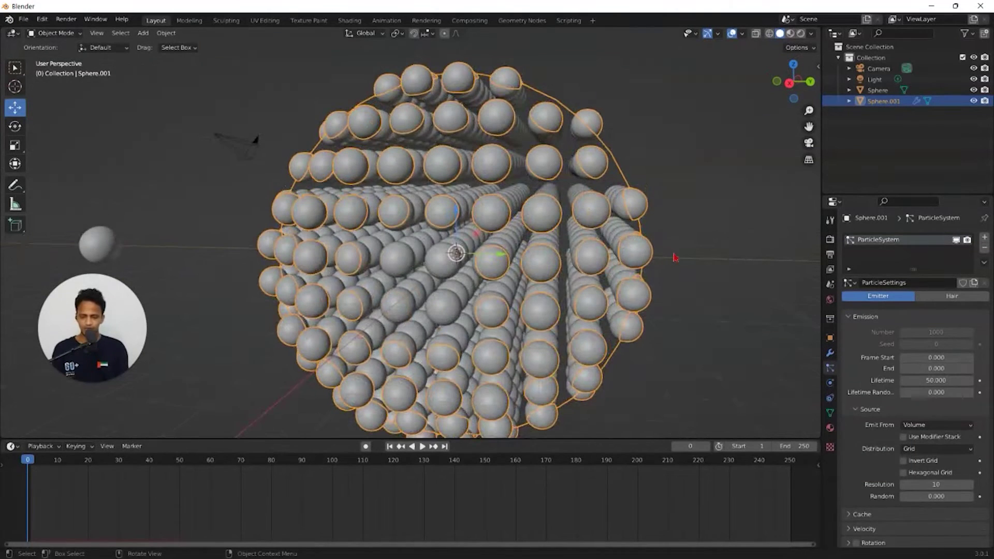
scroll(673, 271, up, 3)
middle_drag(673, 272, 657, 258)
scroll(896, 478, down, 2)
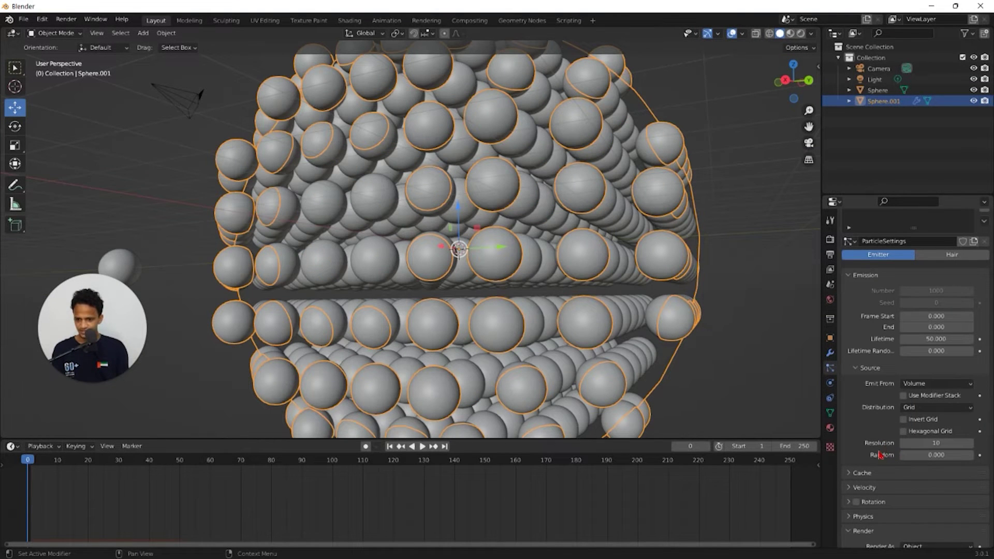
Try a particle grid Resolution of 15 and inspect how densely the spheres pack.
click(971, 443)
click(970, 443)
click(970, 443)
click(970, 443)
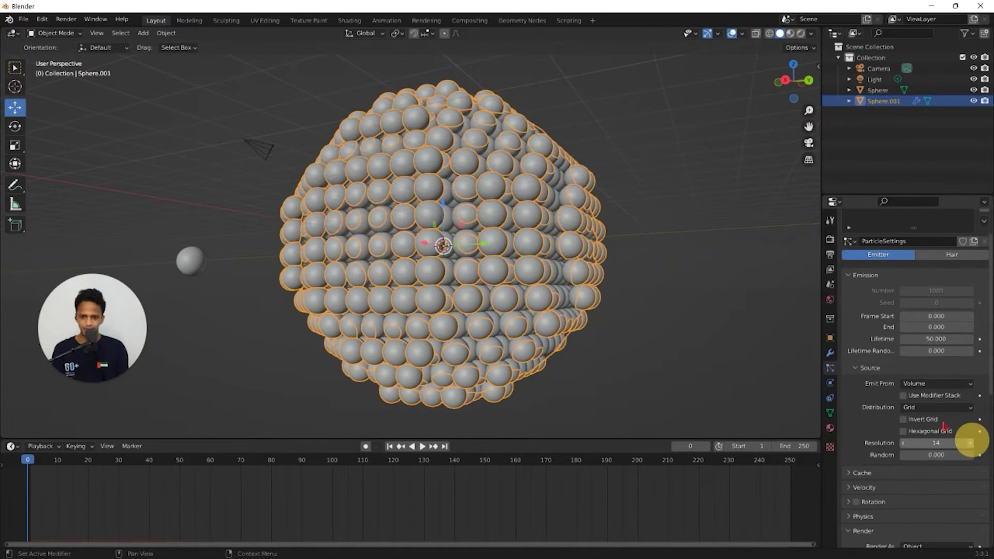
click(970, 443)
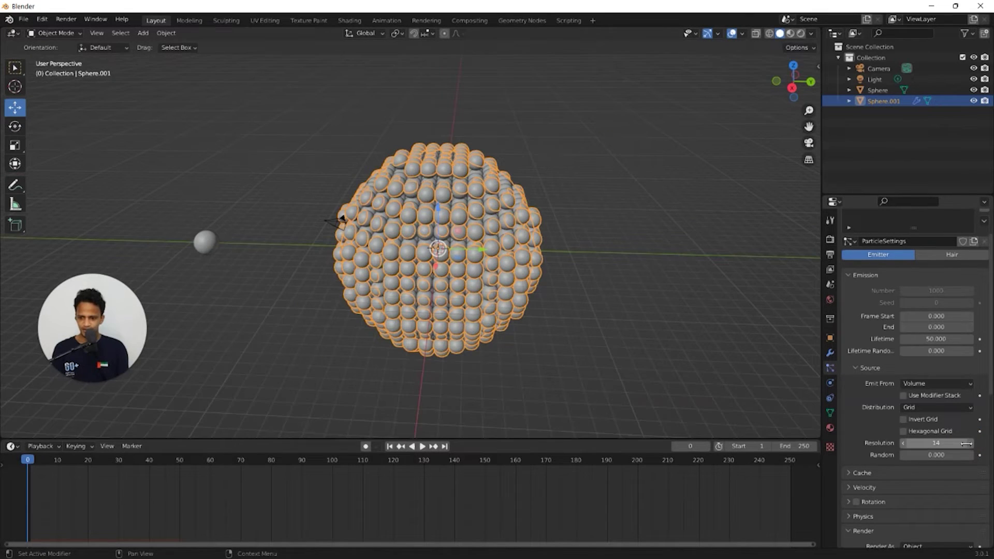
scroll(625, 271, up, 2)
middle_drag(651, 281, 632, 271)
scroll(705, 335, up, 4)
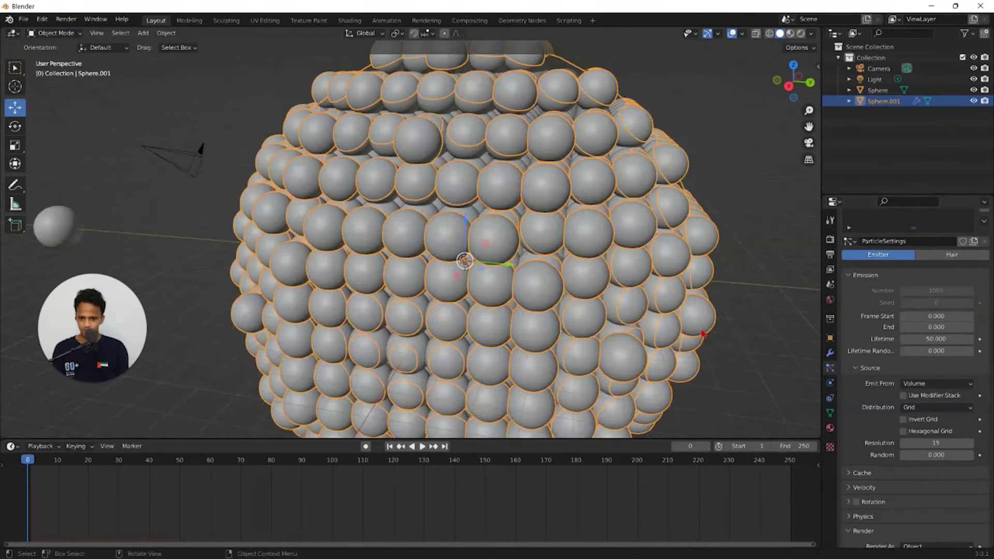
Set the particle grid Resolution to 13 and inspect the spacing between neighbouring spheres.
click(907, 444)
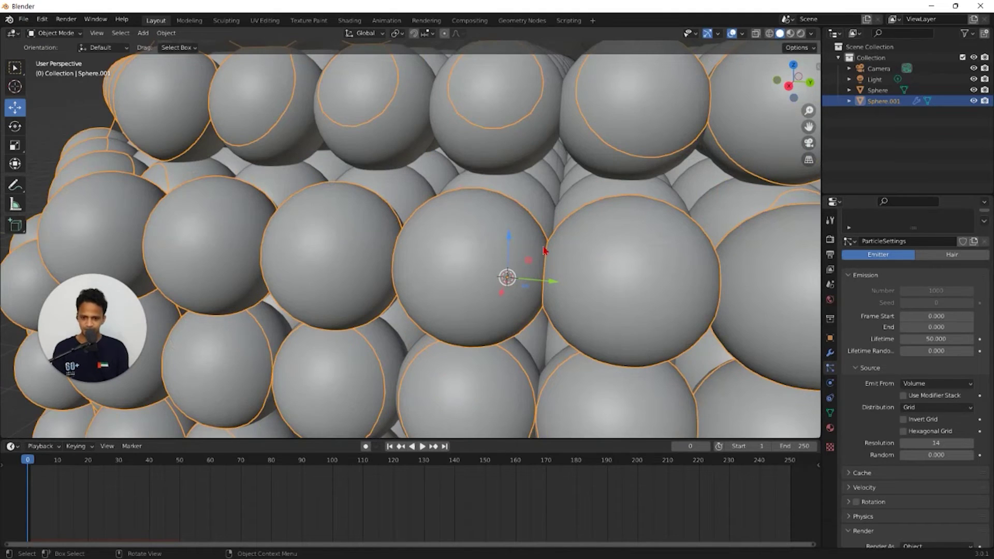
click(906, 443)
scroll(581, 224, down, 5)
scroll(595, 223, up, 5)
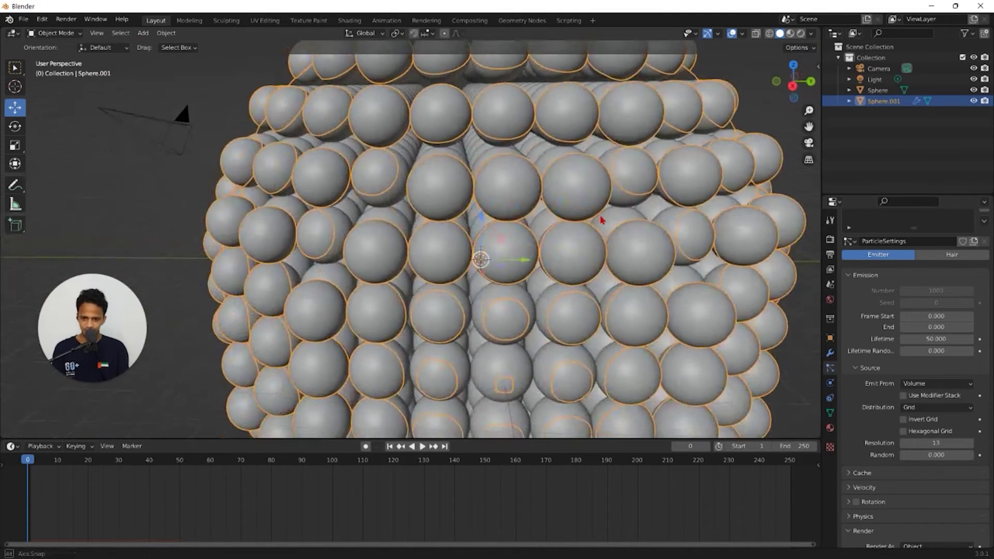
scroll(562, 179, down, 7)
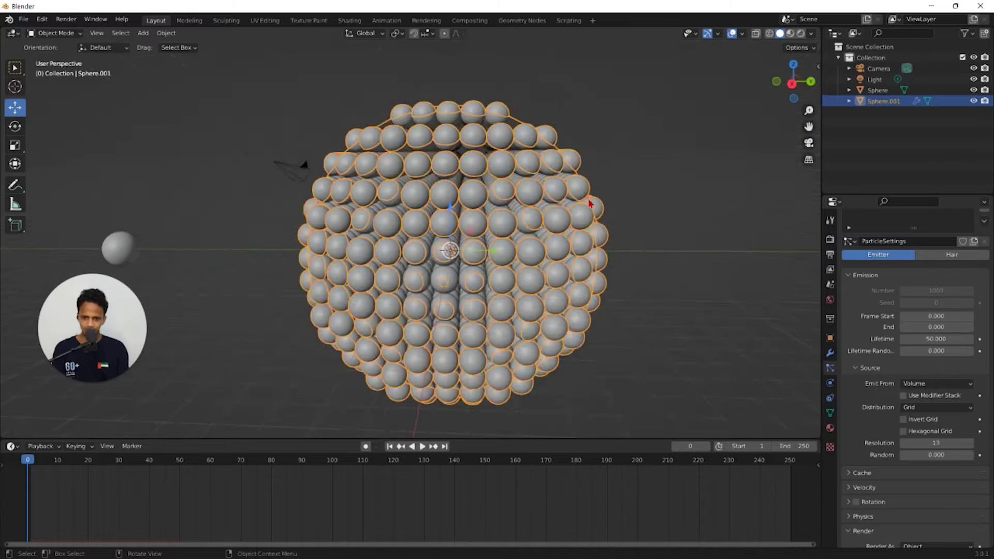
Set the particle render Scale to 0.680 so the neighbouring spheres pack closely together.
middle_drag(589, 204, 596, 181)
click(634, 197)
scroll(925, 464, down, 5)
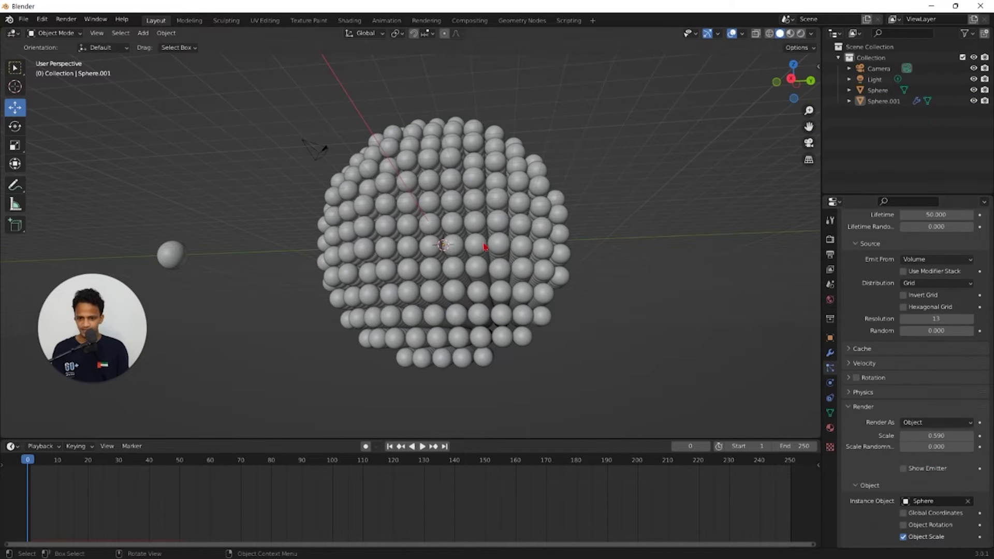
scroll(414, 238, up, 5)
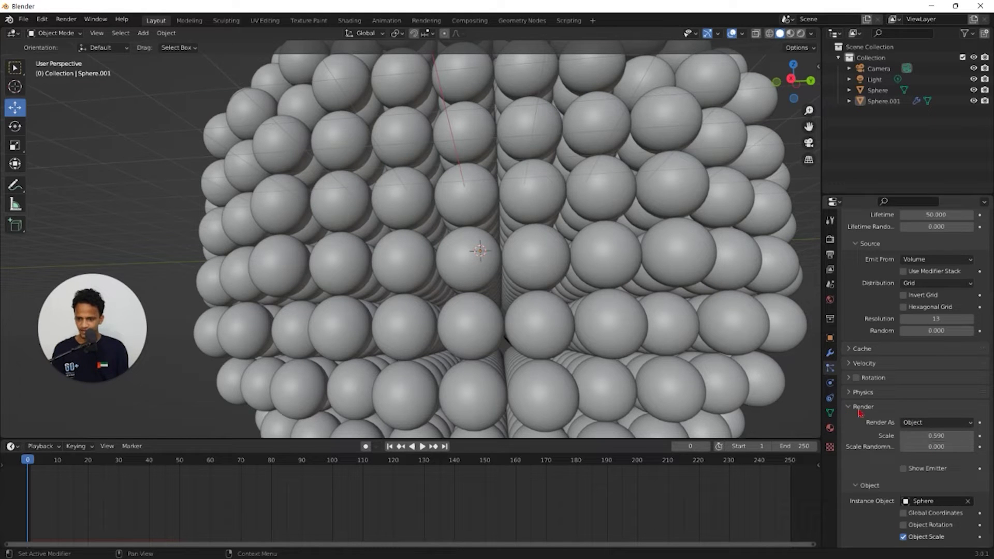
mouse_move(937, 436)
mouse_down()
mouse_move(978, 439)
mouse_move(929, 449)
mouse_move(944, 450)
mouse_up()
scroll(595, 186, down, 4)
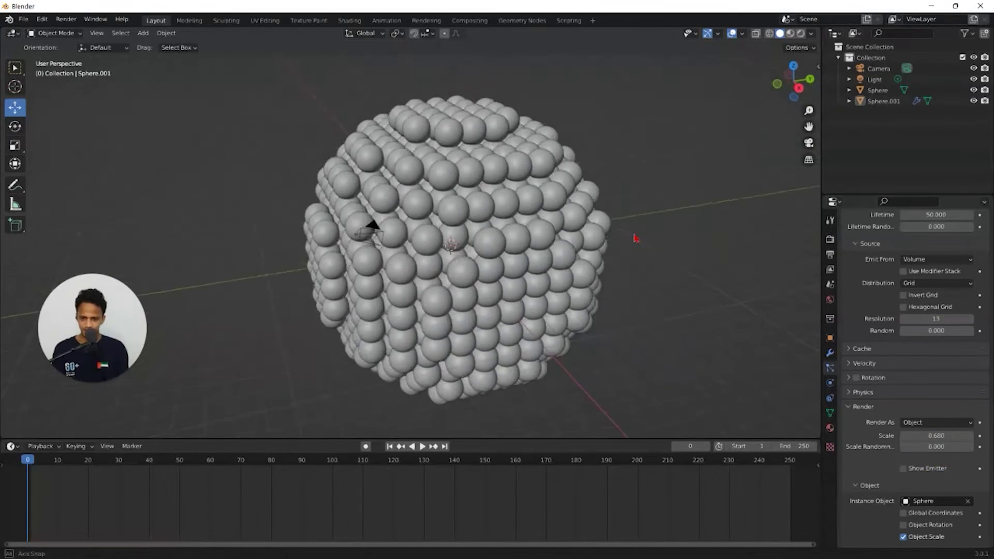
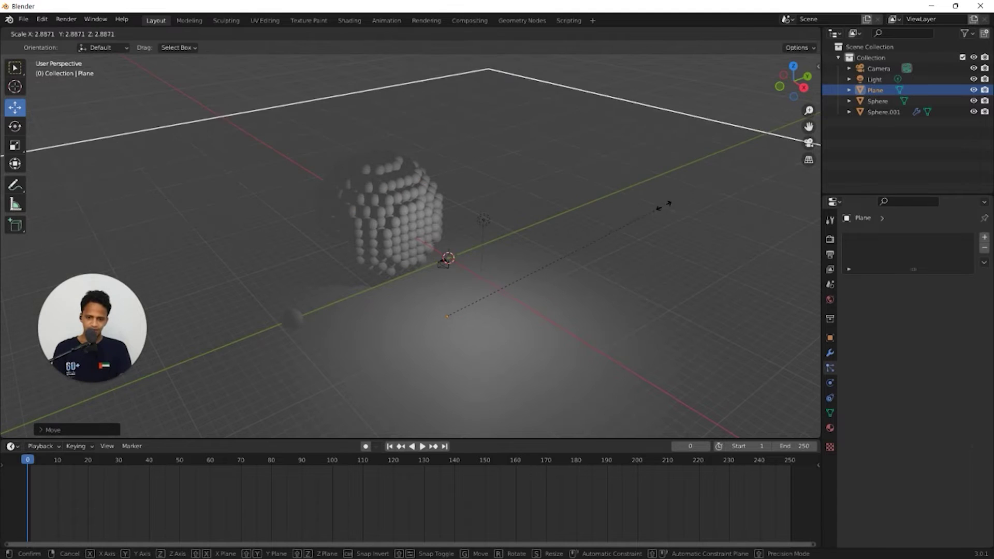
Enlarge the plane into a wide floor extending around the sphere cluster.
scroll(650, 196, up, 4)
click(638, 184)
middle_drag(638, 185, 740, 373)
Set the point light's Power to 10000 W.
click(829, 384)
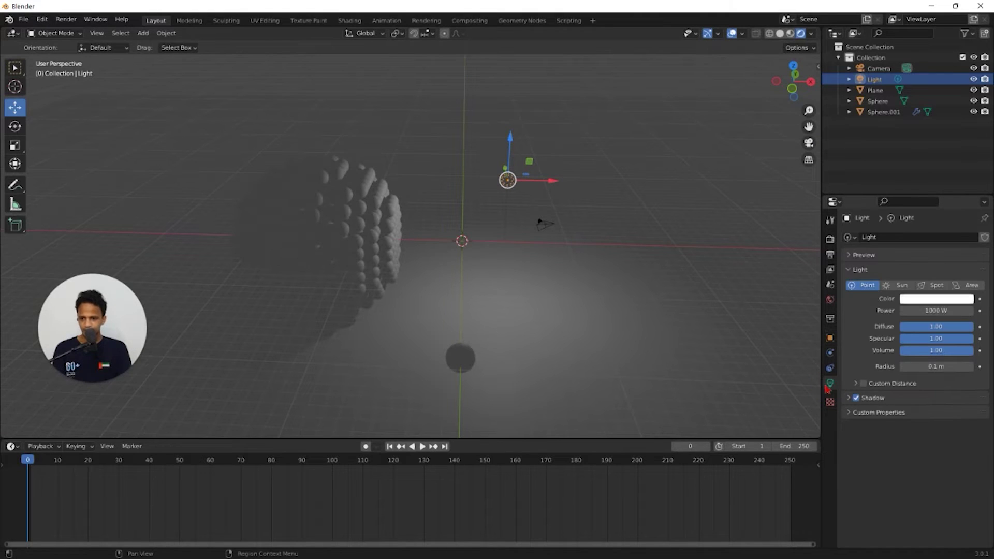
click(932, 314)
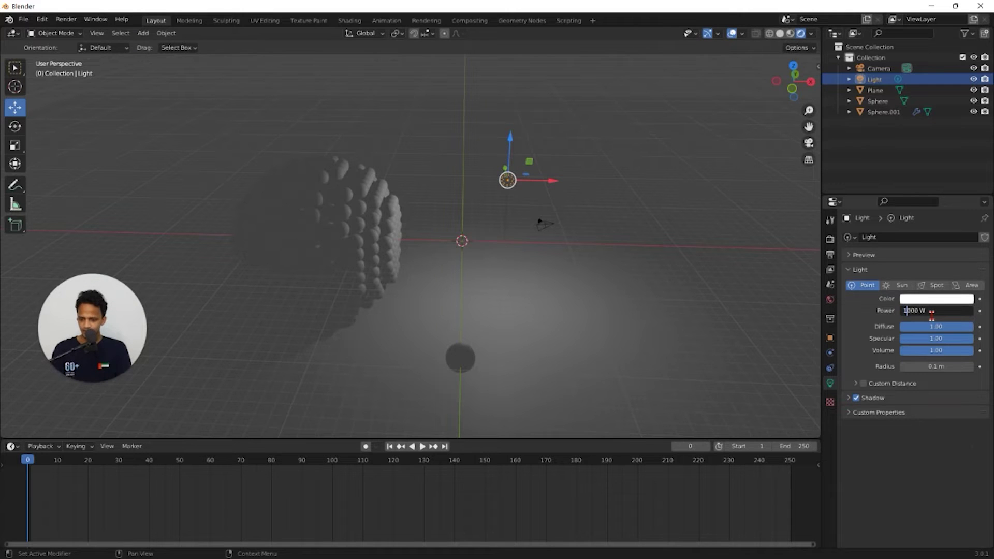
key(Return)
Raise the point light well above the sphere cluster and check how it lights the particles.
middle_drag(599, 281, 450, 277)
drag(464, 181, 481, 407)
scroll(483, 242, down, 4)
shift+middle_drag(485, 290, 487, 343)
scroll(488, 346, up, 4)
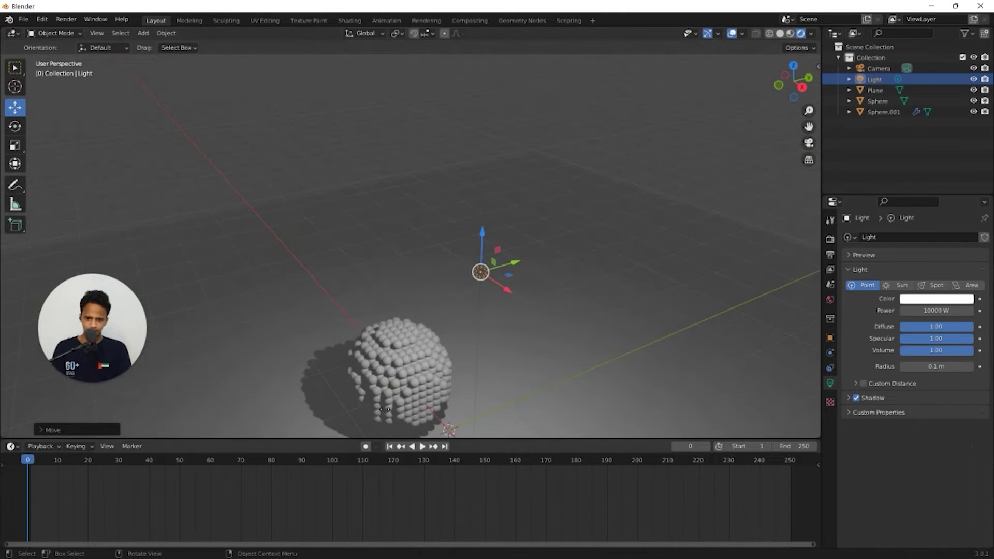
scroll(479, 222, up, 3)
shift+middle_drag(458, 288, 499, 151)
scroll(498, 151, up, 2)
middle_drag(487, 195, 481, 189)
scroll(481, 188, down, 2)
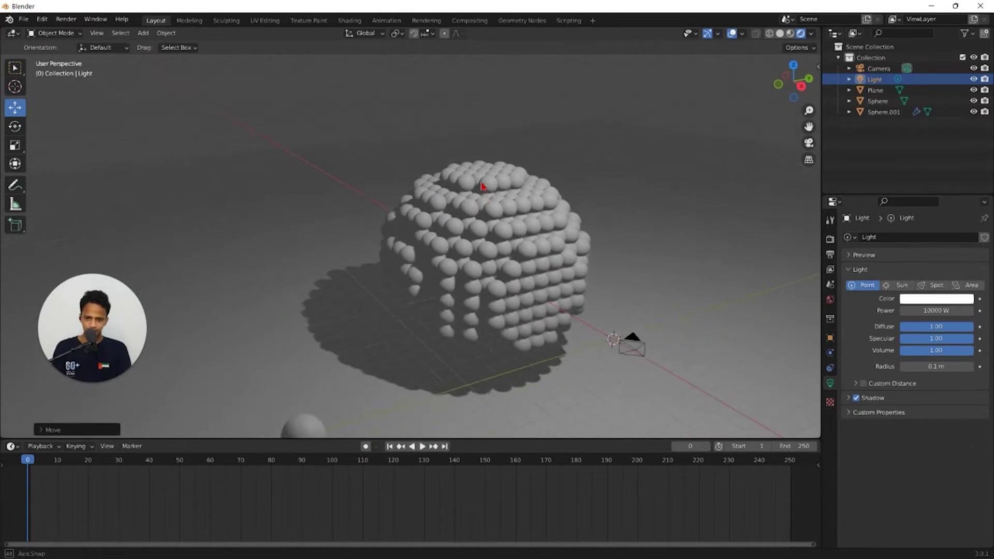
Select the small single sphere used as the particle instance and give it a new material.
click(324, 381)
middle_drag(546, 283, 366, 351)
click(337, 350)
click(342, 354)
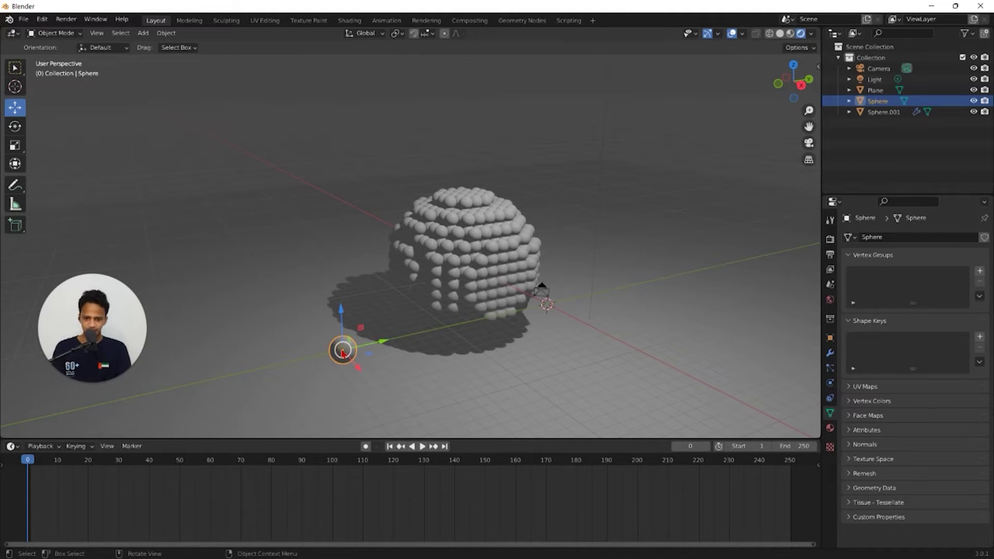
click(830, 427)
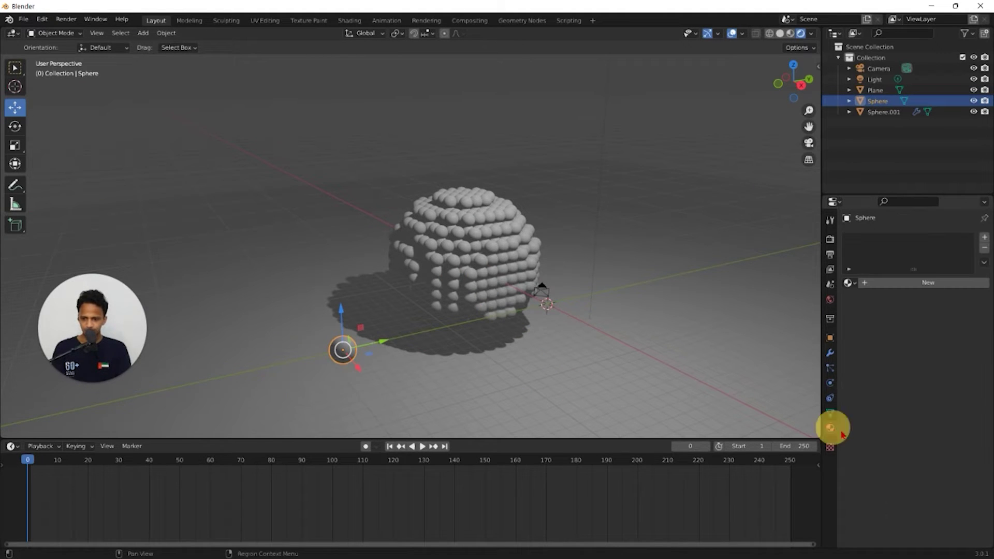
click(928, 284)
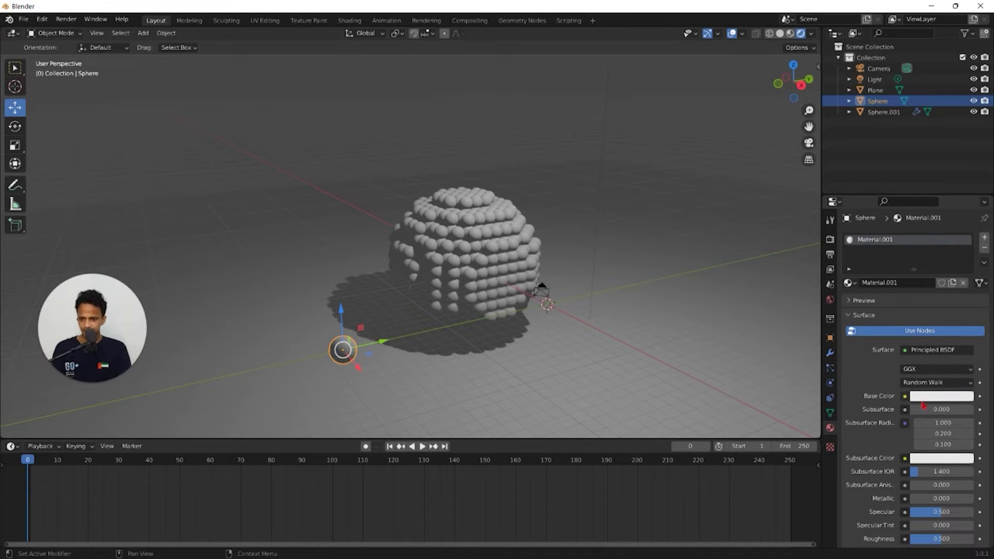
Set the small sphere material's Base Color to a saturated yellow.
click(928, 399)
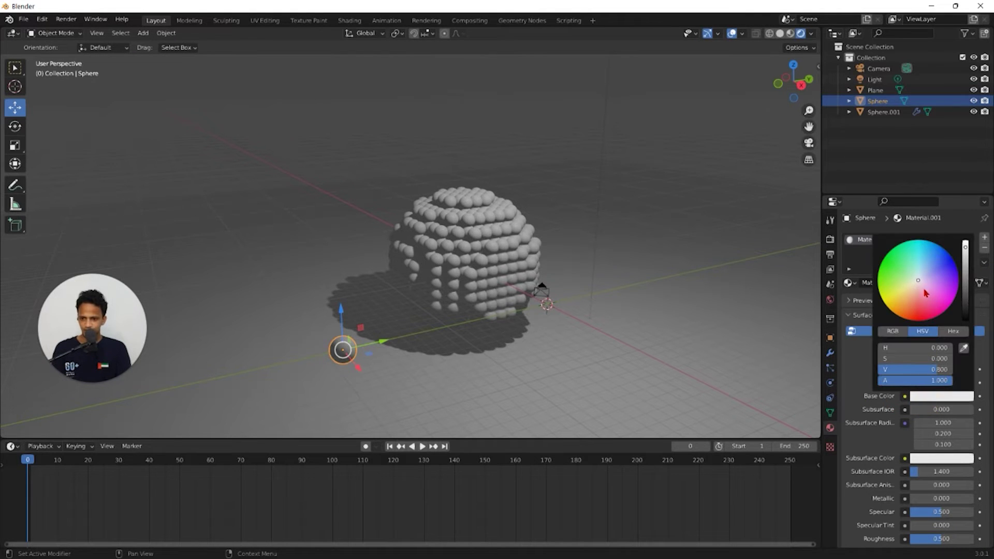
drag(926, 293, 884, 304)
scroll(901, 467, down, 3)
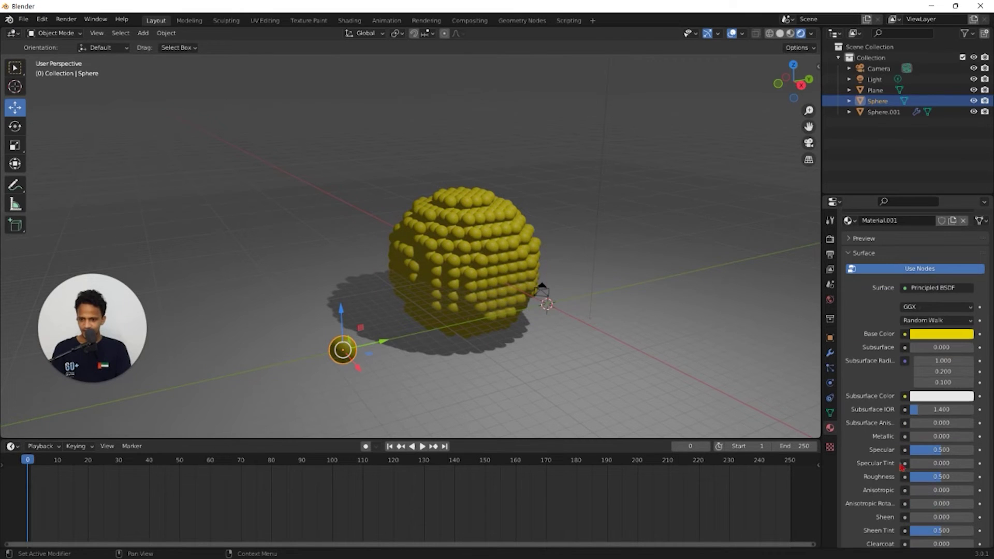
Raise the yellow material's Metallic value to about 0.476.
scroll(486, 348, up, 4)
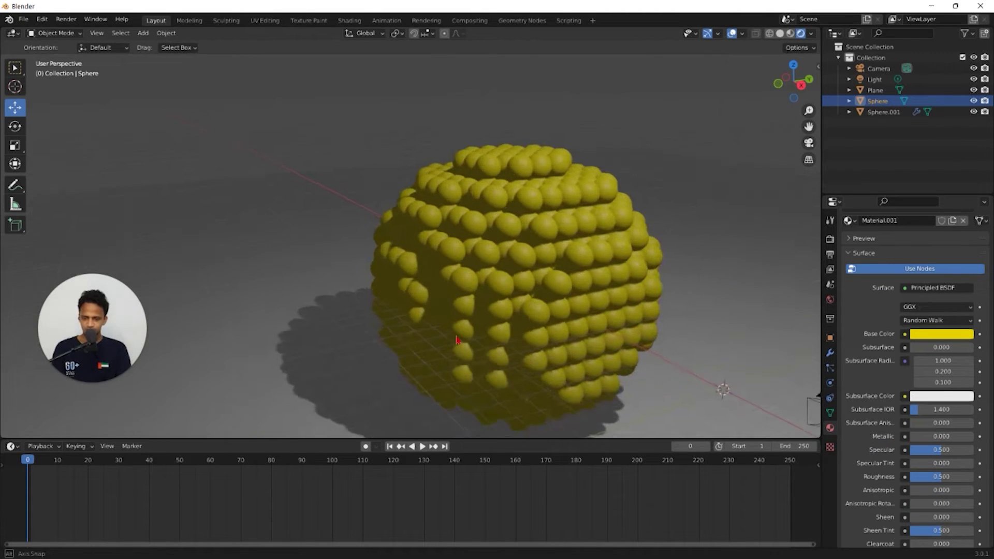
middle_drag(459, 343, 466, 326)
scroll(625, 331, up, 2)
shift+middle_drag(637, 294, 456, 215)
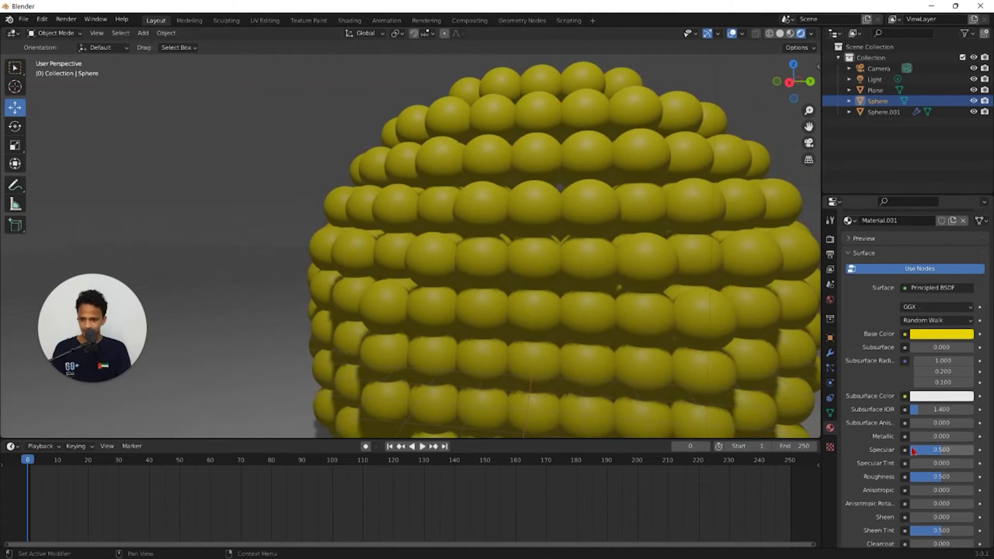
drag(915, 436, 947, 434)
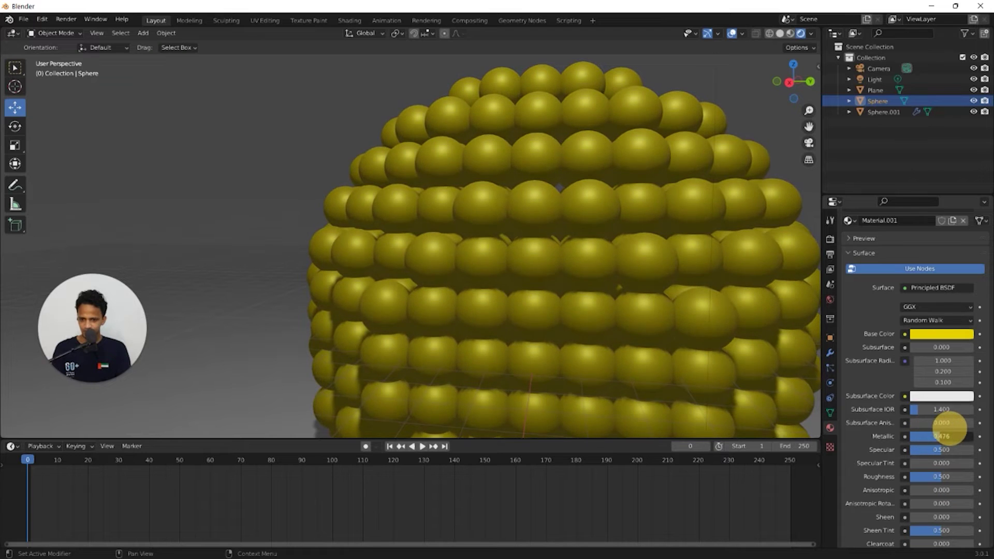
Duplicate the point light and place the copy on the shaded side of the sphere cluster.
scroll(526, 217, down, 5)
middle_drag(525, 218, 339, 269)
click(513, 84)
middle_drag(470, 252, 284, 258)
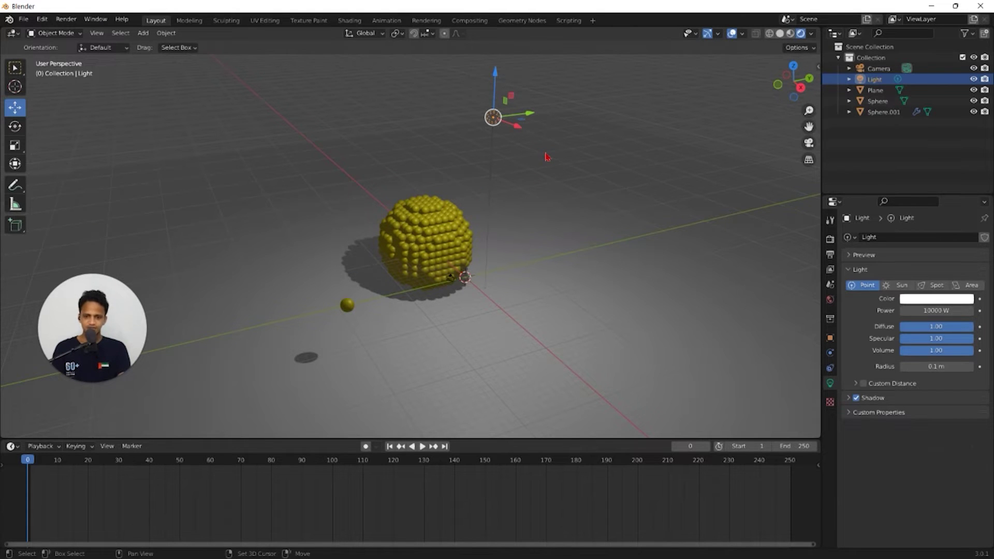
key(shift+d)
click(170, 243)
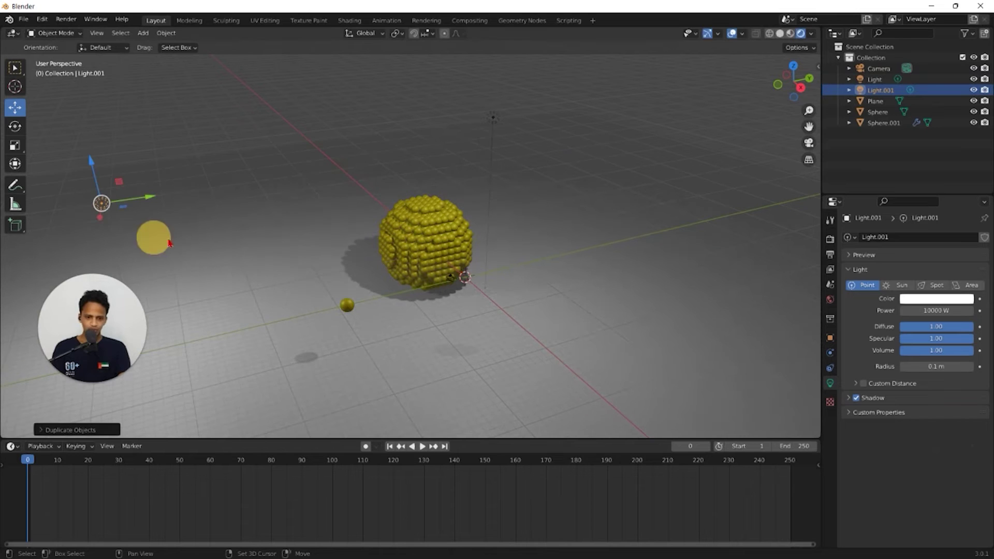
shift+middle_drag(309, 228, 457, 220)
ctrl+middle_drag(614, 220, 560, 256)
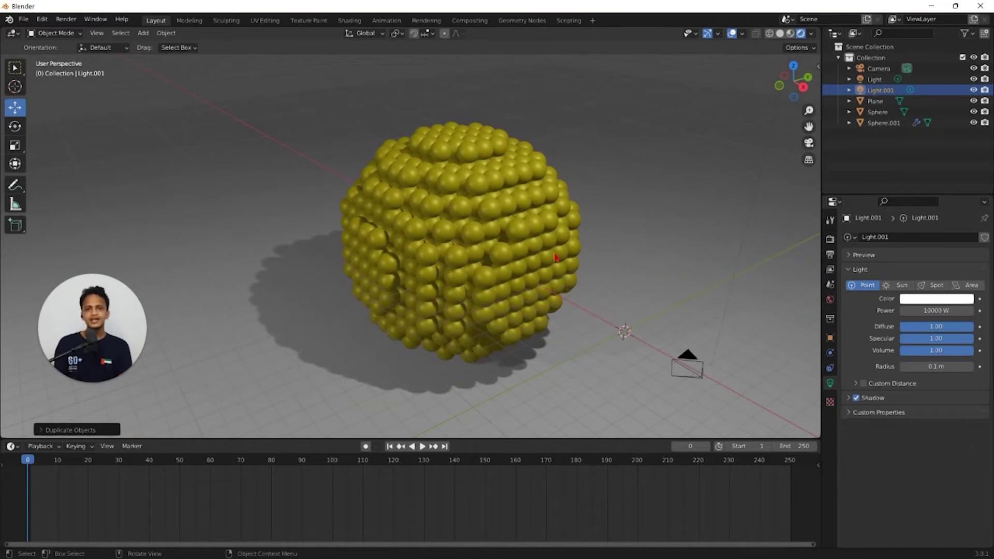
middle_drag(507, 203, 378, 238)
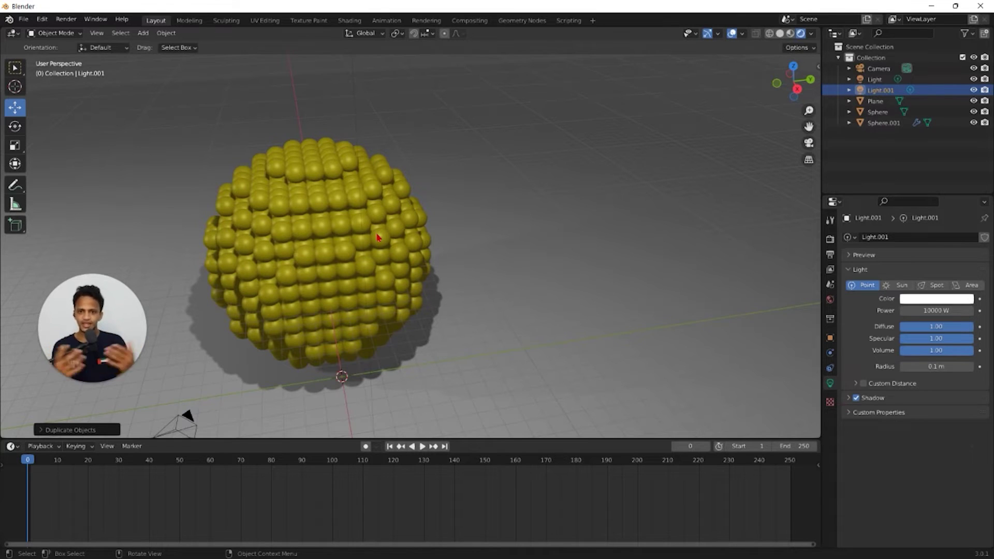
Move the sphere cluster along the X axis, away from the world origin.
middle_drag(377, 238, 405, 293)
click(405, 293)
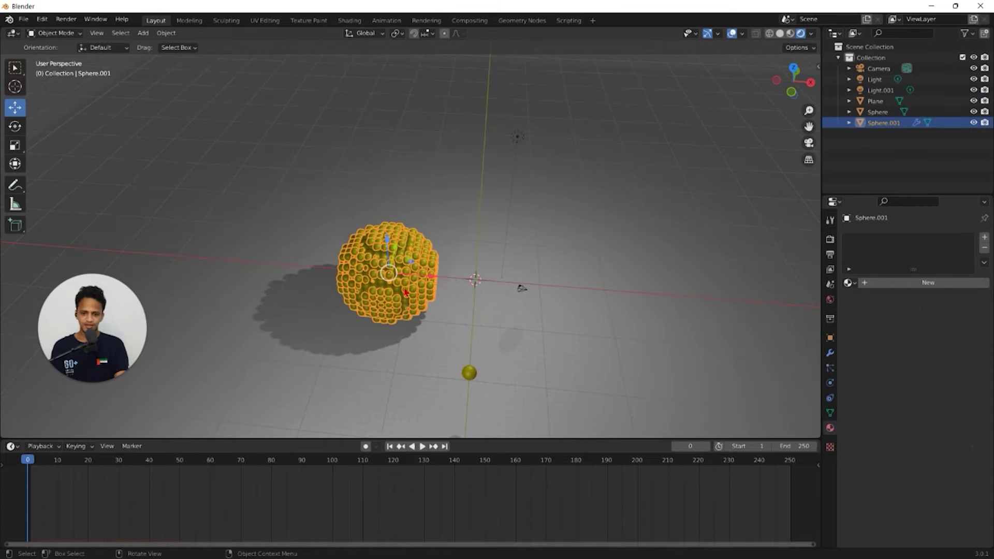
drag(436, 281, 318, 272)
Add a cube at the world origin and scale it up to roughly the size of the sphere cluster.
middle_drag(319, 272, 425, 257)
scroll(399, 233, up, 2)
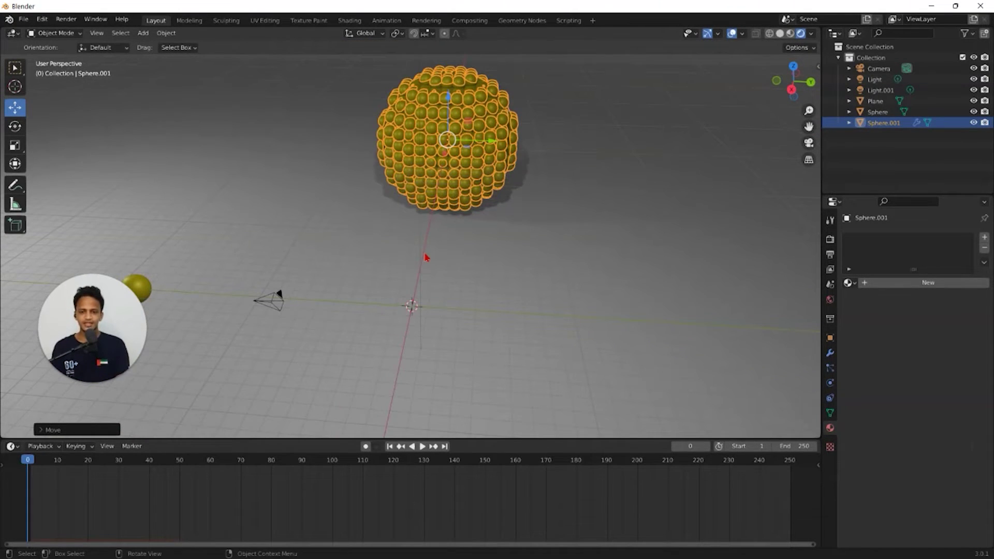
key(shift+a)
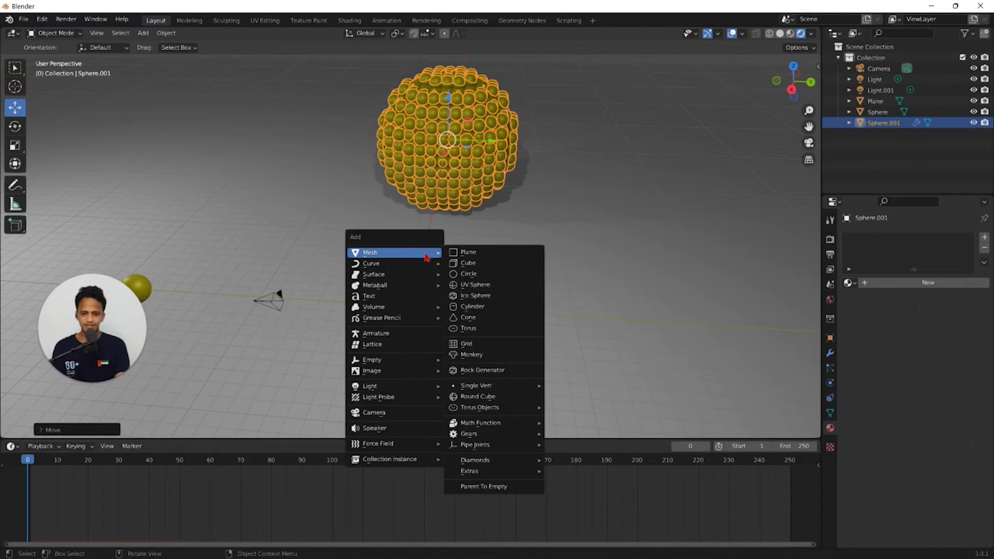
click(477, 267)
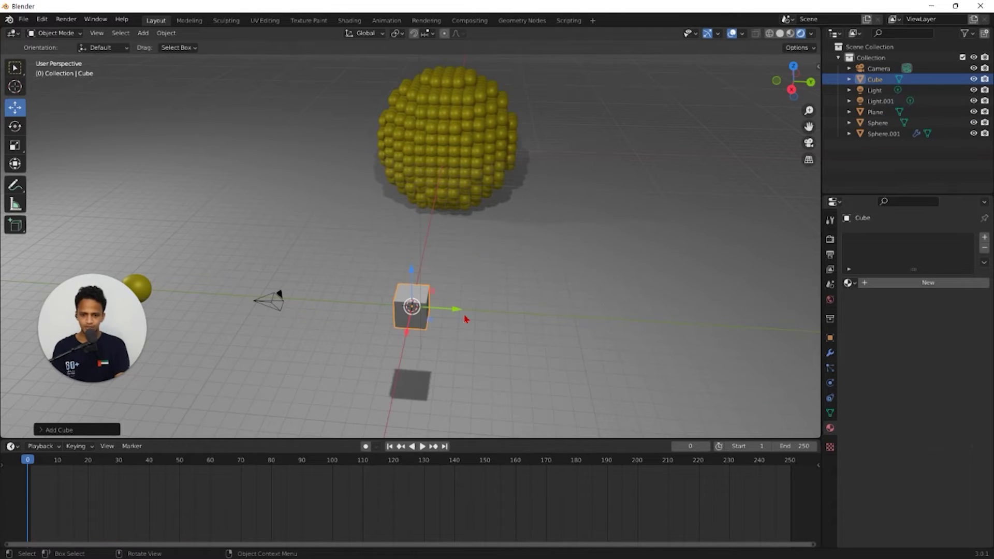
scroll(467, 309, down, 2)
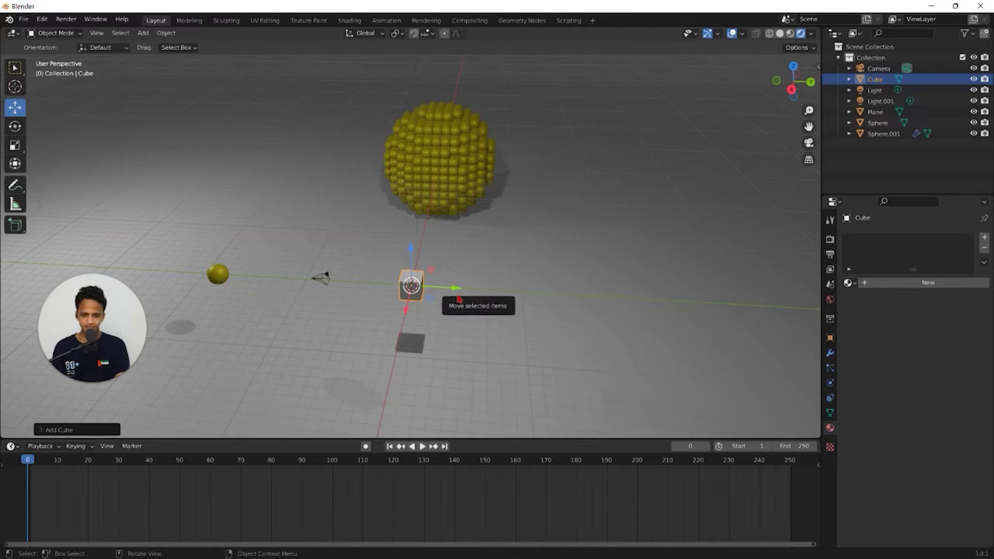
key(s)
click(638, 314)
mouse_move(637, 314)
middle_down()
mouse_move(580, 298)
mouse_move(642, 304)
middle_up()
scroll(813, 368, up, 2)
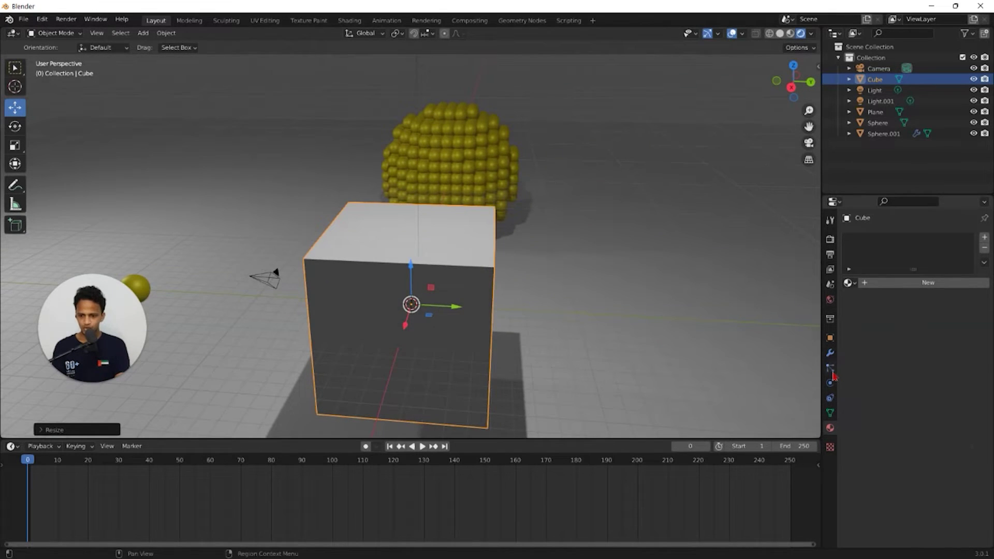
Add a new particle system to the cube.
click(830, 368)
middle_drag(716, 377, 646, 328)
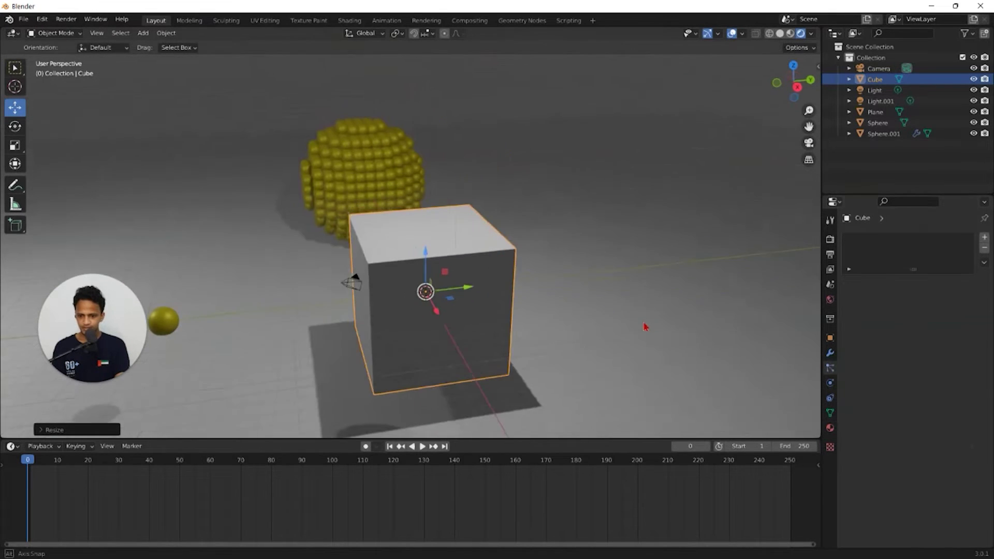
click(985, 237)
middle_drag(636, 321, 226, 252)
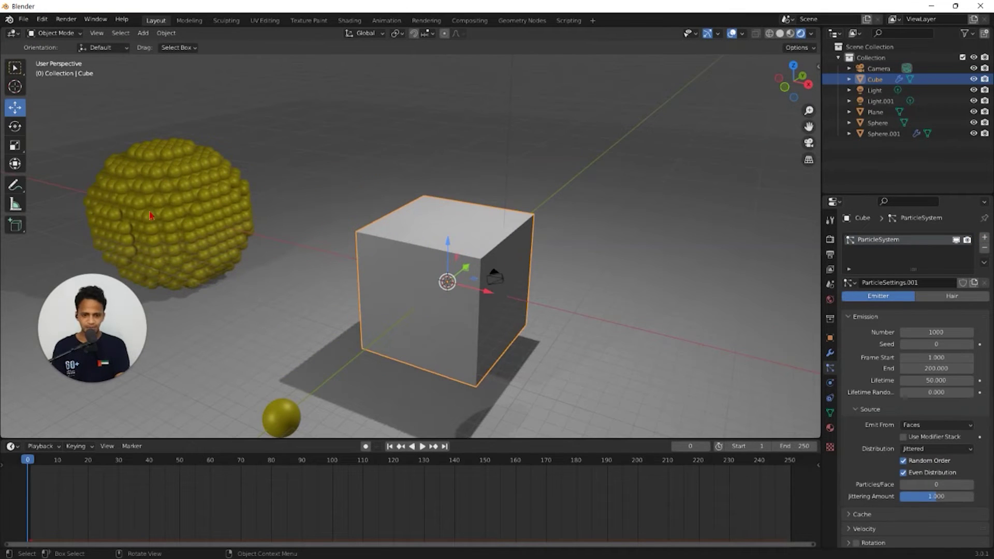
Check the sphere cluster's particle settings and assign the same ParticleSettings data to the cube's particle system.
shift+middle_drag(316, 203, 480, 214)
click(250, 230)
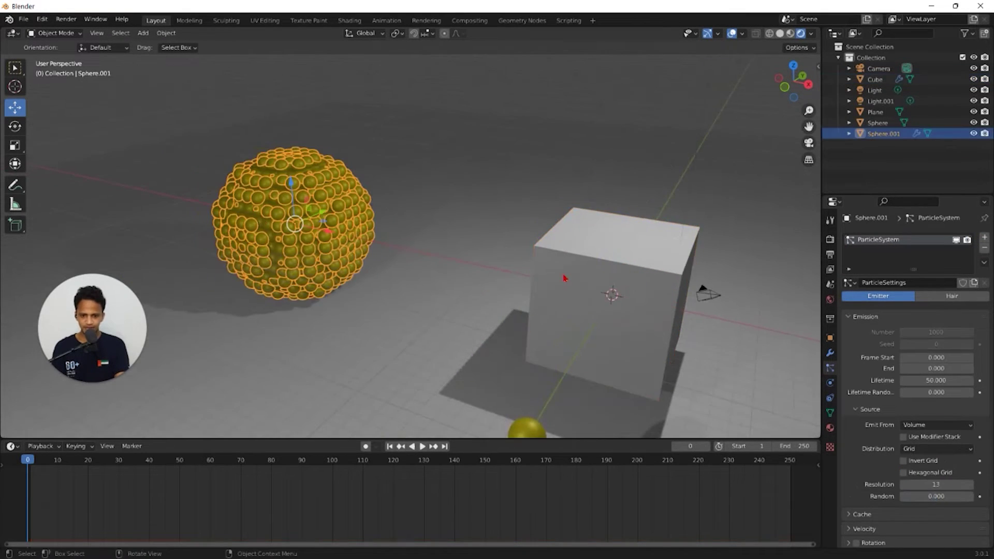
click(571, 293)
middle_drag(571, 293, 498, 317)
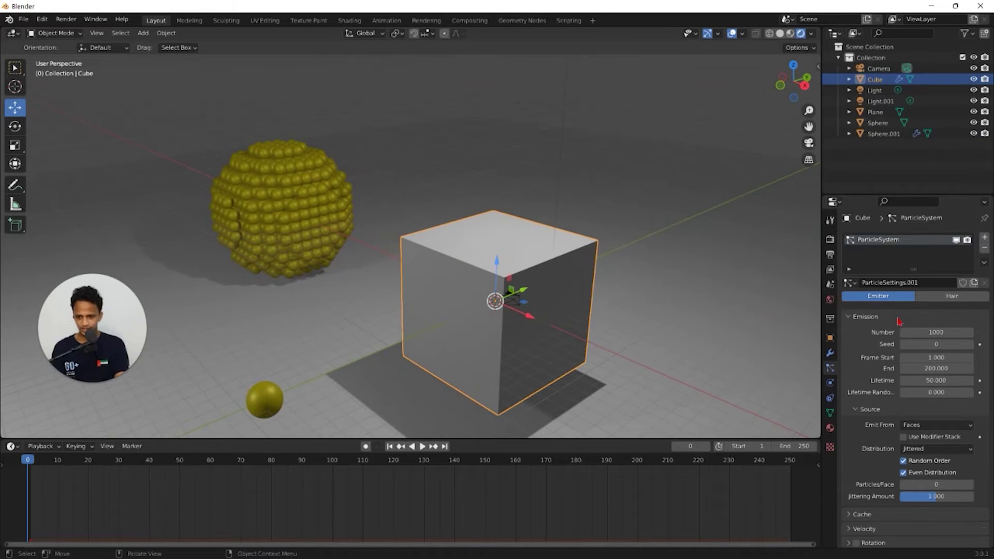
click(847, 282)
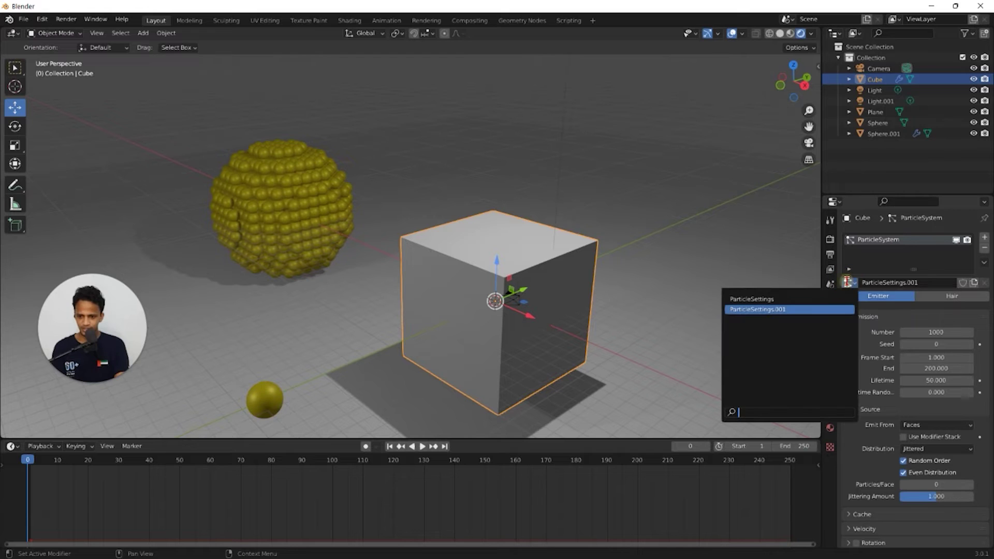
click(768, 299)
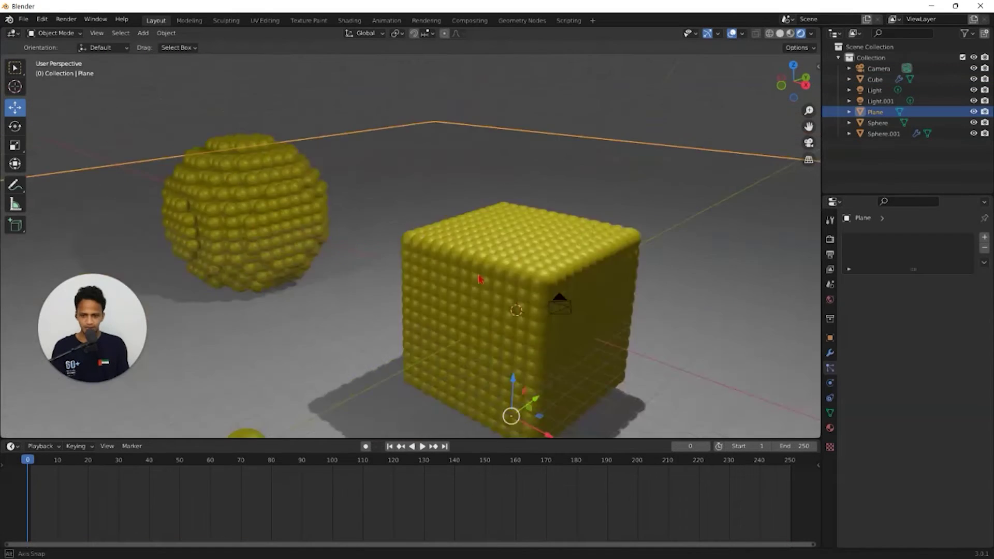
Examine the grid of spheres filling the cube from several angles and distances.
middle_drag(476, 280, 359, 303)
scroll(361, 303, up, 5)
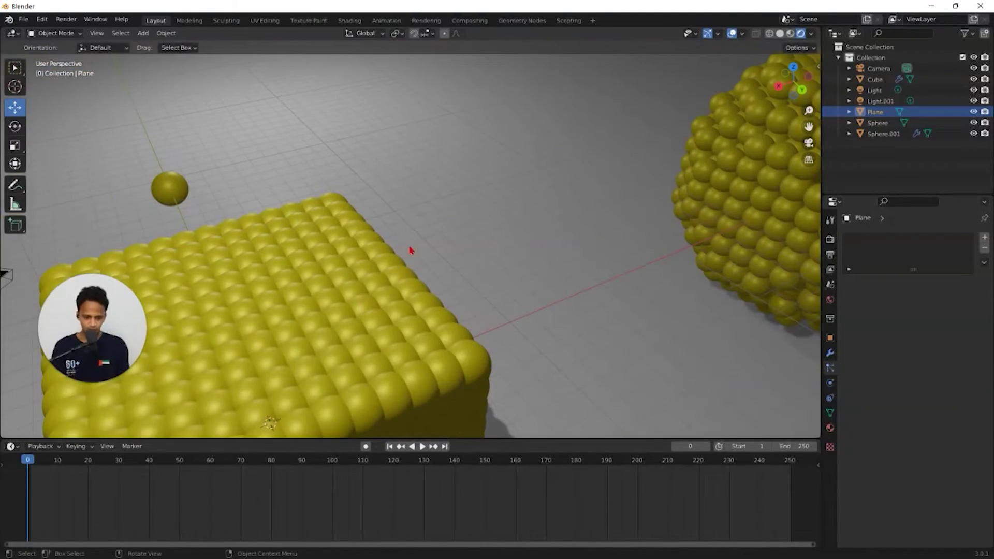
middle_drag(408, 219, 426, 268)
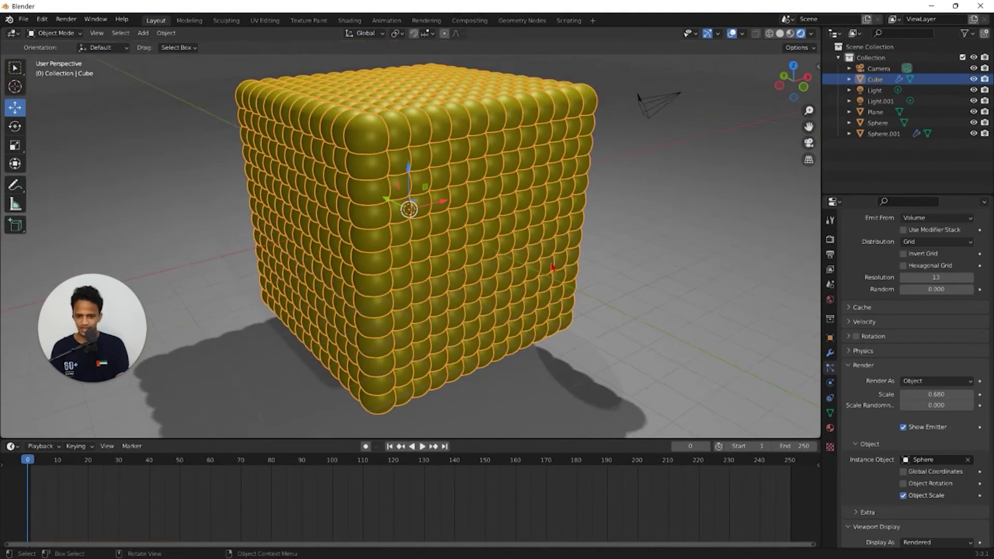
mouse_move(518, 236)
middle_down()
mouse_move(506, 245)
mouse_move(514, 233)
middle_up()
scroll(505, 245, down, 4)
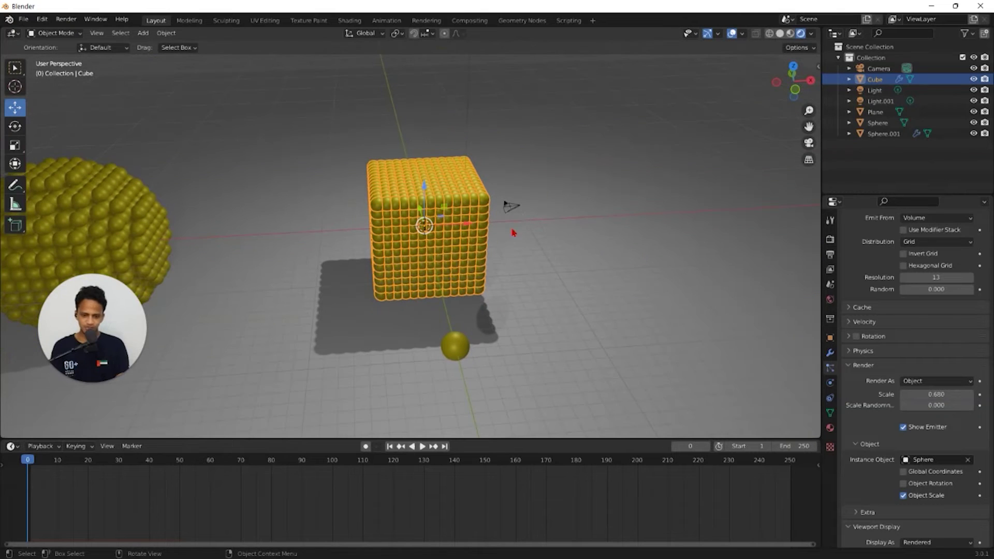
Scale the particle-filled cube up by a factor of about 1.25.
scroll(516, 194, up, 2)
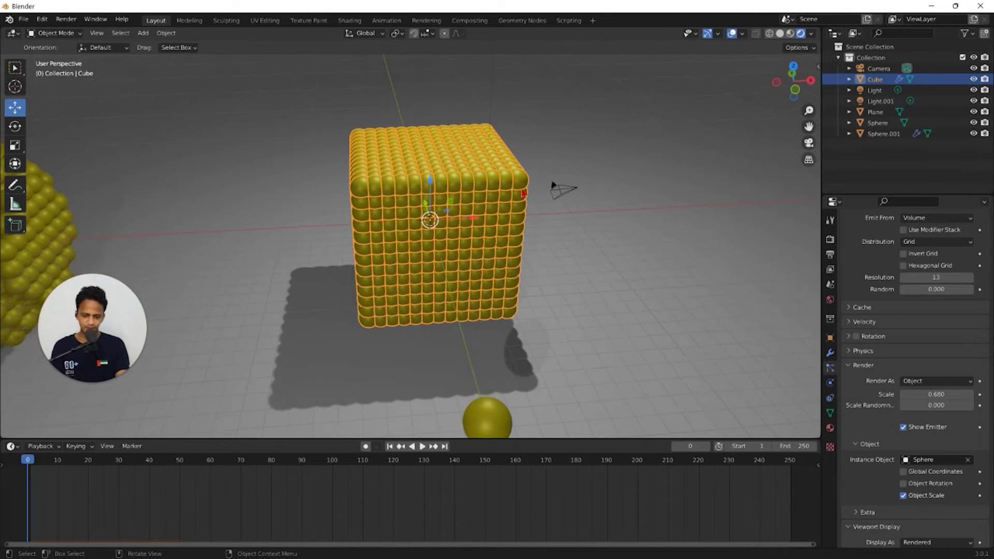
key(s)
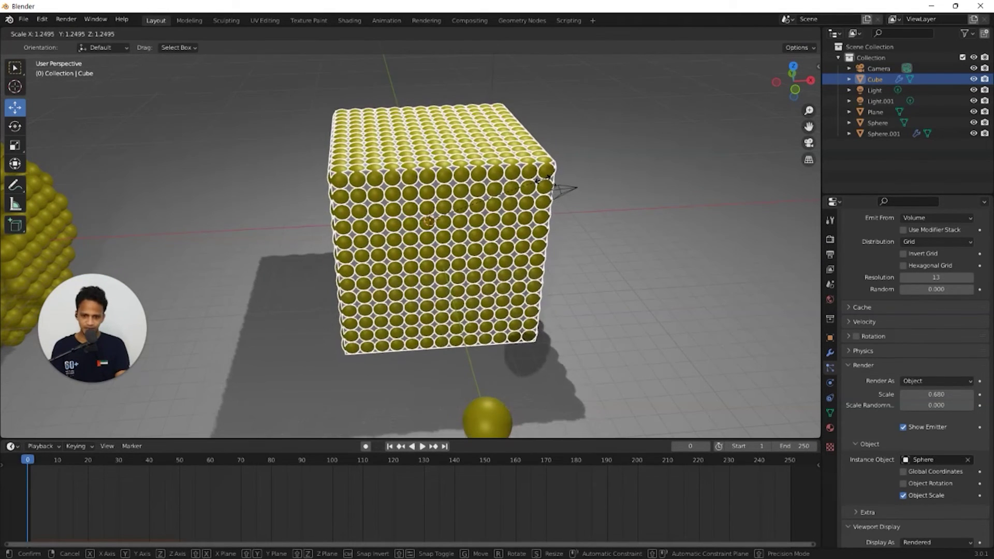
click(462, 263)
scroll(462, 263, up, 4)
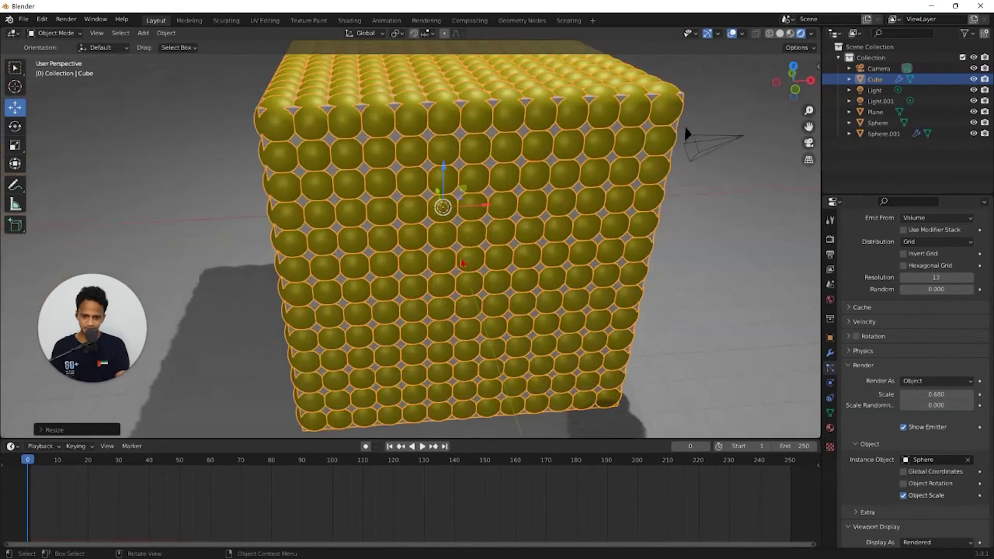
Examine the gaps between the spheres on the cube's faces up close and from several angles.
middle_drag(461, 263, 412, 244)
scroll(511, 223, up, 5)
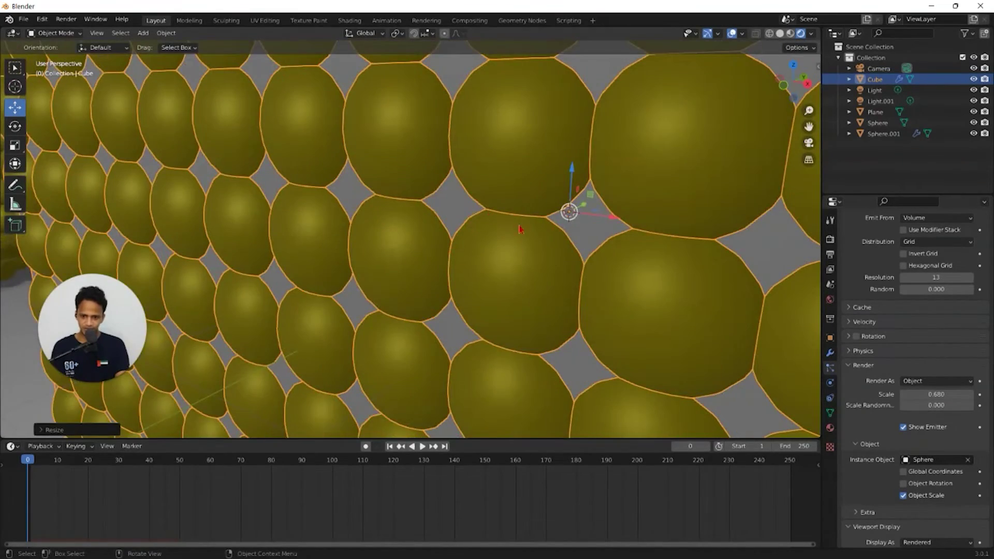
scroll(519, 225, down, 4)
scroll(519, 225, up, 3)
middle_drag(519, 225, 519, 259)
scroll(519, 259, down, 5)
click(667, 293)
scroll(668, 293, up, 3)
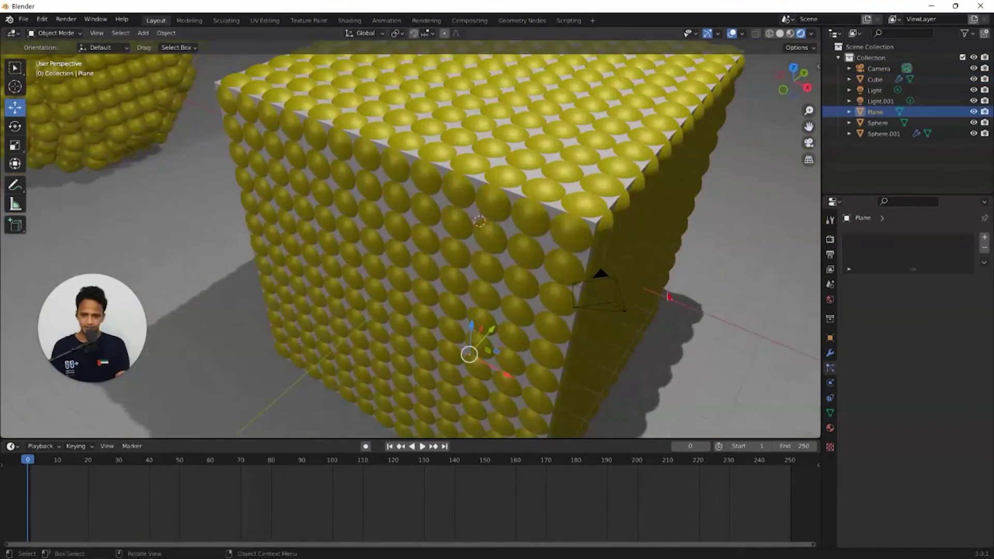
middle_drag(668, 296, 561, 303)
Turn off Show Emitter in the viewport display settings of the cube's particle system.
click(464, 268)
scroll(463, 269, up, 2)
scroll(497, 272, down, 3)
middle_drag(517, 274, 579, 254)
scroll(578, 257, down, 5)
scroll(579, 254, up, 3)
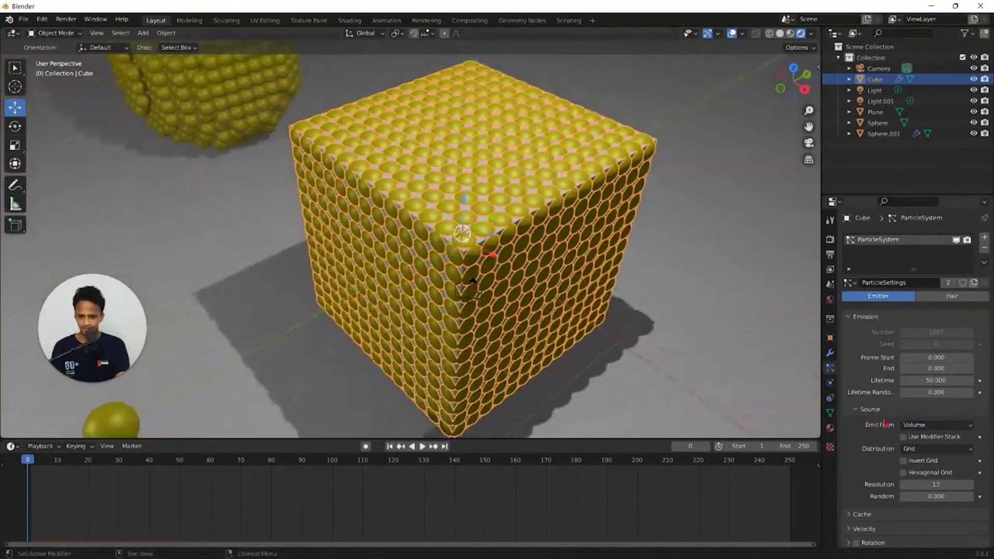
scroll(868, 422, down, 12)
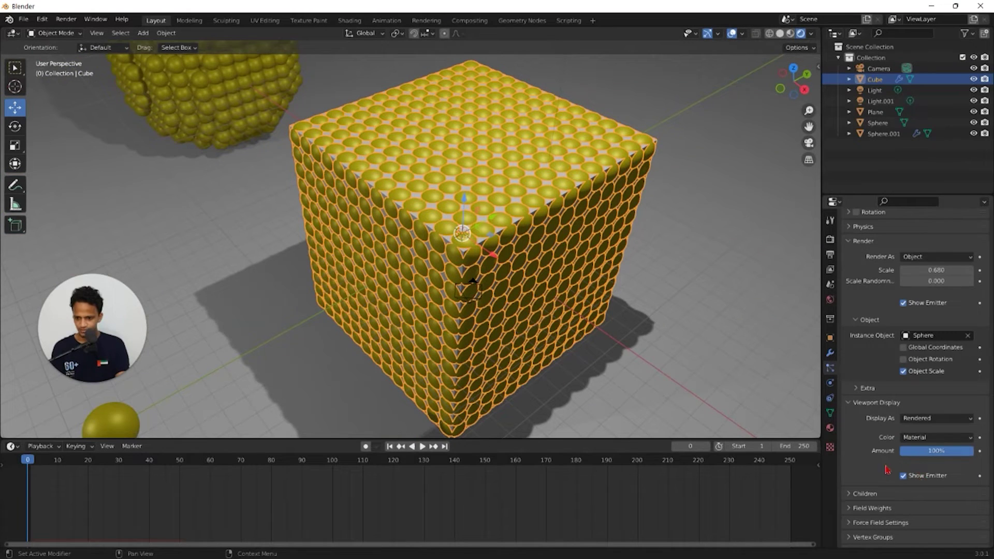
click(905, 476)
scroll(927, 440, up, 7)
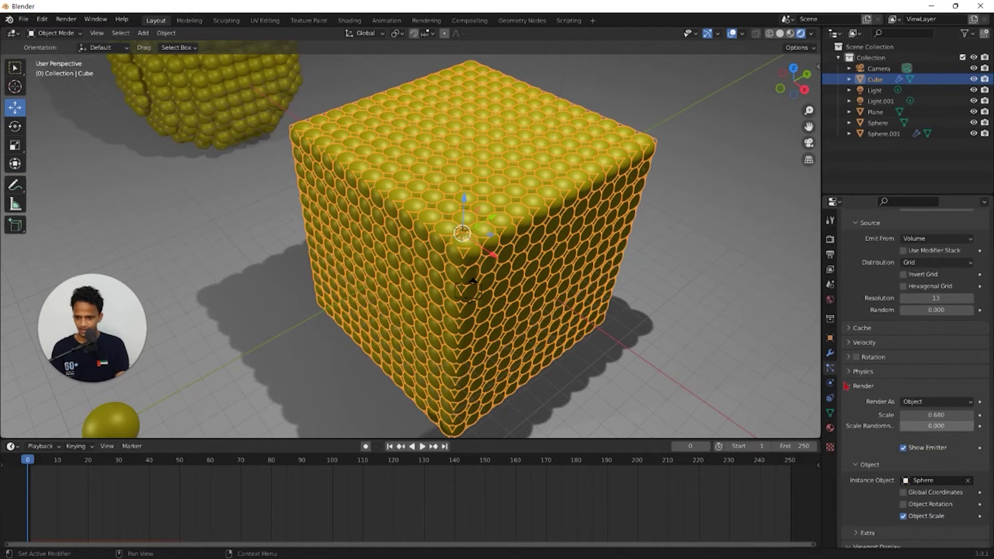
Compare the particle-filled cube with the sphere cluster from several angles and distances.
scroll(932, 428, down, 3)
scroll(564, 343, down, 2)
middle_drag(563, 343, 514, 268)
click(578, 327)
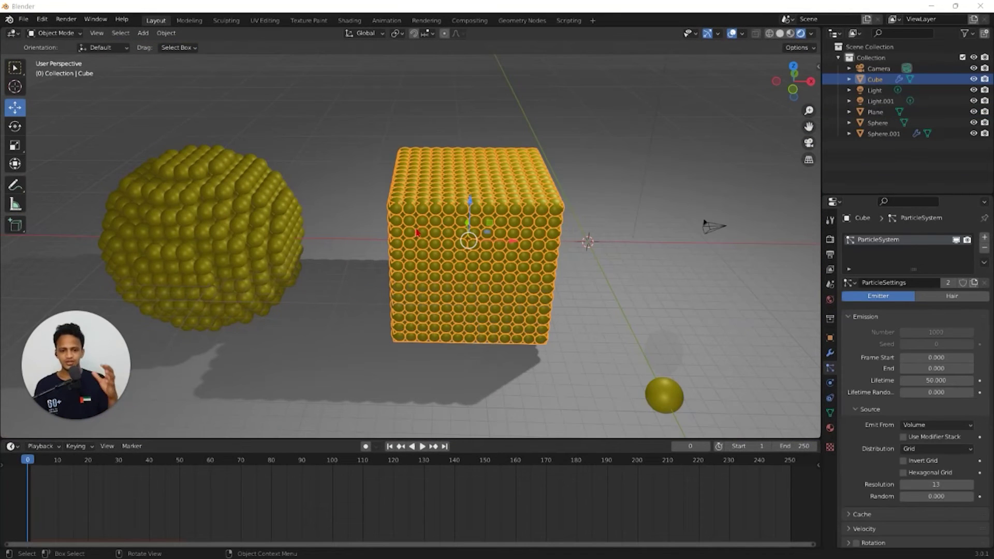
scroll(416, 230, down, 2)
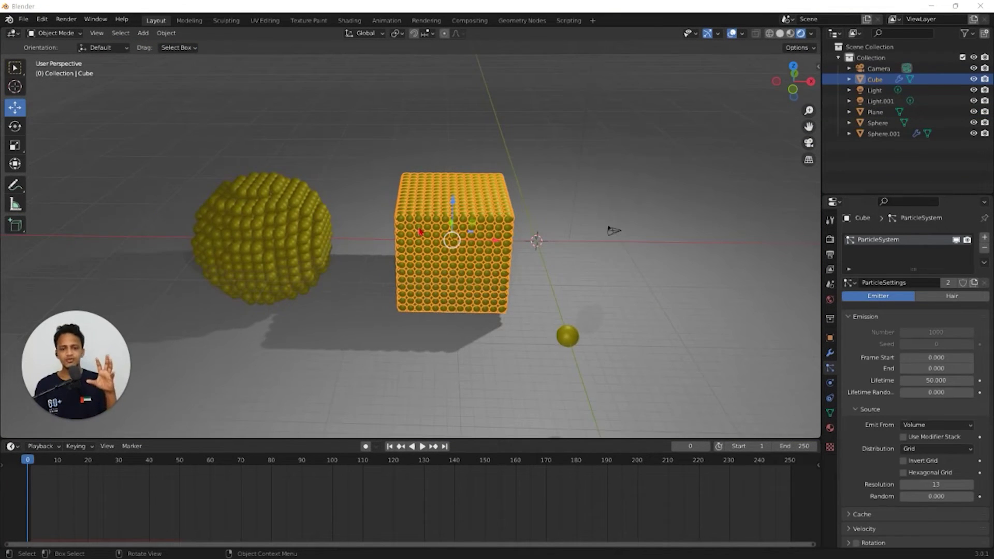
scroll(419, 228, up, 1)
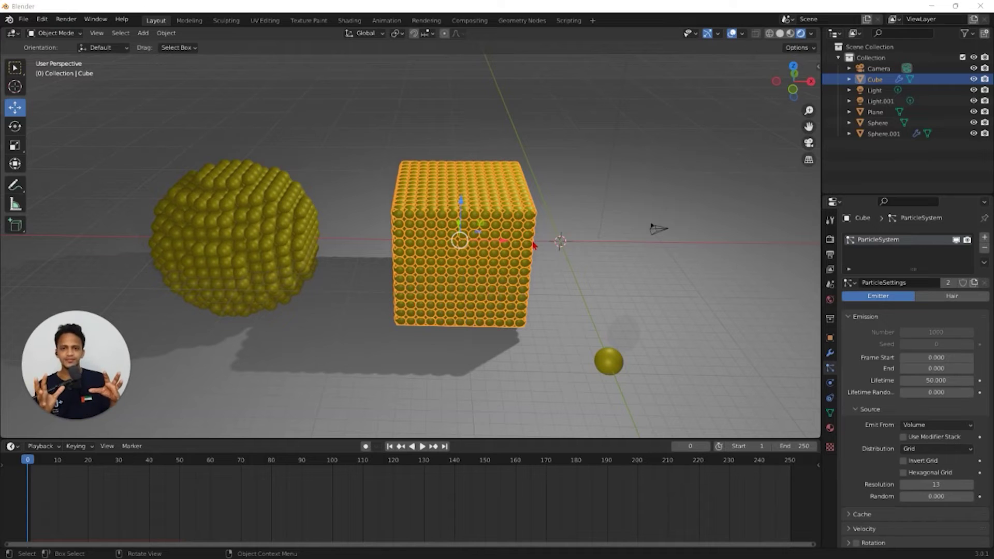
middle_drag(533, 246, 540, 237)
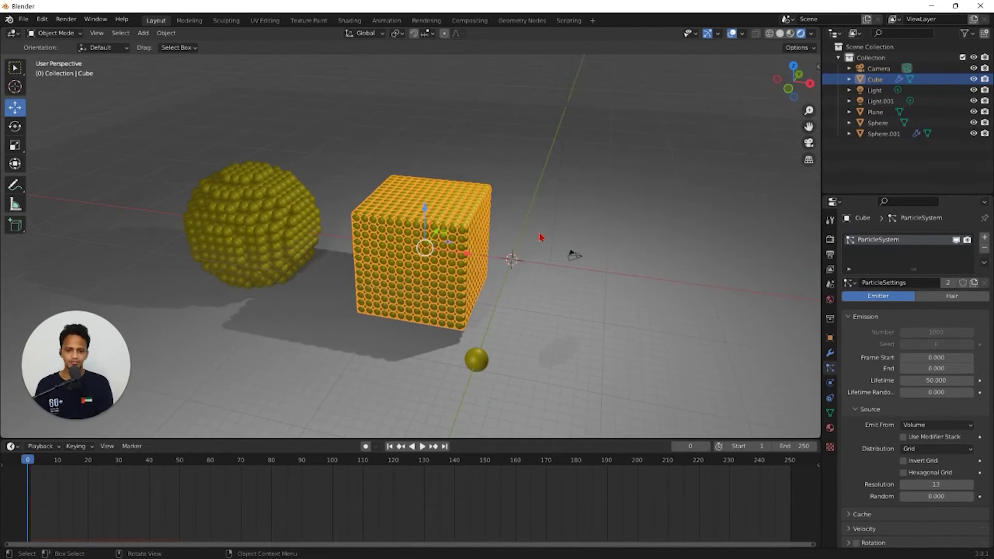
scroll(449, 262, down, 3)
middle_drag(449, 264, 476, 264)
scroll(458, 264, up, 2)
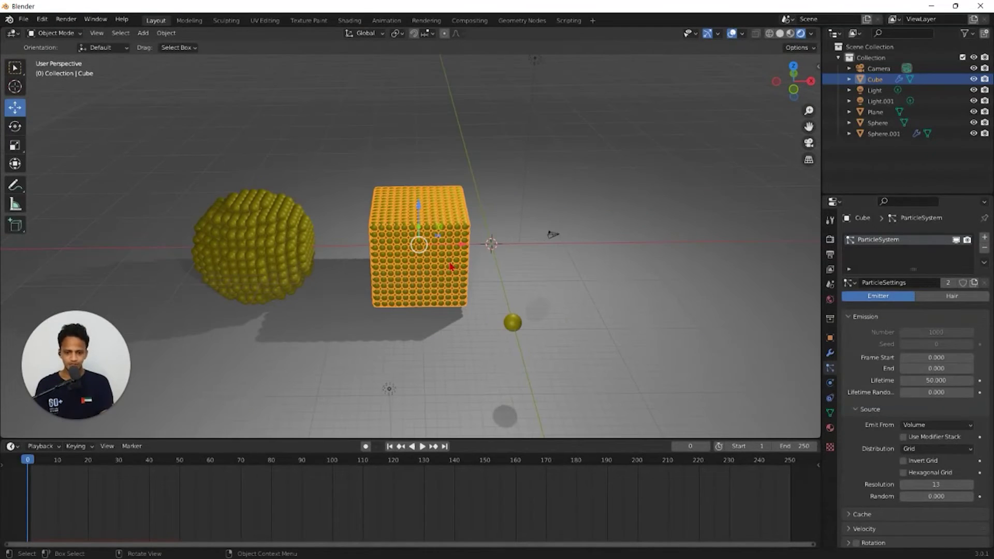
Duplicate the particle-filled cube and move the copy along the X axis, away from the sphere cluster.
key(shift+d)
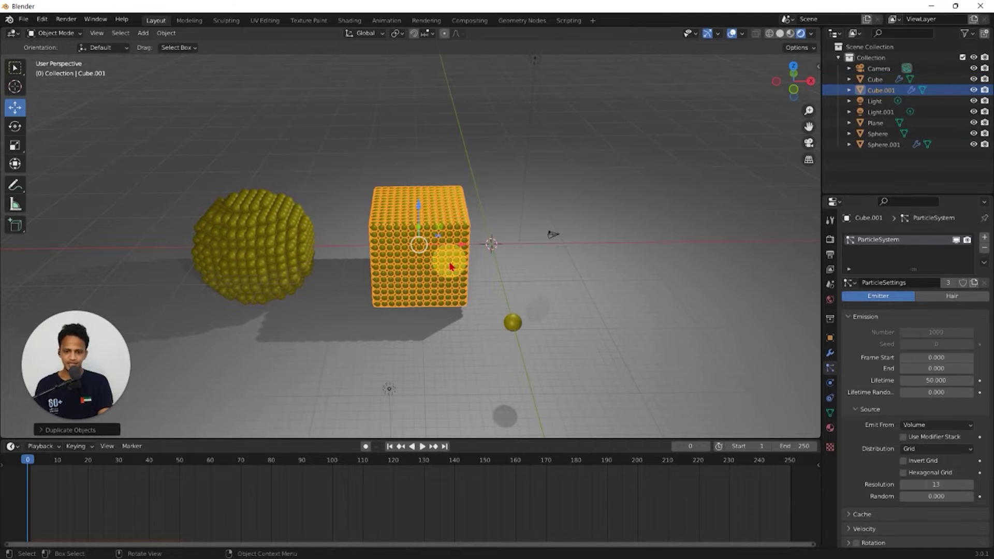
right_click(463, 247)
drag(463, 247, 672, 254)
scroll(636, 276, up, 1)
middle_drag(636, 277, 401, 288)
scroll(418, 257, down, 2)
middle_drag(426, 256, 449, 275)
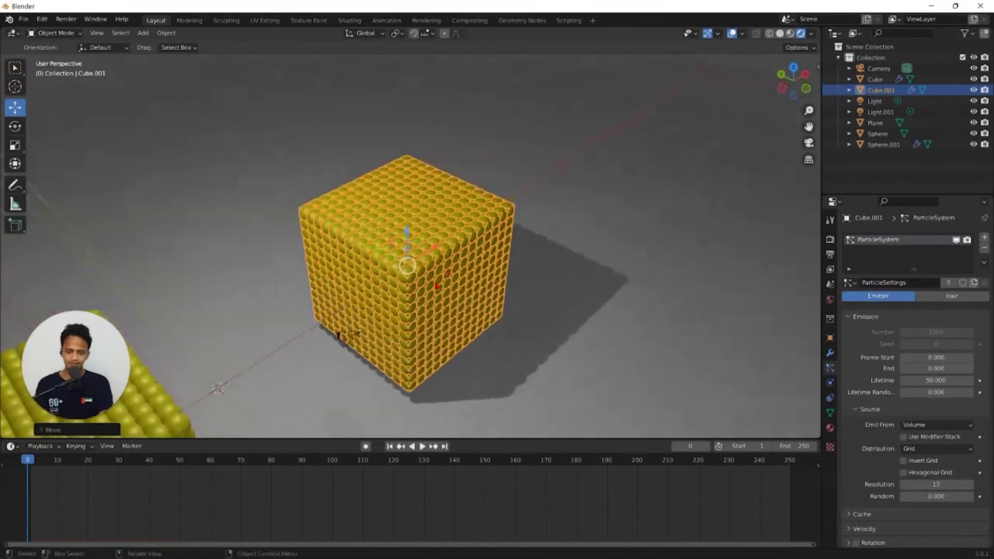
Bevel all the edges of the copied cube's mesh in Edit Mode to make a faceted, roughly octagonal shape.
scroll(451, 259, up, 1)
middle_drag(452, 235, 465, 213)
scroll(427, 253, up, 2)
scroll(428, 252, down, 4)
key(Tab)
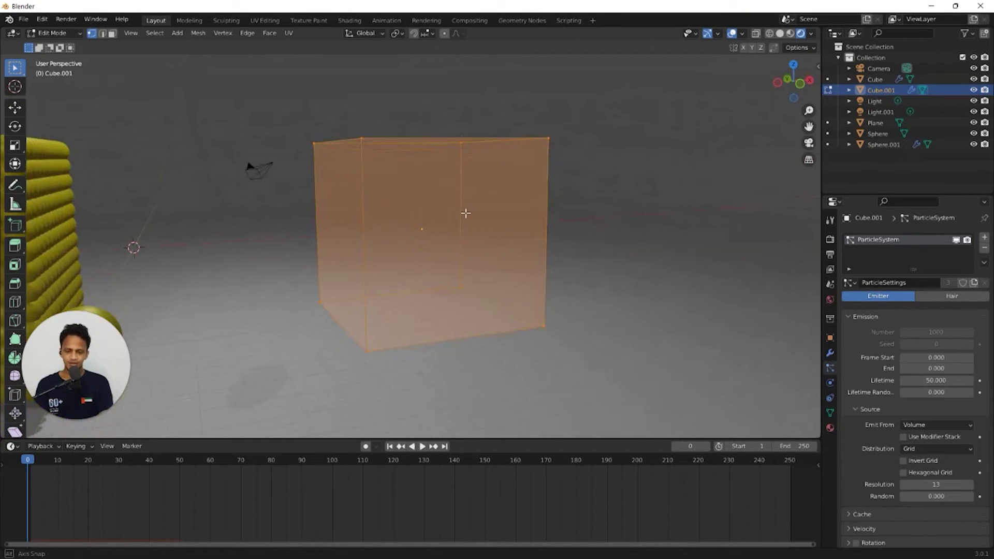
middle_drag(362, 268, 390, 271)
scroll(391, 271, up, 1)
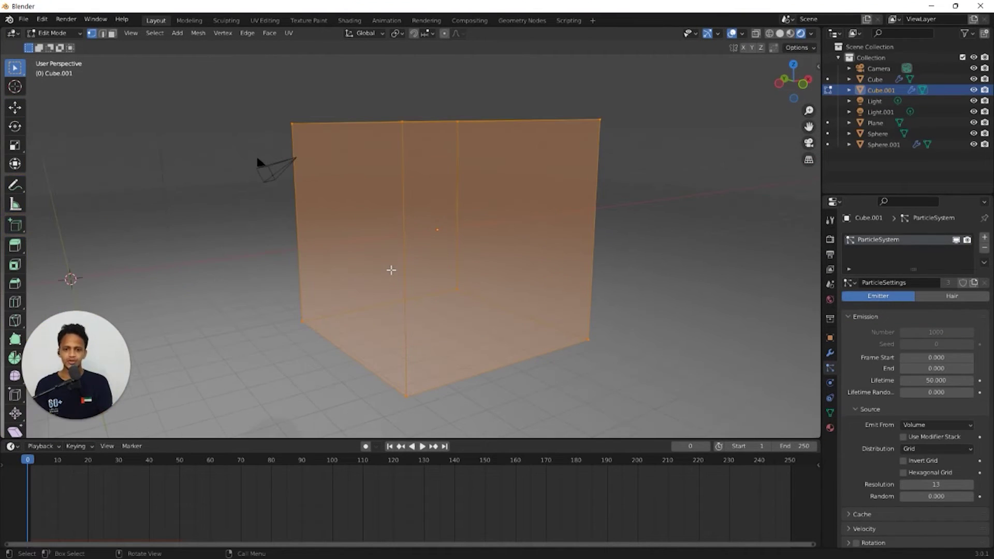
scroll(390, 270, down, 2)
middle_drag(504, 181, 492, 212)
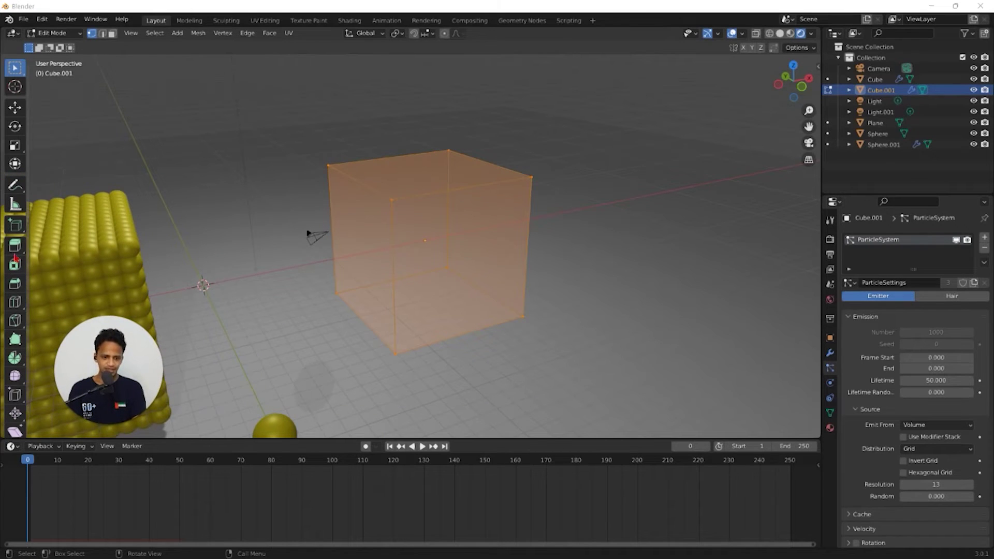
click(15, 283)
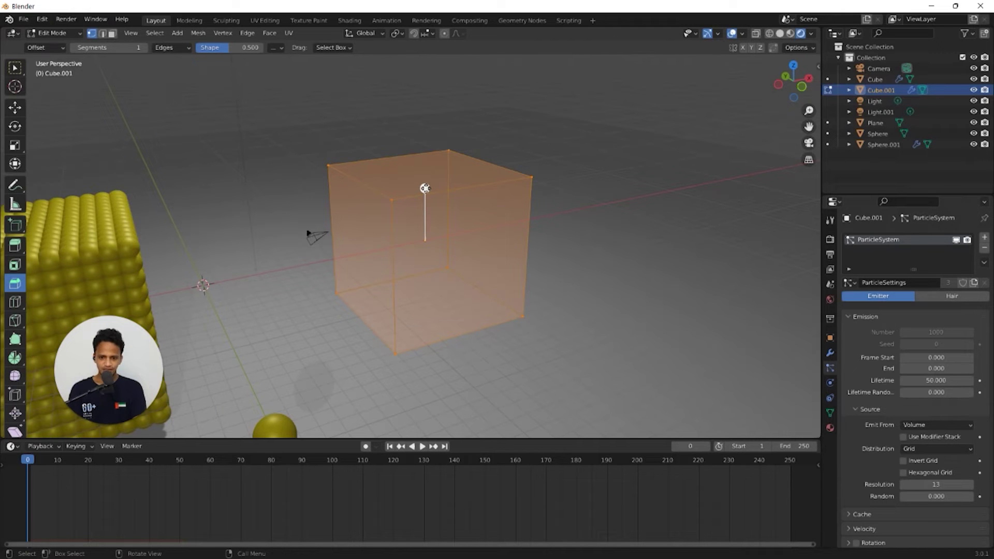
drag(425, 188, 430, 140)
Inspect the edge-bevelled mesh, return to Object Mode and view its particle-filled shape from several angles.
mouse_move(458, 177)
middle_down()
mouse_move(436, 184)
mouse_move(428, 151)
mouse_move(466, 178)
middle_up()
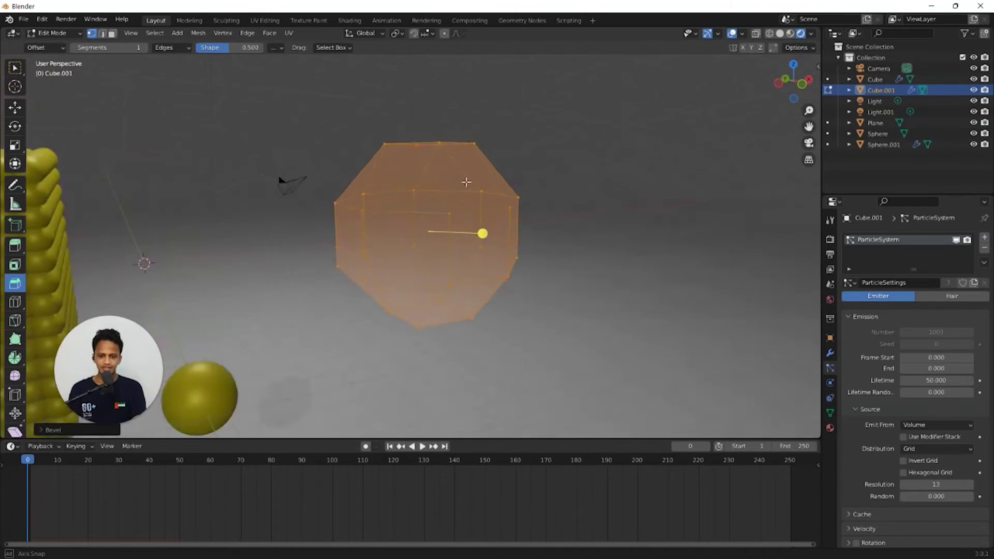
scroll(459, 204, up, 3)
middle_drag(538, 236, 518, 252)
scroll(518, 251, down, 3)
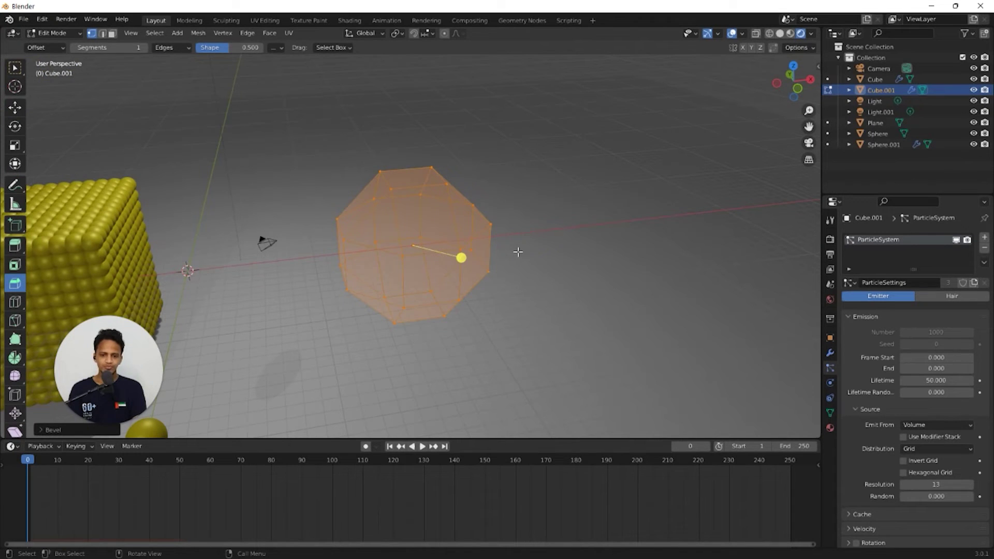
key(Tab)
click(557, 208)
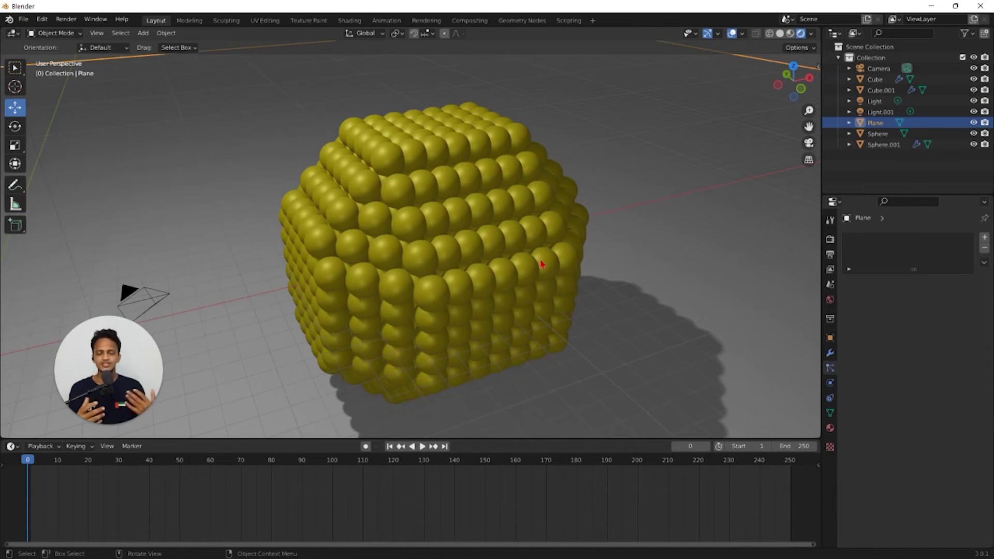
middle_drag(541, 264, 295, 246)
scroll(269, 233, down, 8)
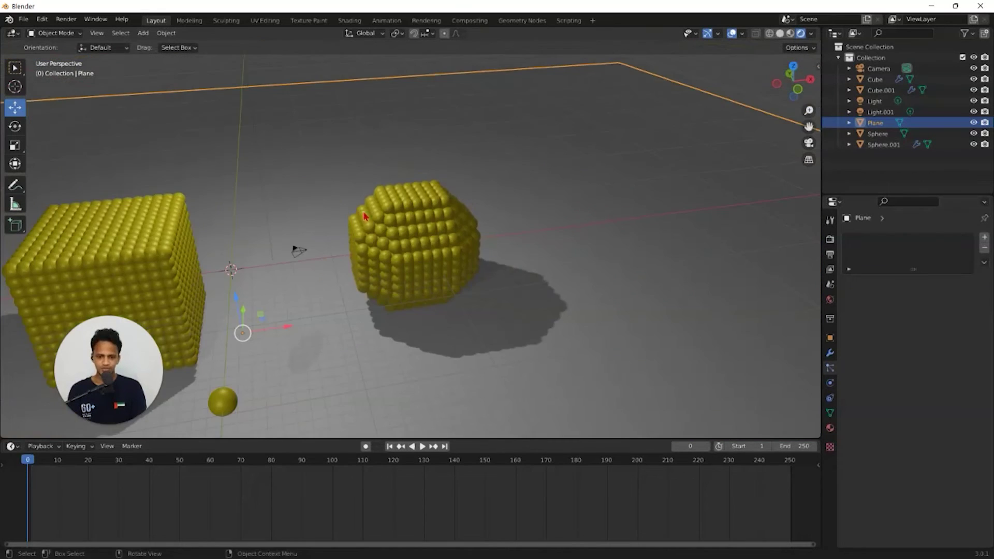
Duplicate the original particle-filled cube and place the copy beyond the edge-bevelled one.
click(270, 234)
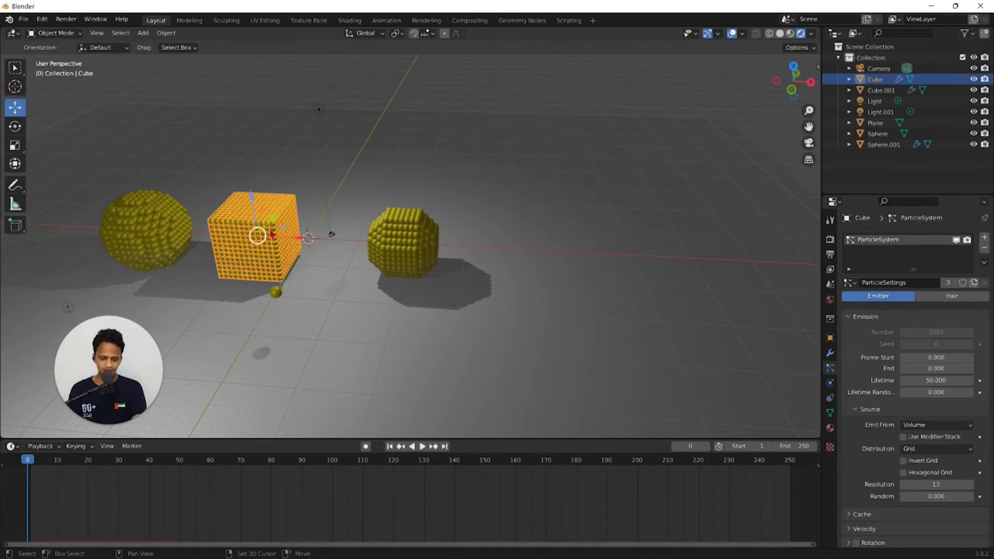
key(shift+d)
click(595, 226)
scroll(600, 223, up, 4)
middle_drag(421, 259, 514, 222)
scroll(444, 267, up, 2)
Set the bevel to affect Vertices and bevel all the corners of the second copy's mesh in Edit Mode.
key(Tab)
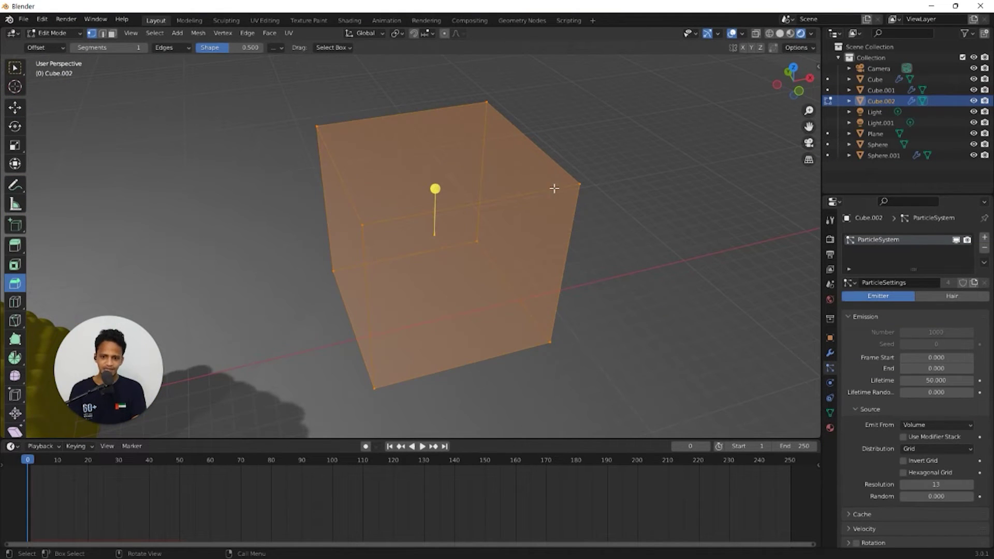
click(167, 52)
click(175, 61)
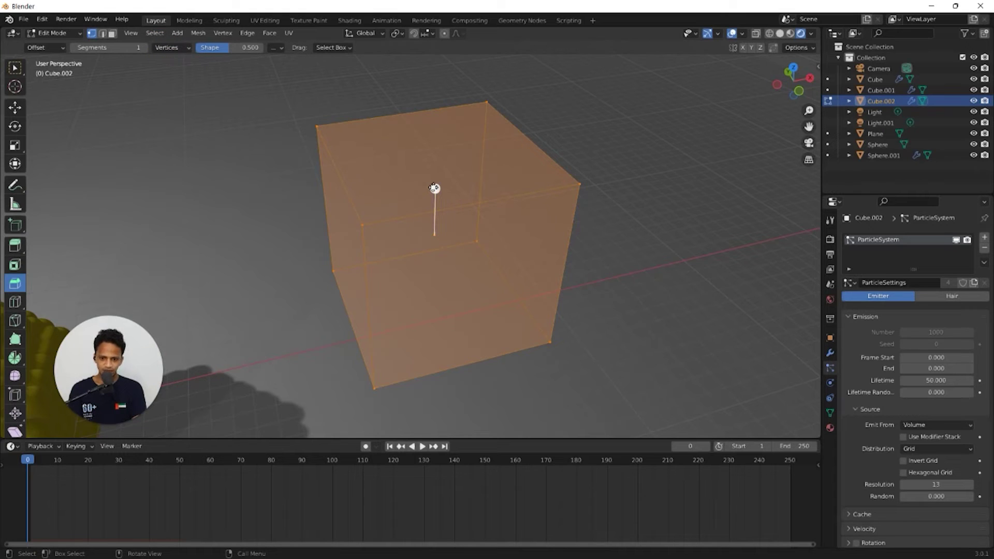
drag(434, 188, 431, 104)
key(ctrl+z)
drag(435, 188, 435, 107)
Return to Object Mode and view the vertex-bevelled particle shape alongside the other shapes.
middle_drag(529, 177, 505, 319)
key(Tab)
scroll(496, 189, down, 1)
click(505, 318)
scroll(505, 319, down, 2)
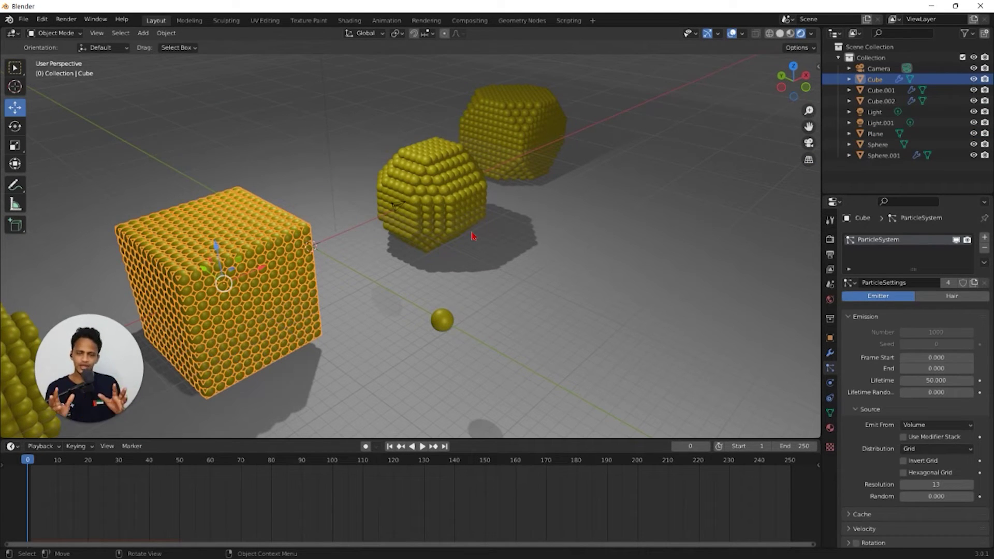
middle_drag(472, 236, 426, 267)
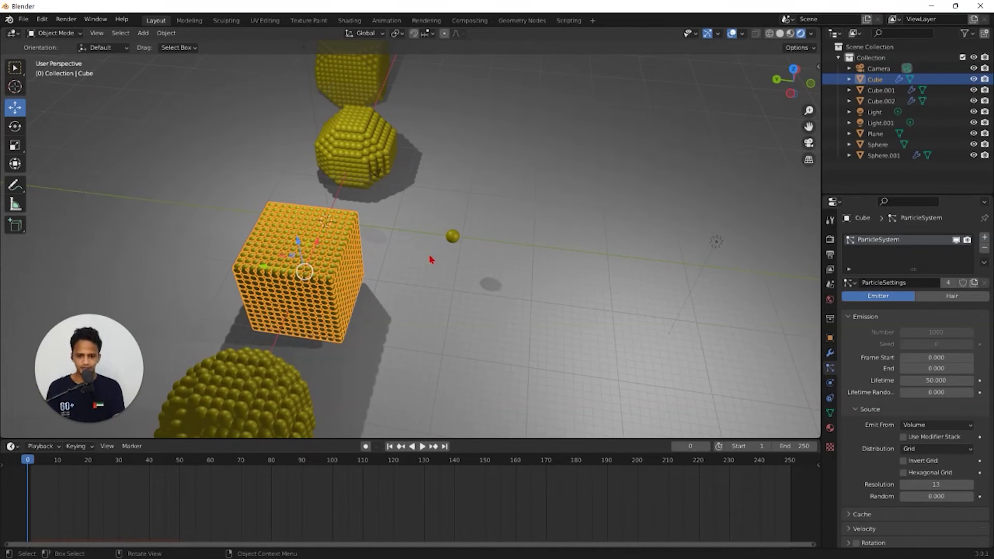
Add an ico sphere mesh at the world origin between the cube and the bevelled shapes.
key(shift+a)
mouse_move(427, 198)
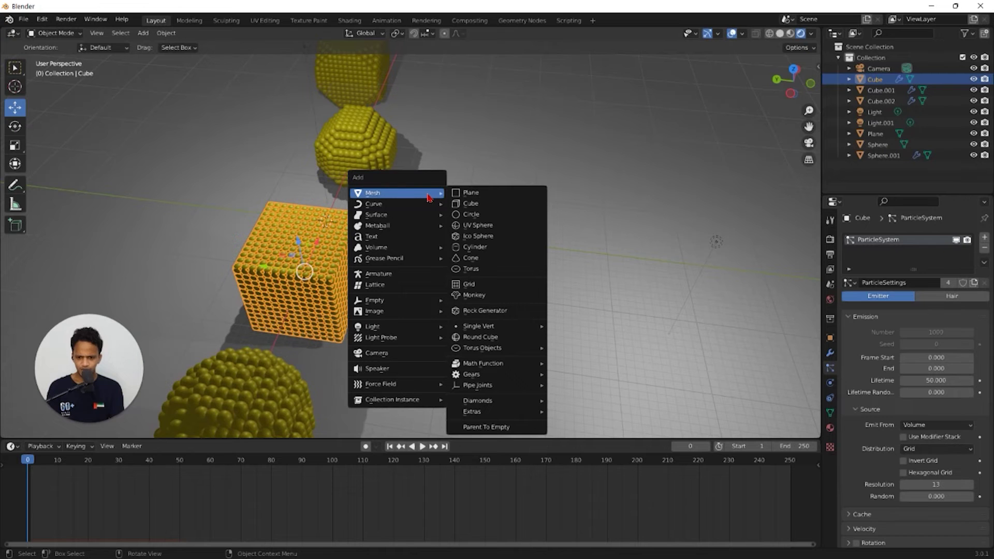
click(500, 236)
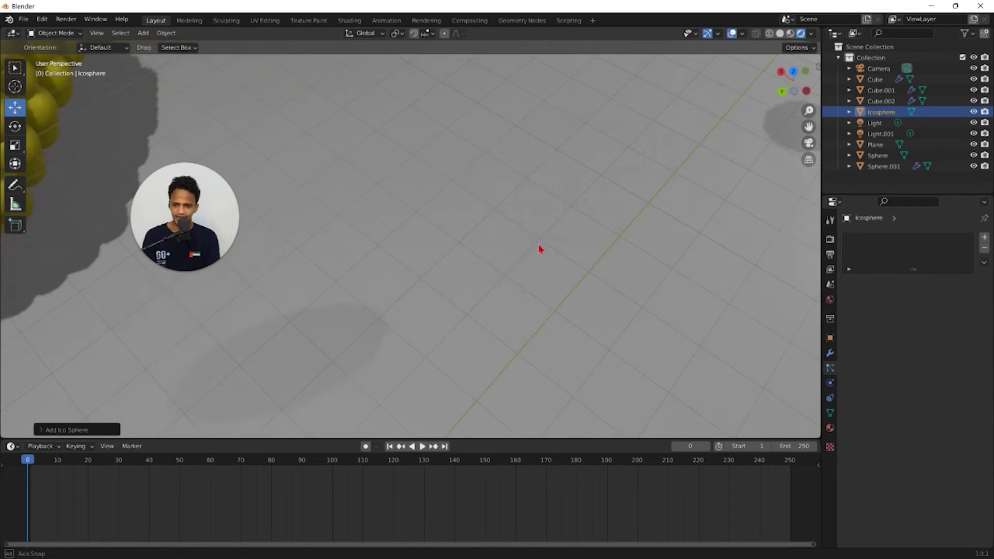
scroll(528, 250, down, 4)
middle_drag(529, 250, 493, 194)
scroll(569, 272, up, 3)
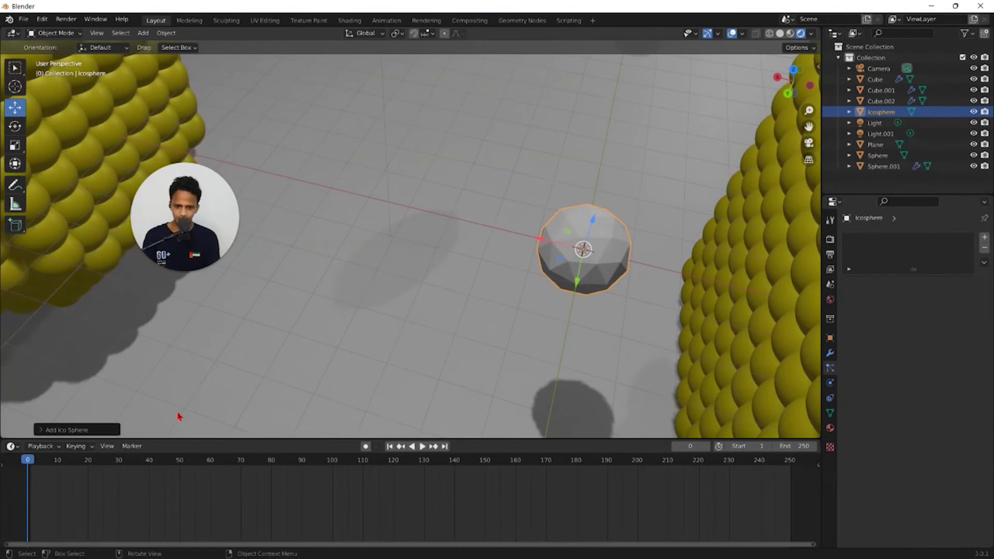
Try 5 subdivisions on the new ico sphere, and settle on 1 for an icosahedron.
click(41, 431)
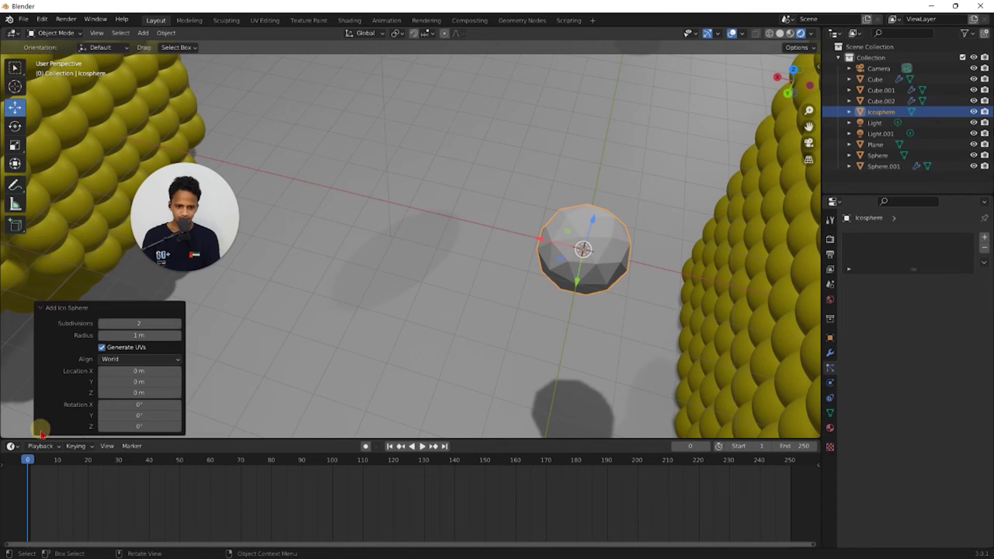
click(178, 324)
click(178, 323)
click(177, 323)
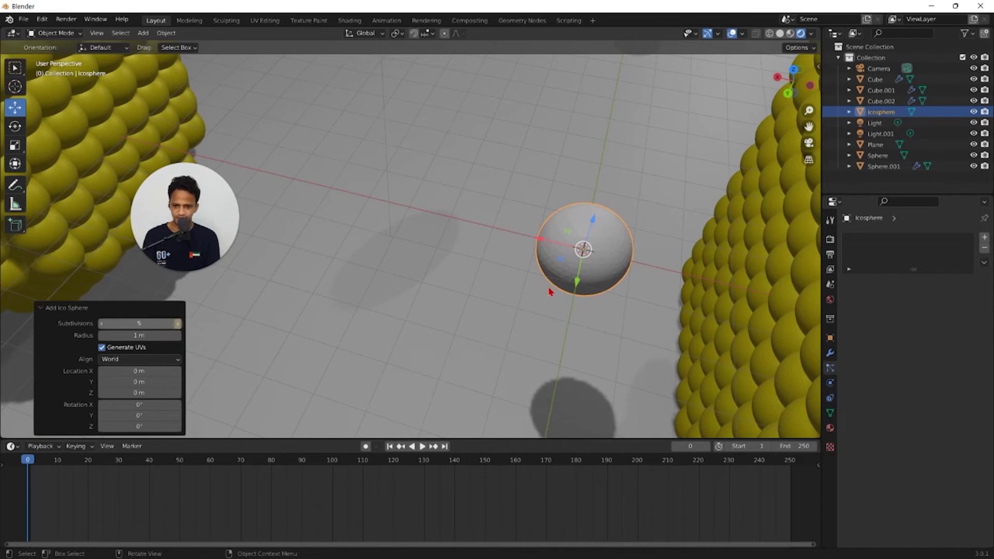
click(102, 323)
click(102, 323)
click(102, 324)
click(102, 323)
mouse_move(569, 280)
middle_down()
mouse_move(550, 226)
mouse_move(492, 235)
mouse_move(568, 274)
middle_up()
scroll(568, 275, down, 3)
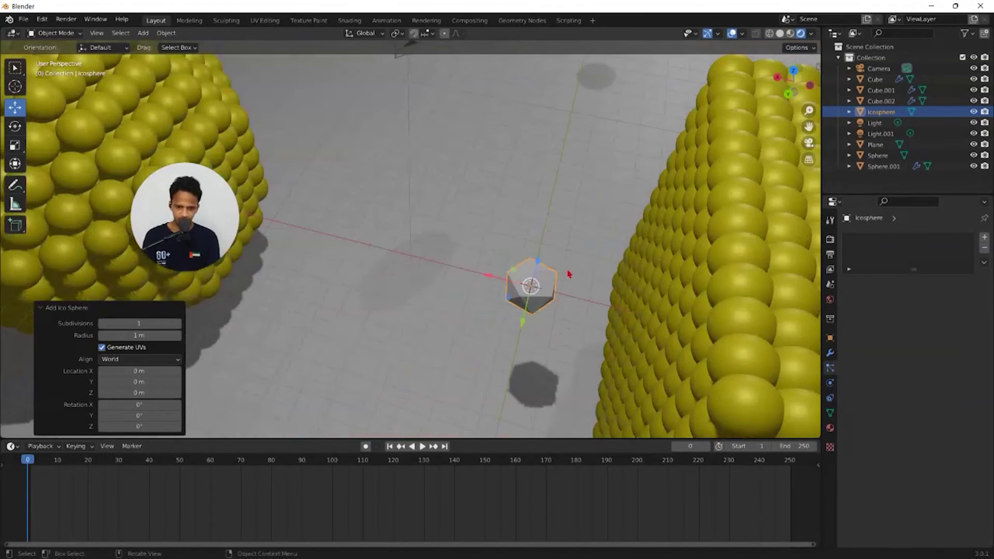
scroll(556, 265, down, 5)
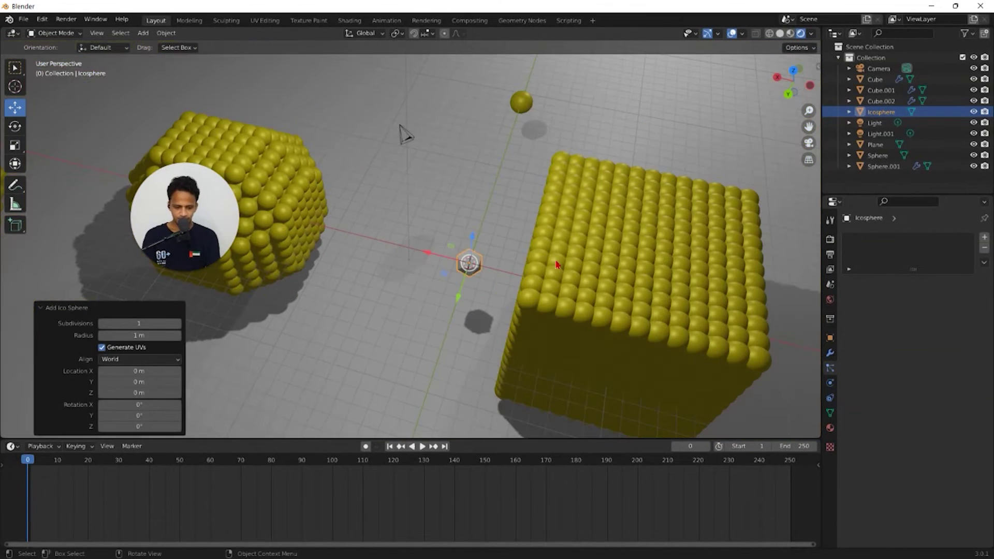
Scale up the icosahedron and move it about -26.8 m along Y, clear of the other shapes.
key(s)
click(411, 253)
middle_drag(411, 253, 207, 348)
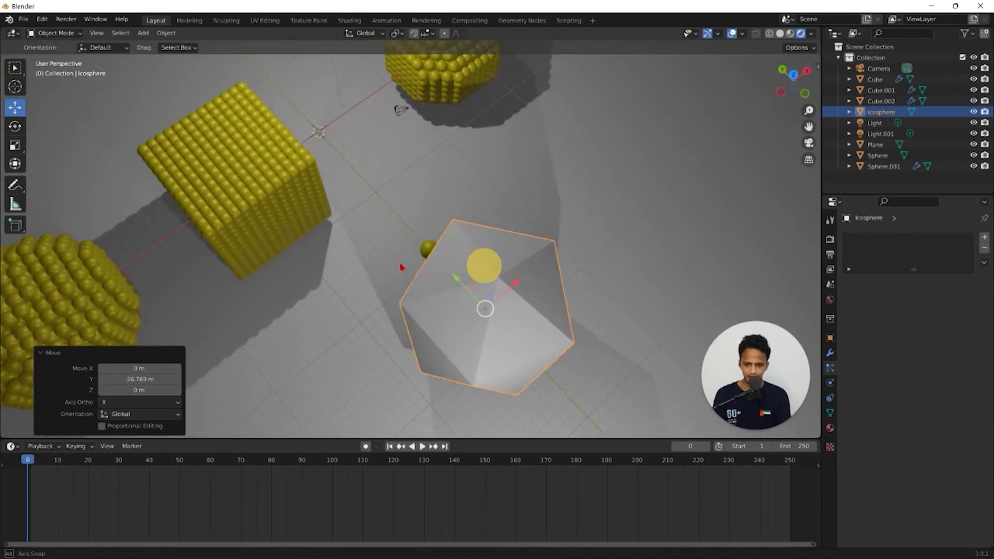
middle_drag(399, 264, 447, 264)
Bevel all the vertices of the icosahedron in Edit Mode and return to Object Mode.
key(Tab)
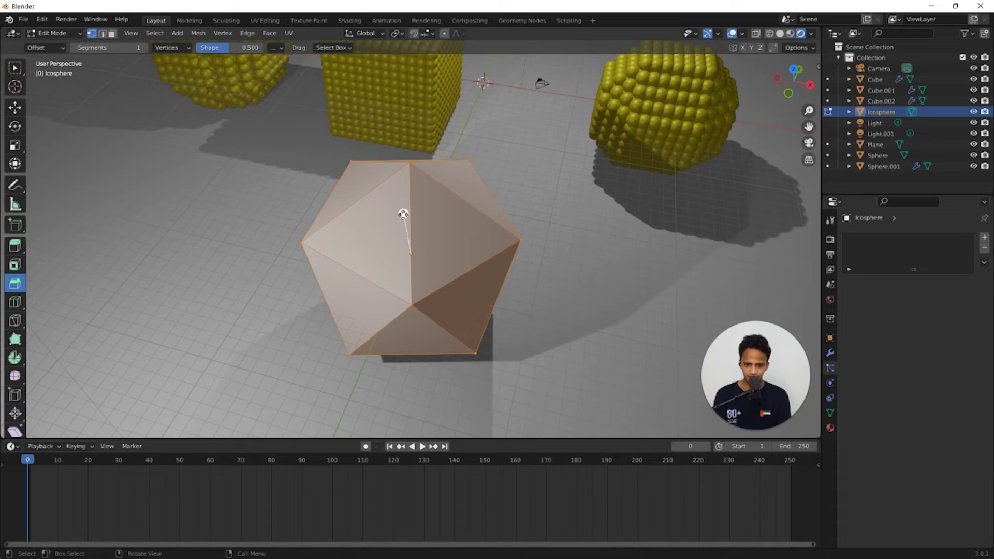
drag(403, 214, 385, 175)
key(Tab)
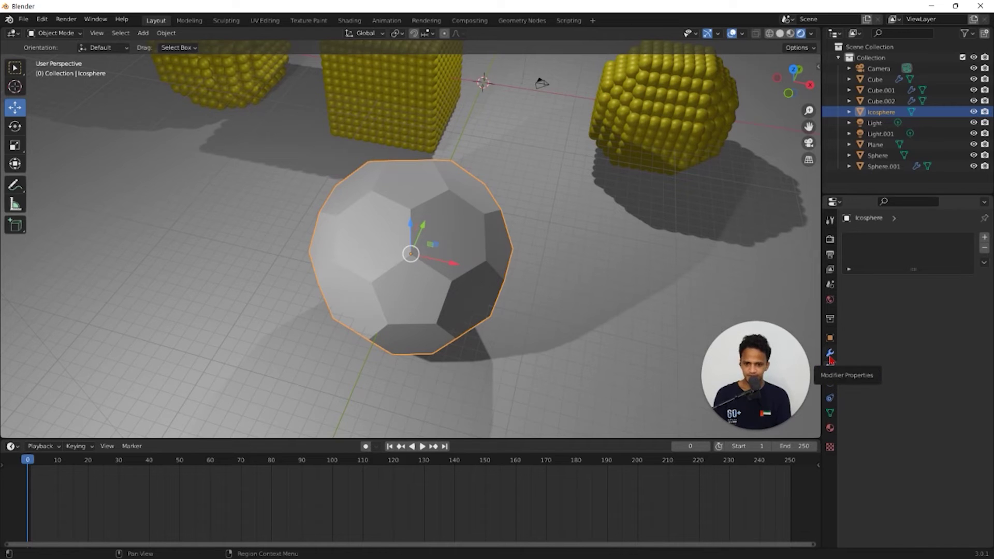
Add a particle system to the bevelled icosahedron and assign it the existing ParticleSettings.
click(829, 367)
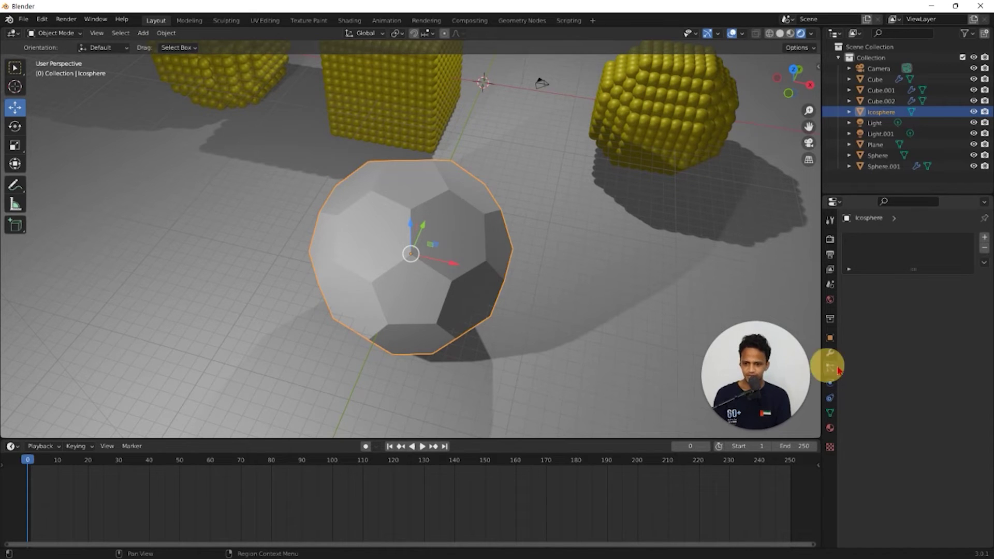
click(985, 239)
click(849, 283)
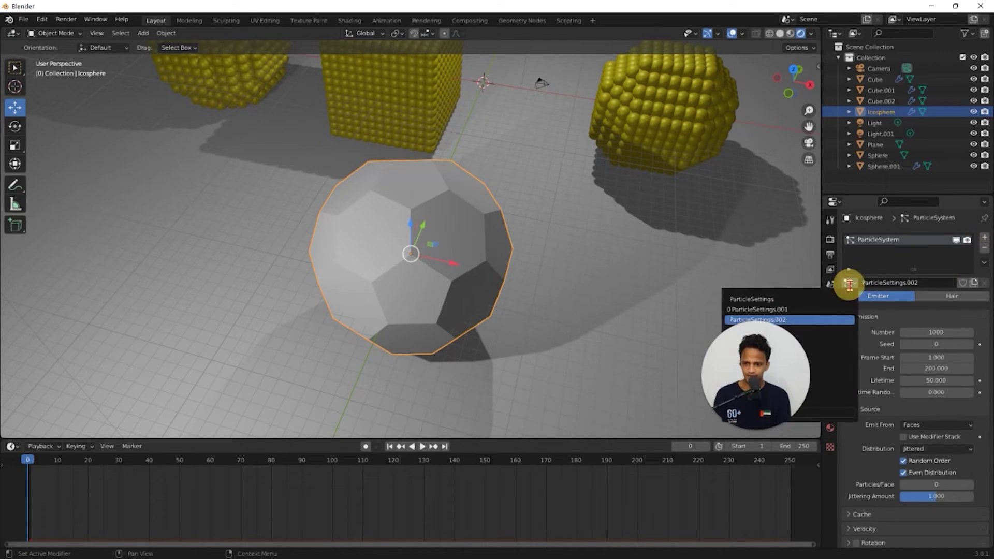
click(749, 299)
Scale the bevelled icosahedron up by a factor of about 1.231.
middle_drag(473, 228, 487, 231)
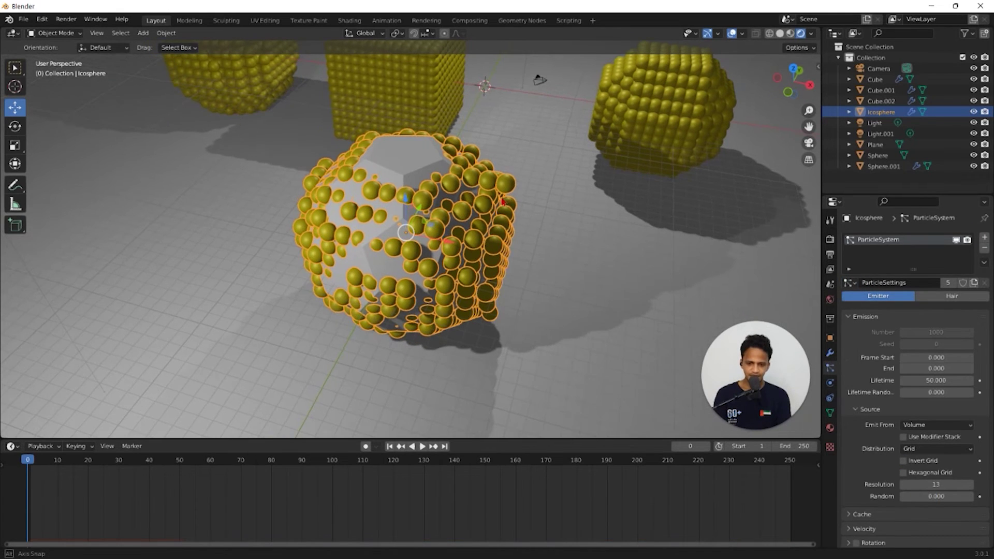
key(s)
click(531, 184)
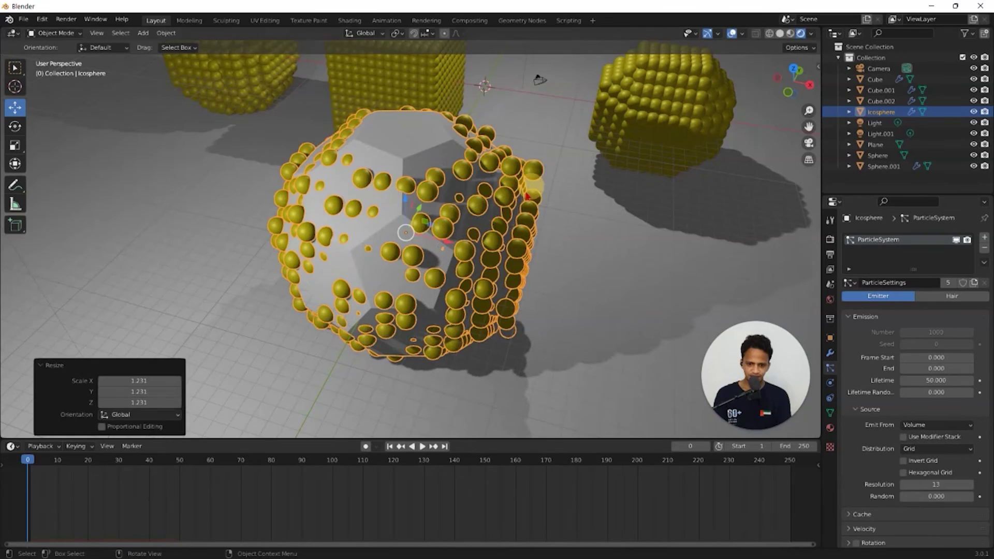
Turn off Show Emitter for both the viewport display and the render of the bevelled icosahedron's particle system.
scroll(531, 185, up, 4)
scroll(921, 524, down, 10)
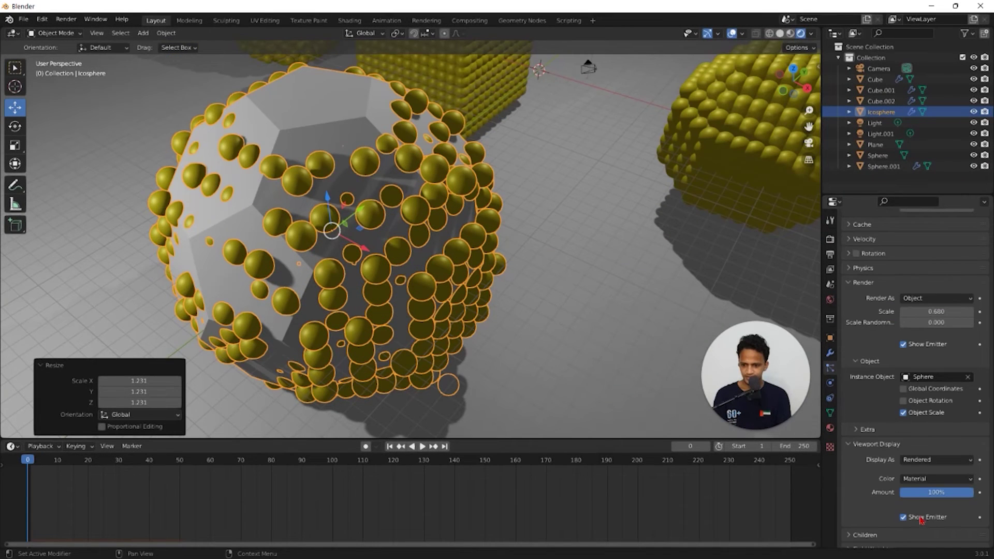
click(920, 518)
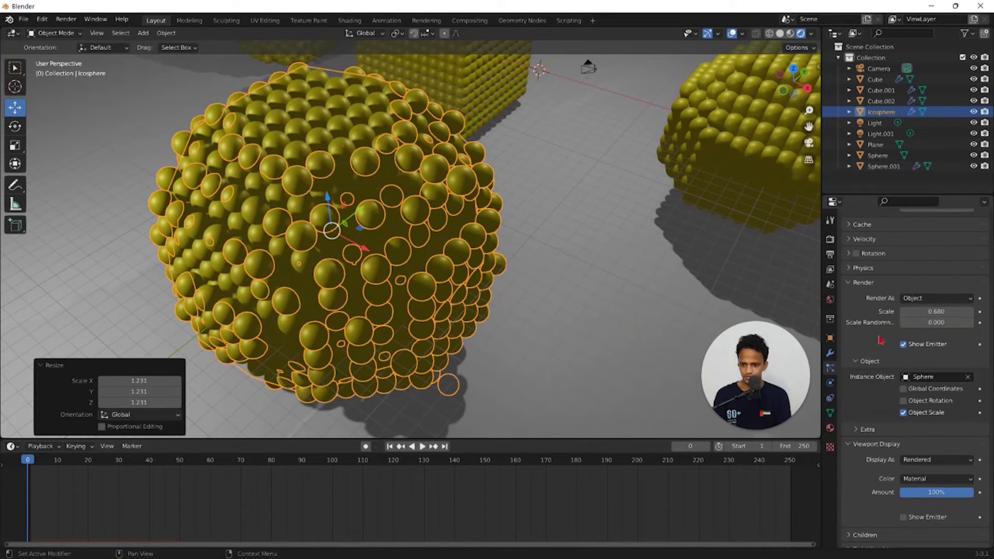
click(903, 344)
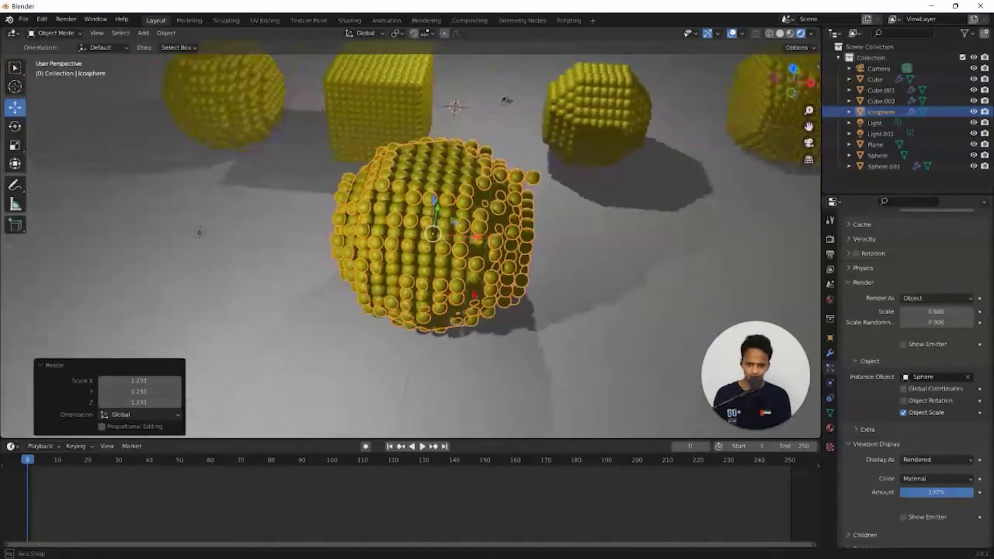
mouse_move(434, 284)
middle_down()
mouse_move(468, 270)
mouse_move(417, 298)
mouse_move(437, 281)
middle_up()
scroll(416, 297, up, 2)
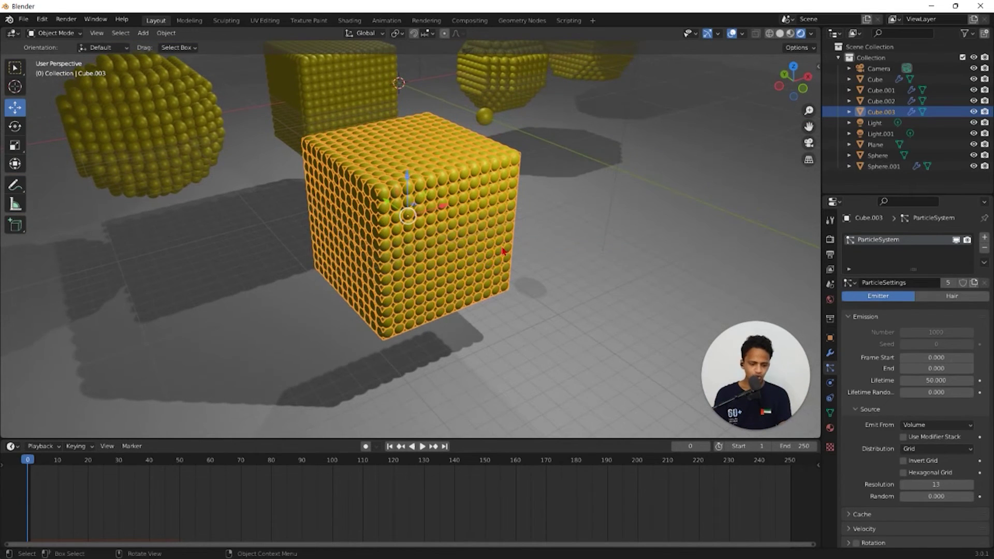
Enter Edit Mode on the new cube copy and set the Bevel tool to affect Edges.
key(Tab)
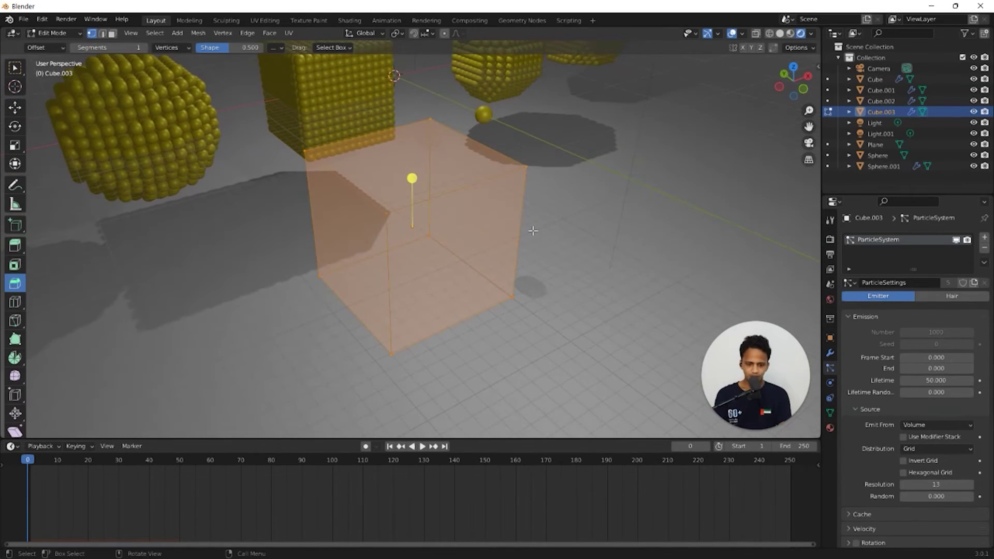
click(14, 286)
click(172, 47)
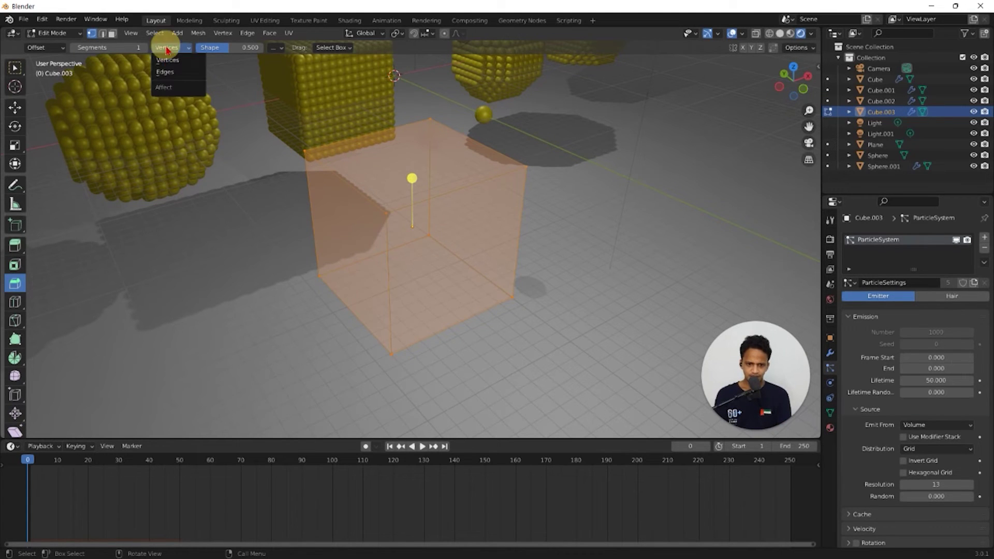
click(168, 70)
drag(412, 179, 410, 101)
mouse_move(479, 263)
middle_down()
mouse_move(480, 233)
mouse_move(450, 250)
mouse_move(459, 262)
middle_up()
key(ctrl+z)
Bevel all the cube copy's edges until it becomes an octahedron, and return to Object Mode.
scroll(482, 273, down, 2)
mouse_move(398, 257)
middle_down()
mouse_move(430, 258)
mouse_move(415, 251)
middle_up()
drag(437, 183, 439, 131)
key(Tab)
middle_drag(421, 297, 390, 293)
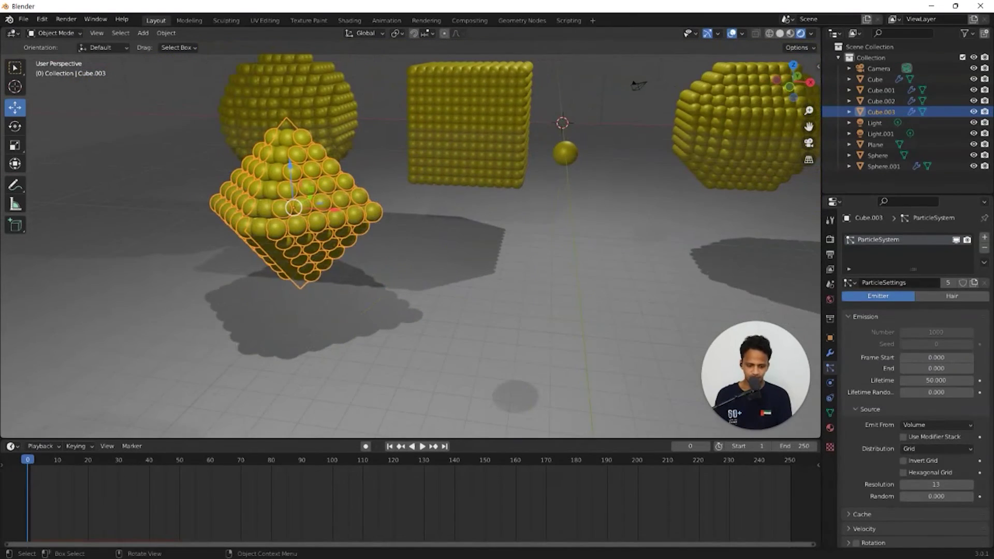
Scale up the octahedron and raise the grid Resolution of its particle settings.
key(s)
click(508, 352)
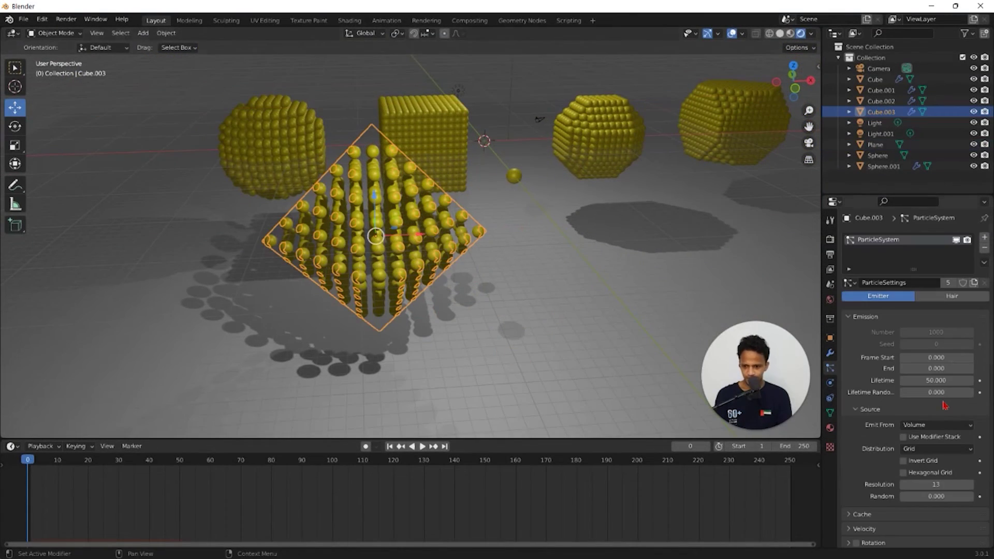
drag(938, 483, 943, 479)
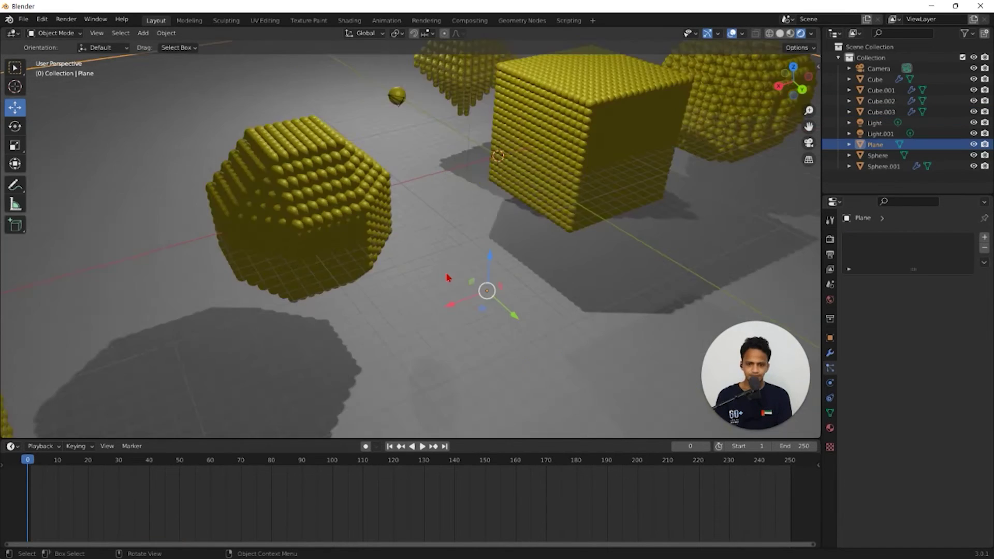
Examine the finer grid packing on the particle shapes, especially the spherical nanoparticle, from close up and from other angles.
middle_drag(321, 289, 285, 330)
shift+middle_drag(564, 271, 452, 282)
scroll(539, 300, up, 1)
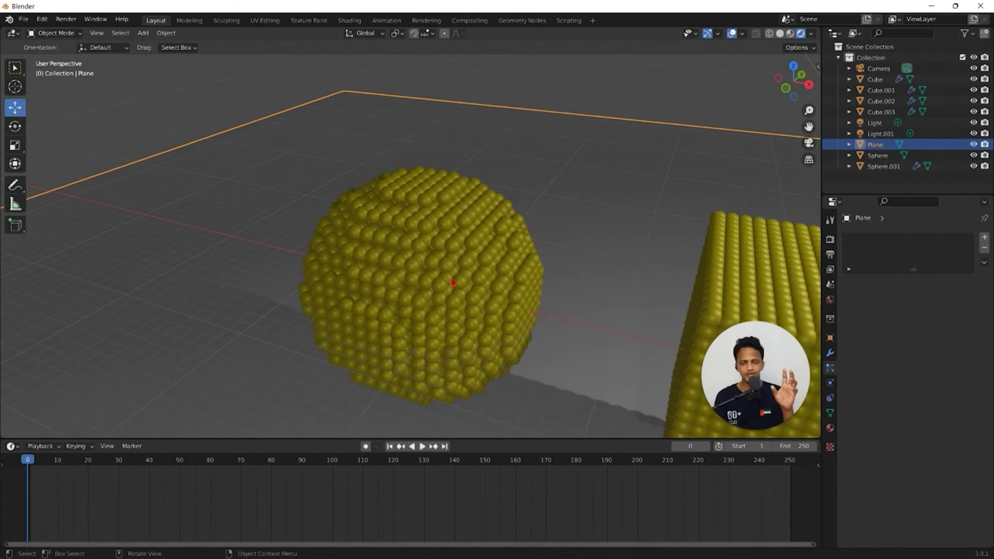
scroll(451, 282, up, 2)
scroll(415, 302, down, 2)
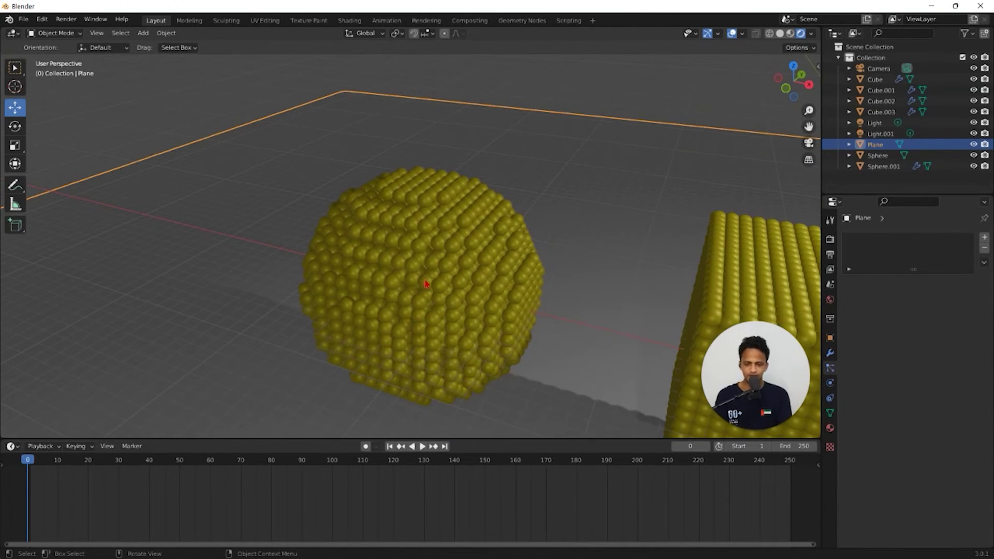
middle_drag(426, 283, 432, 281)
middle_drag(404, 237, 399, 233)
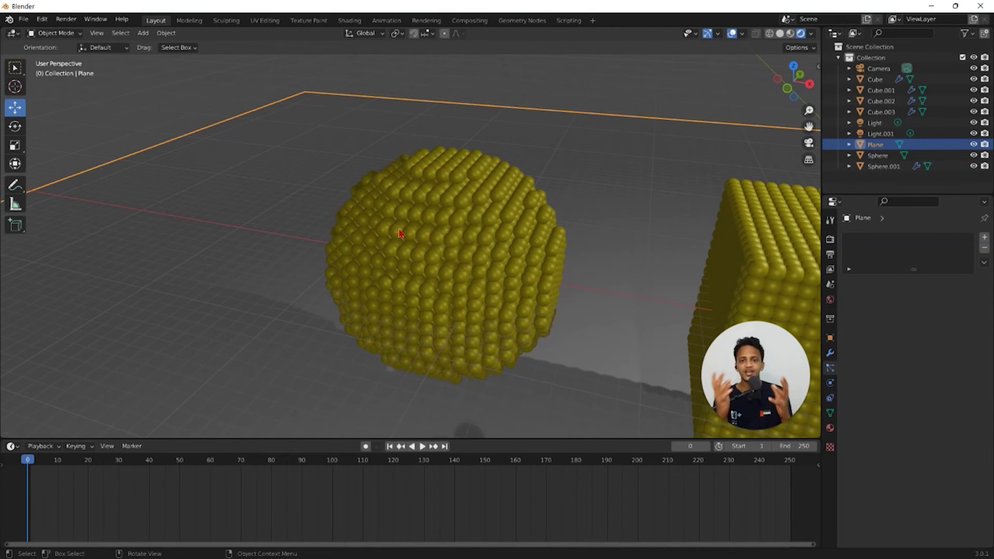
scroll(271, 238, down, 6)
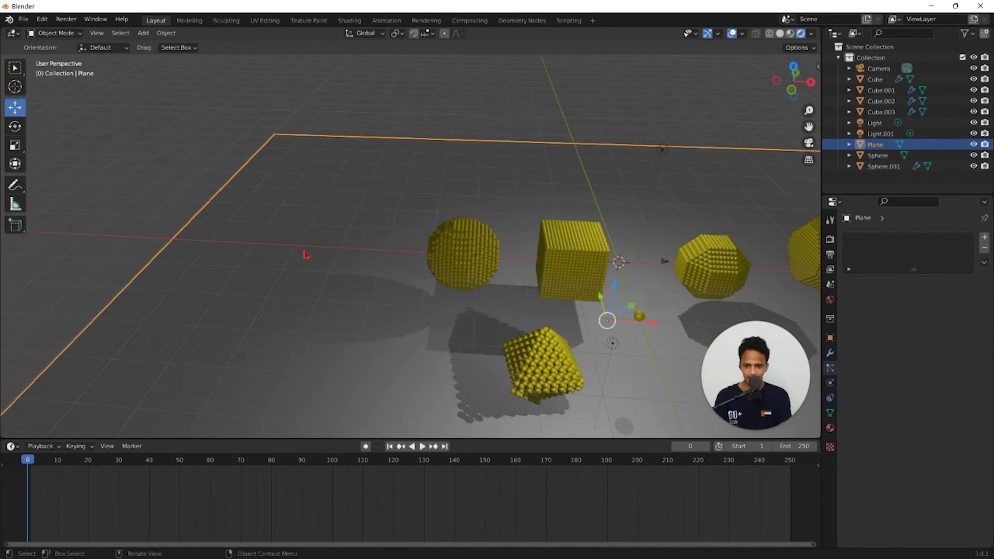
Add a UV sphere at the world origin and shade it smooth.
shift+middle_drag(304, 254, 143, 203)
shift+middle_drag(225, 223, 334, 257)
key(shift+a)
mouse_move(313, 251)
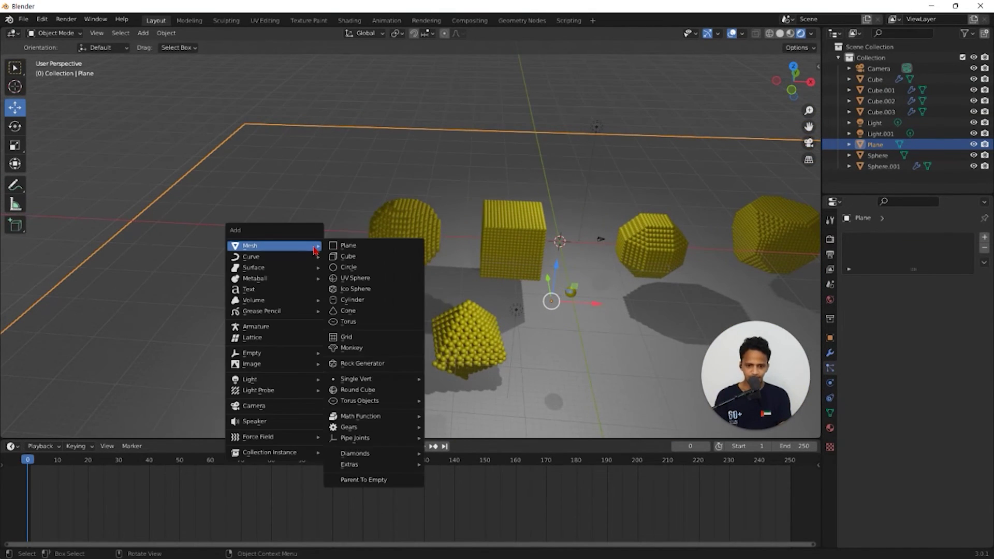
click(356, 278)
key(KP_Decimal)
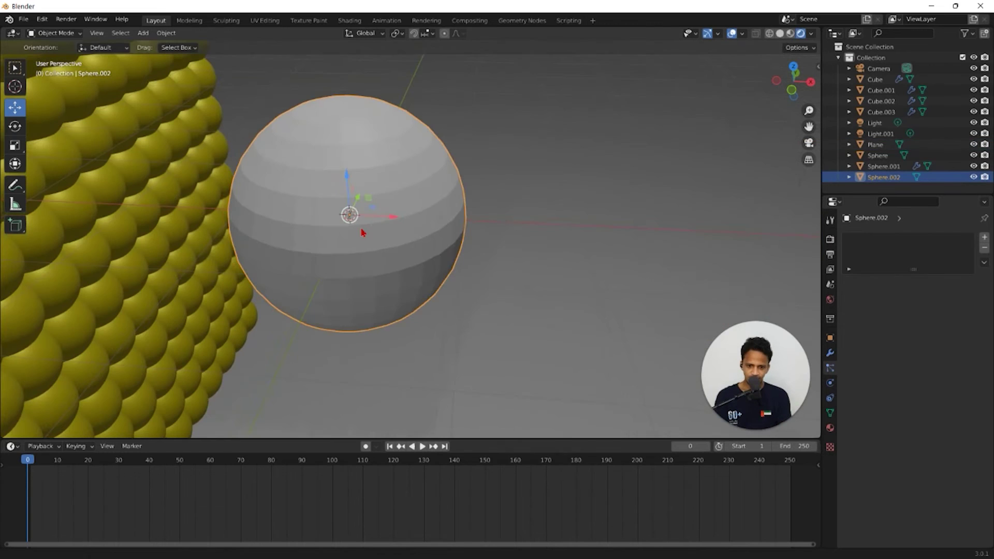
right_click(352, 196)
click(348, 193)
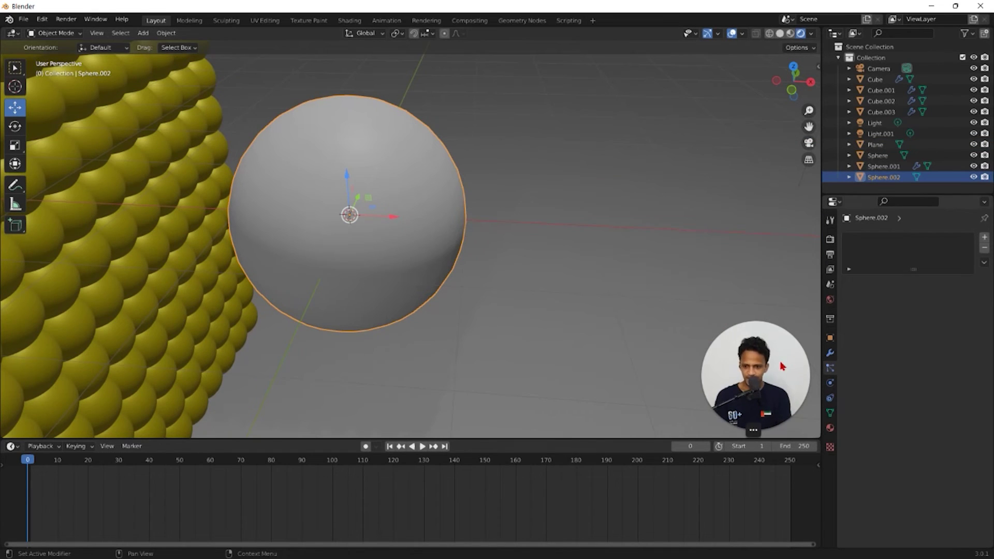
Create a new material for the new sphere and set its base color to light blue.
click(828, 431)
click(927, 283)
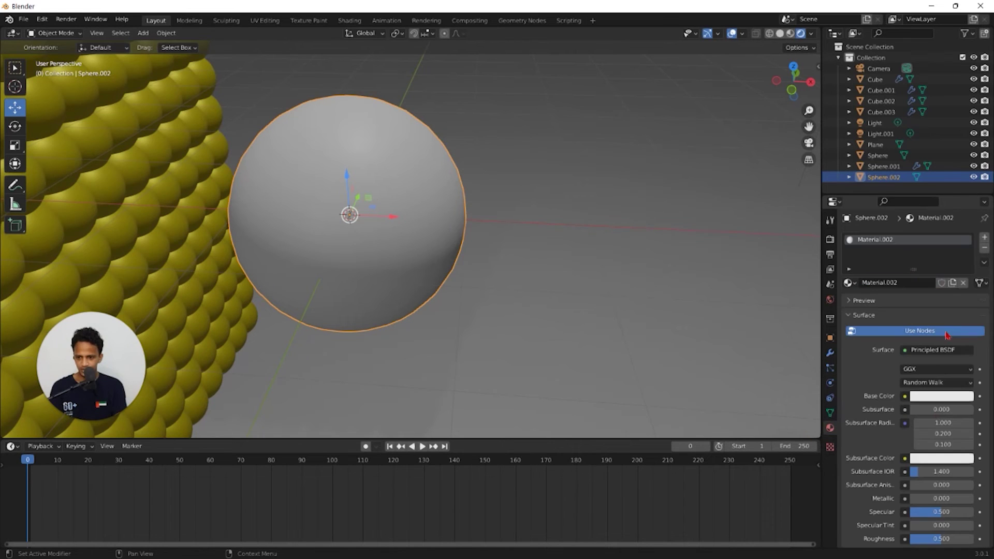
click(939, 396)
click(924, 260)
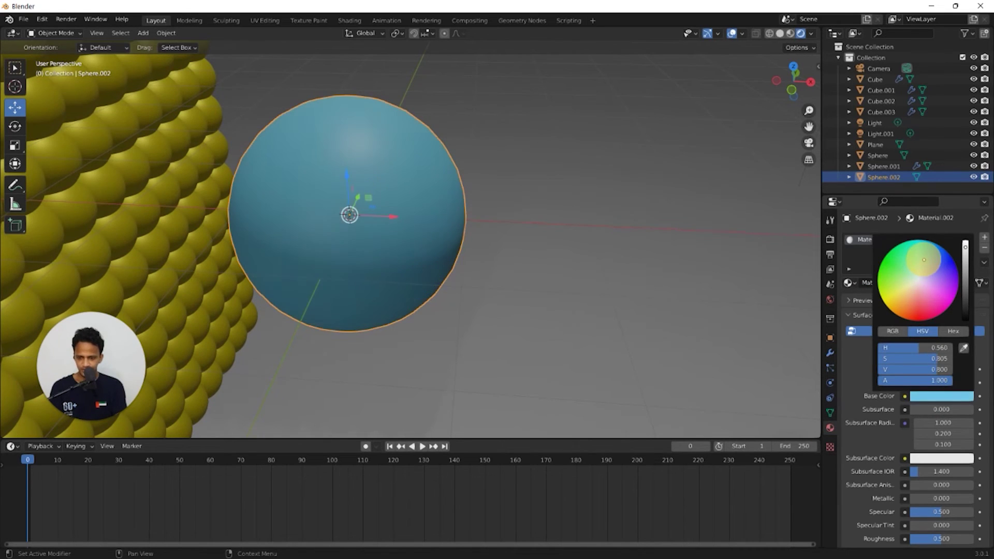
drag(923, 258, 929, 254)
Set the Metallic value of the blue sphere's material to 0.339.
scroll(799, 237, down, 9)
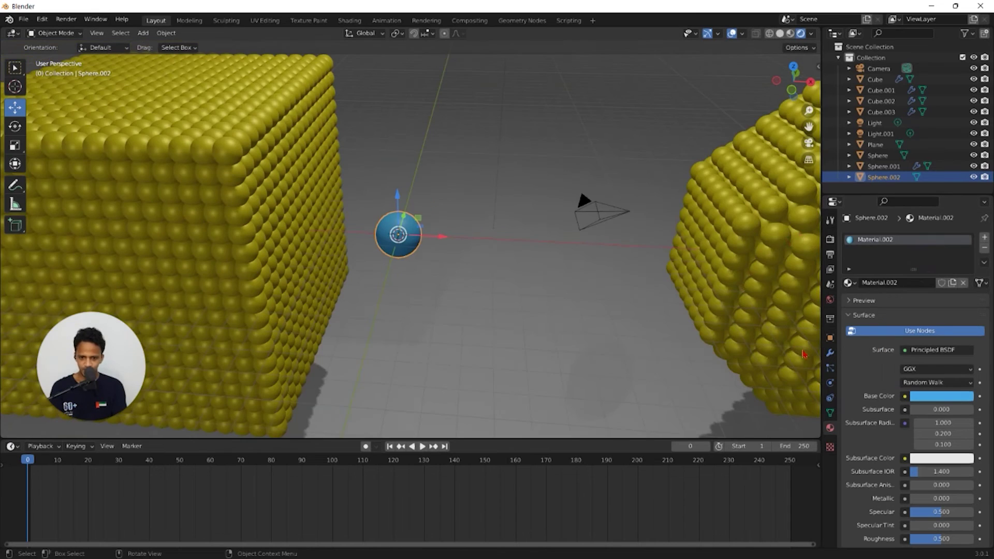
scroll(658, 338, up, 3)
drag(928, 498, 949, 498)
scroll(507, 239, down, 5)
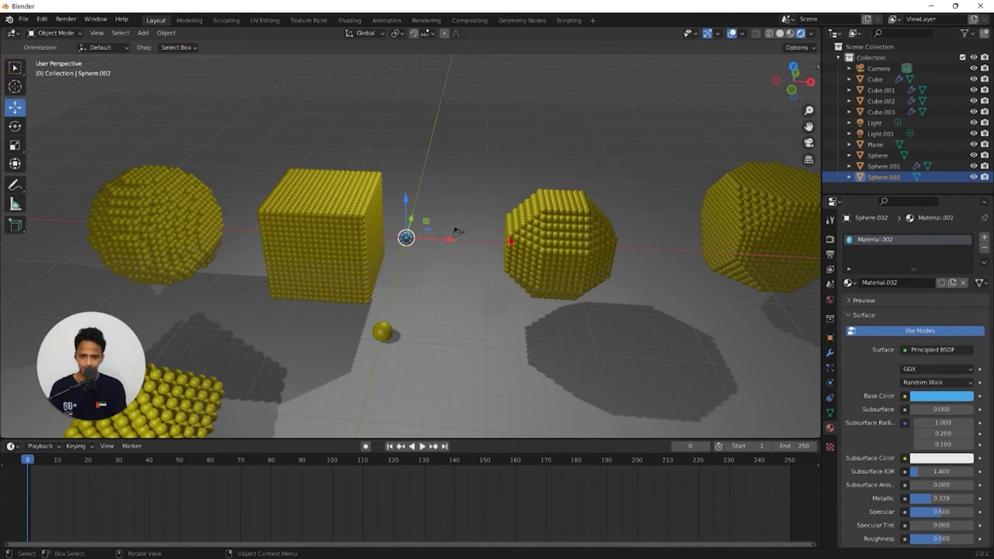
scroll(507, 243, up, 2)
scroll(507, 244, up, 4)
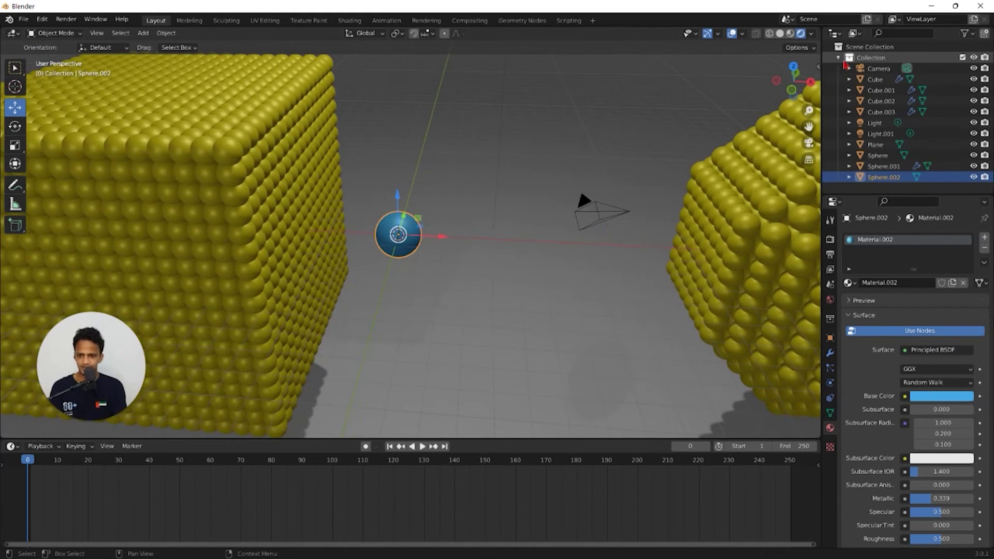
Create a new collection in the scene and name it atoms.
click(838, 58)
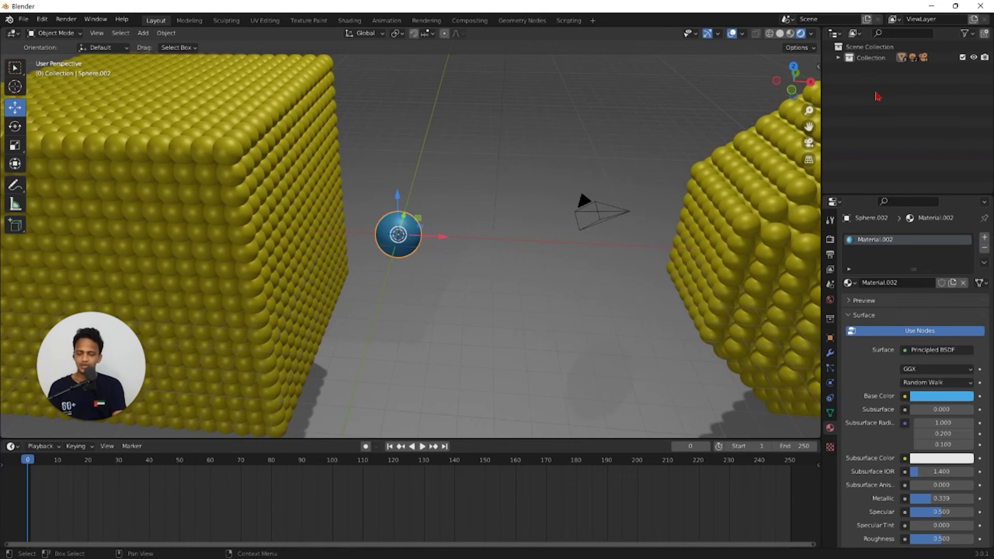
right_click(878, 107)
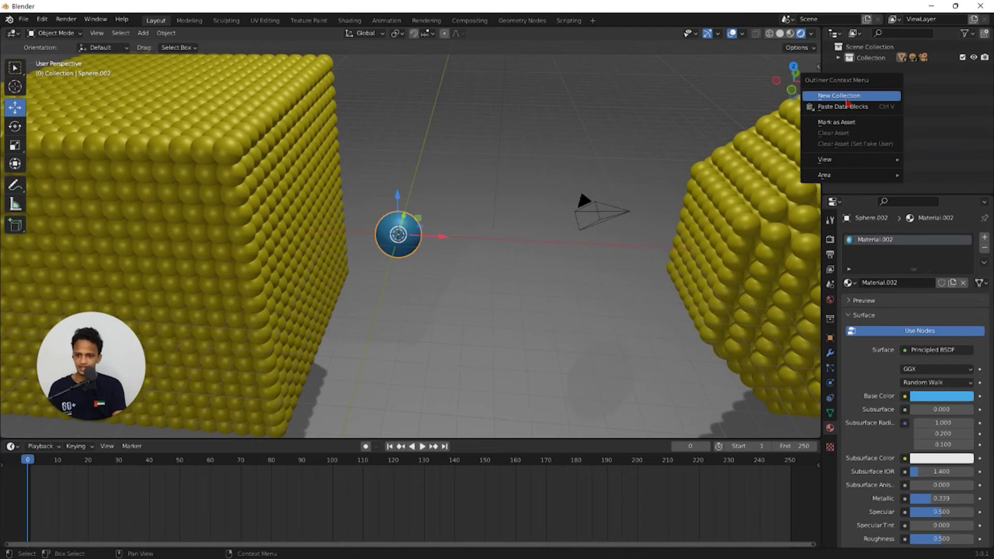
click(880, 104)
double_click(877, 70)
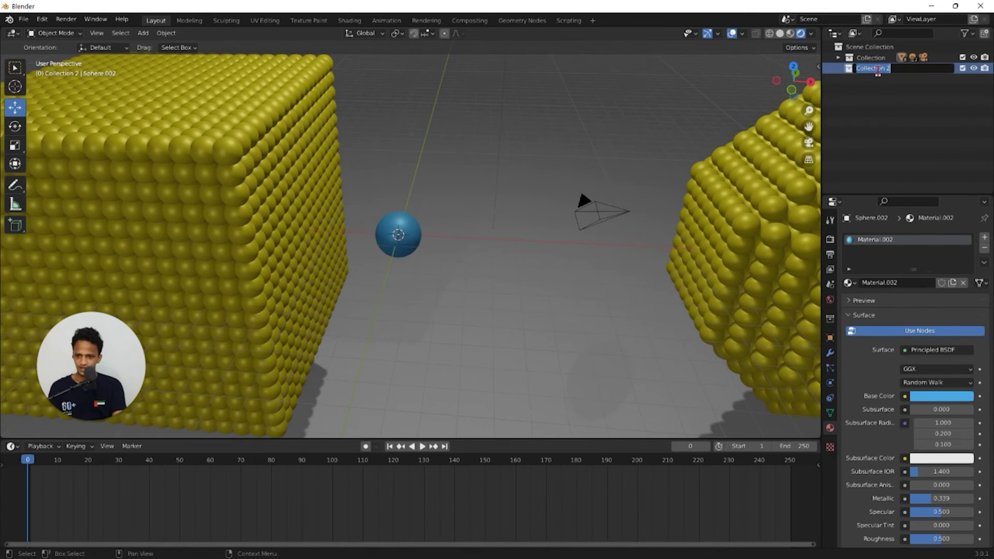
text(c)
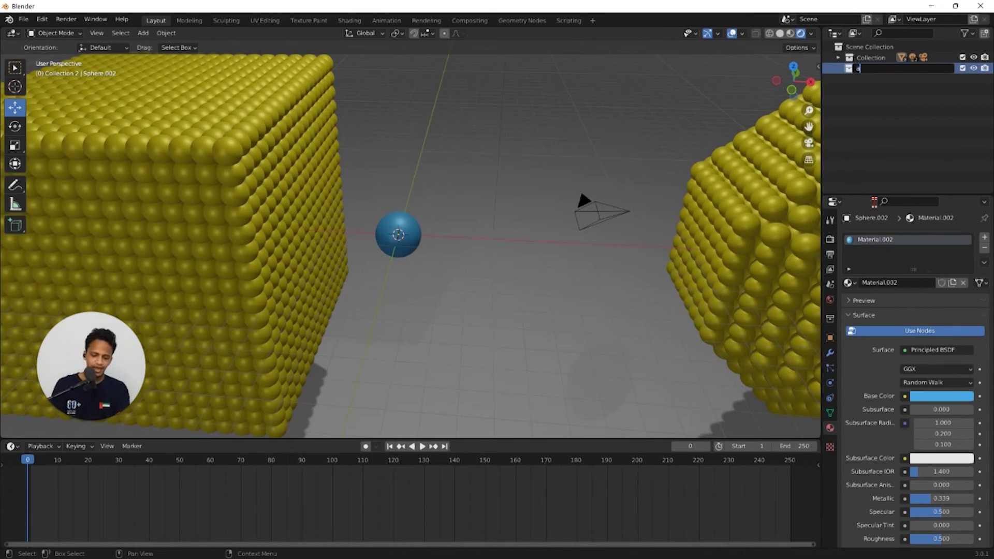
key(Return)
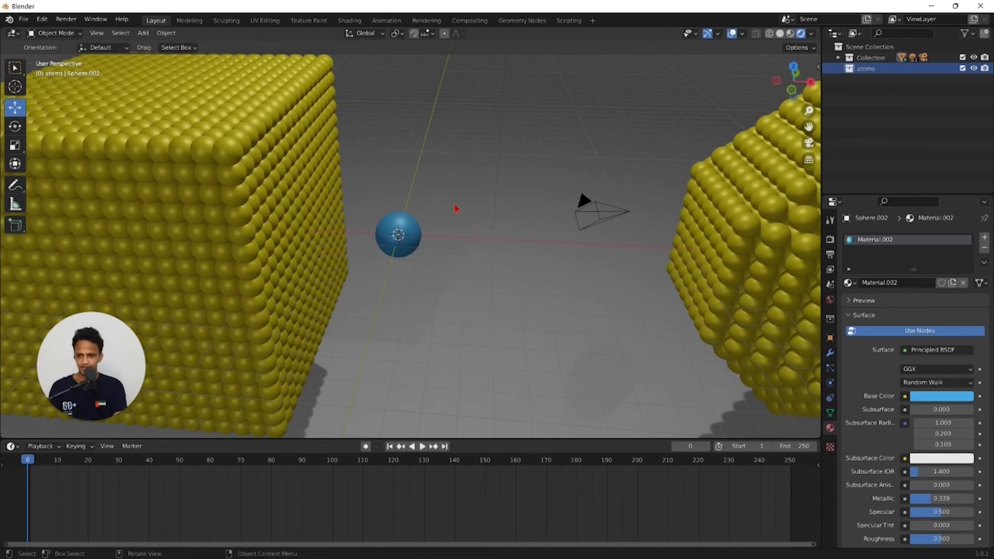
Move the blue sphere at the world origin into the atoms collection.
click(408, 254)
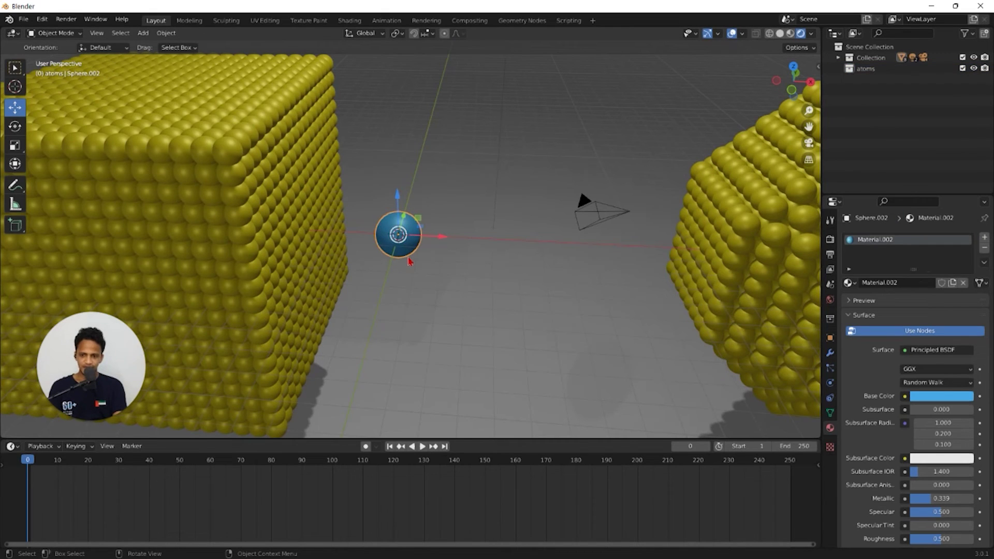
key(m)
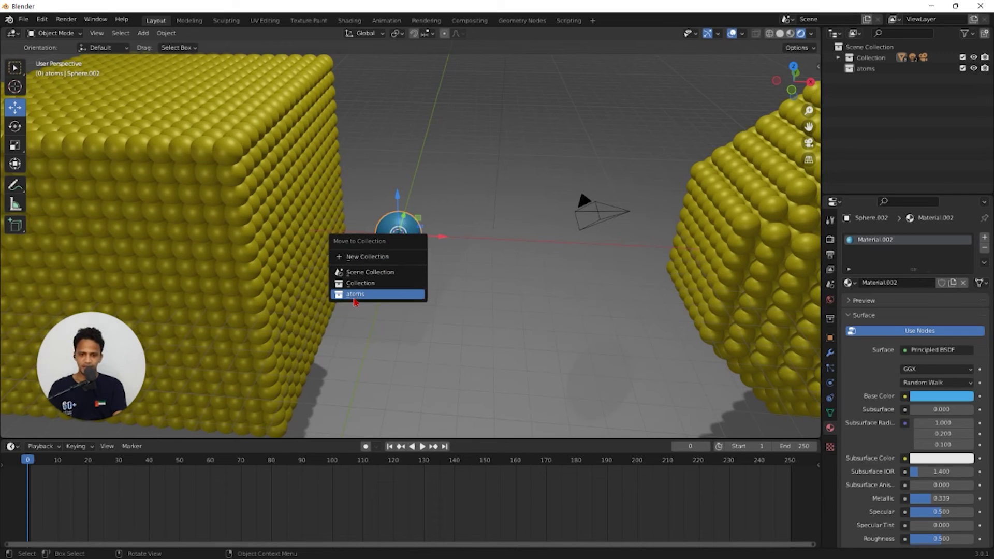
click(355, 294)
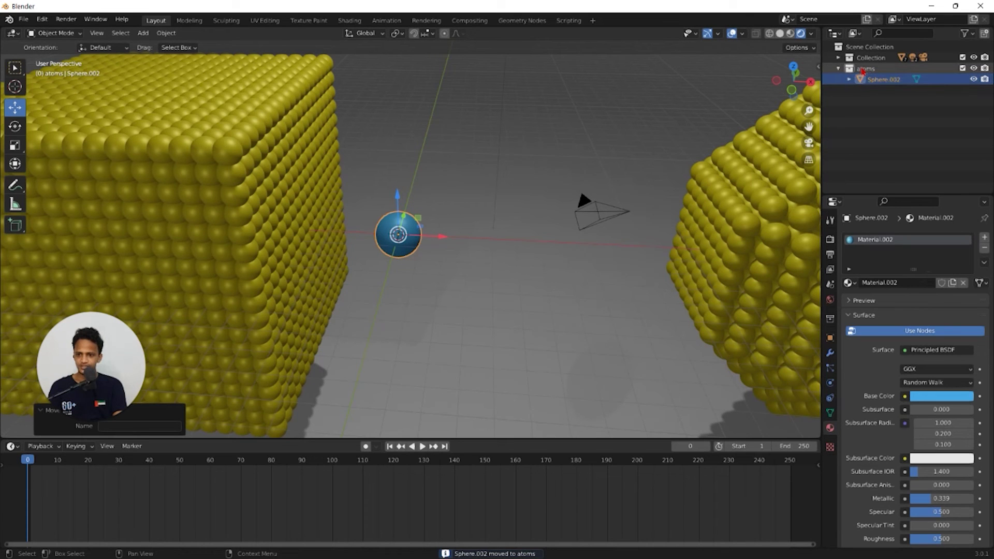
Move the single yellow sphere in front of the nanoparticles into the atoms collection.
scroll(455, 266, down, 10)
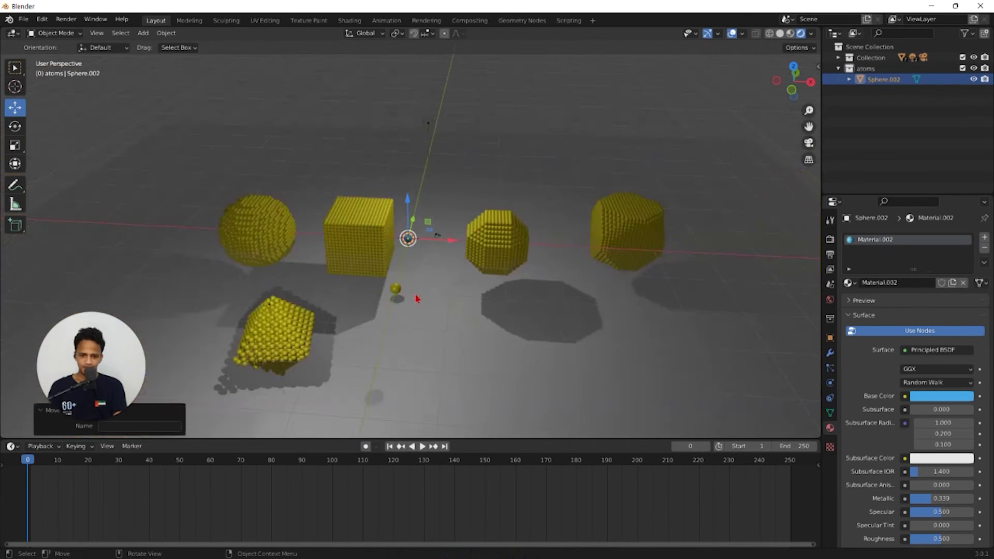
scroll(409, 316, up, 5)
scroll(407, 321, up, 2)
shift+middle_drag(372, 367, 414, 217)
click(411, 218)
shift+middle_drag(502, 231, 499, 261)
key(m)
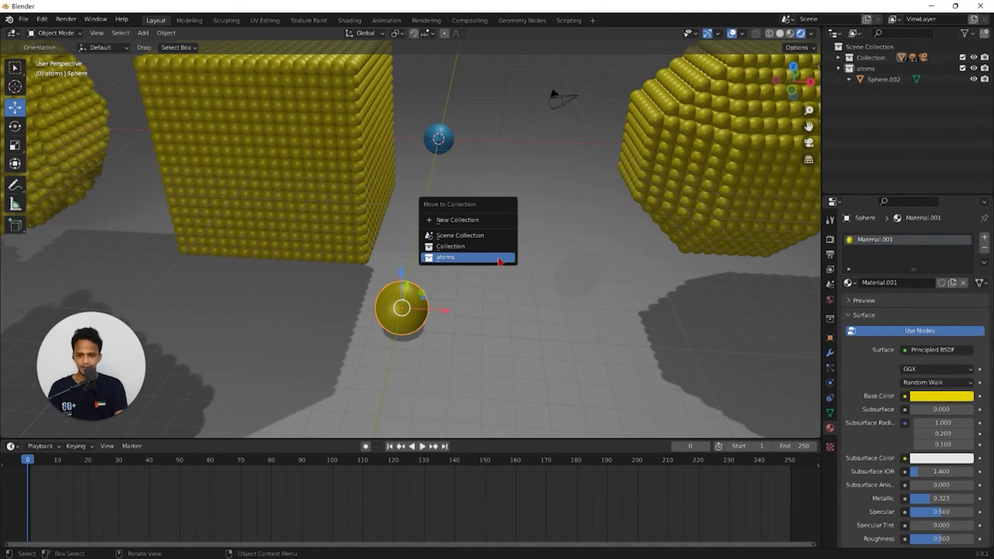
click(444, 258)
scroll(517, 264, down, 3)
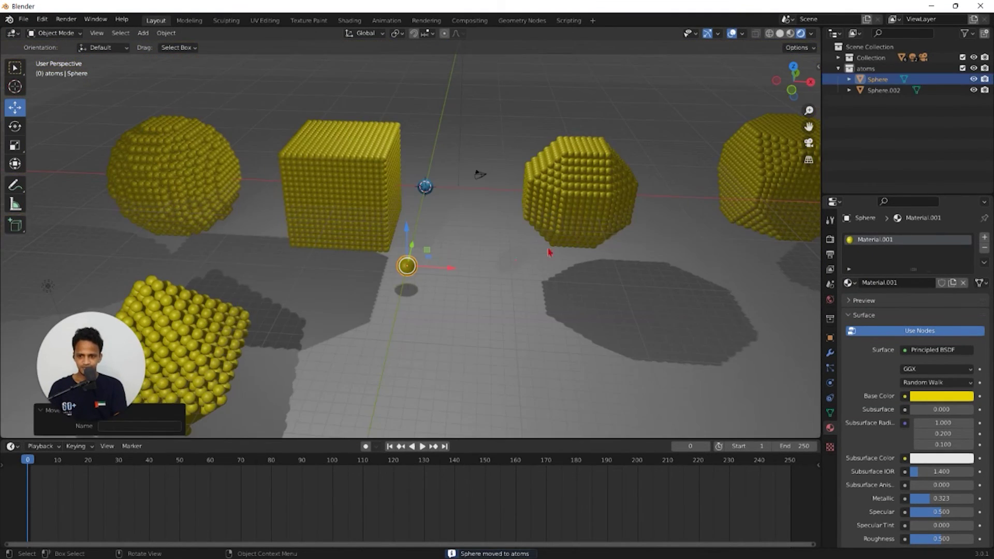
Move the single yellow sphere along the global Y axis to sit close to the blue sphere.
scroll(506, 209, up, 4)
click(404, 313)
click(440, 131)
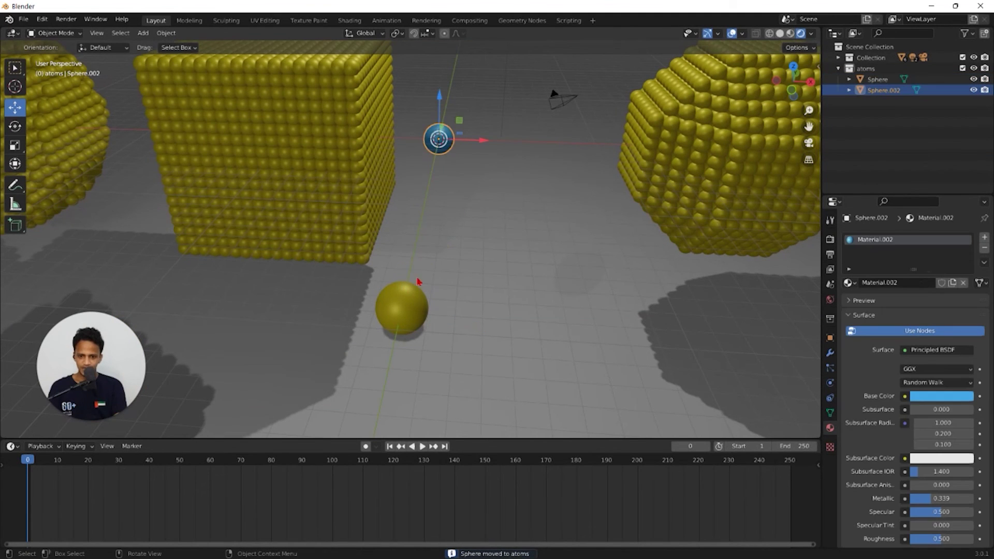
click(413, 287)
key(g)
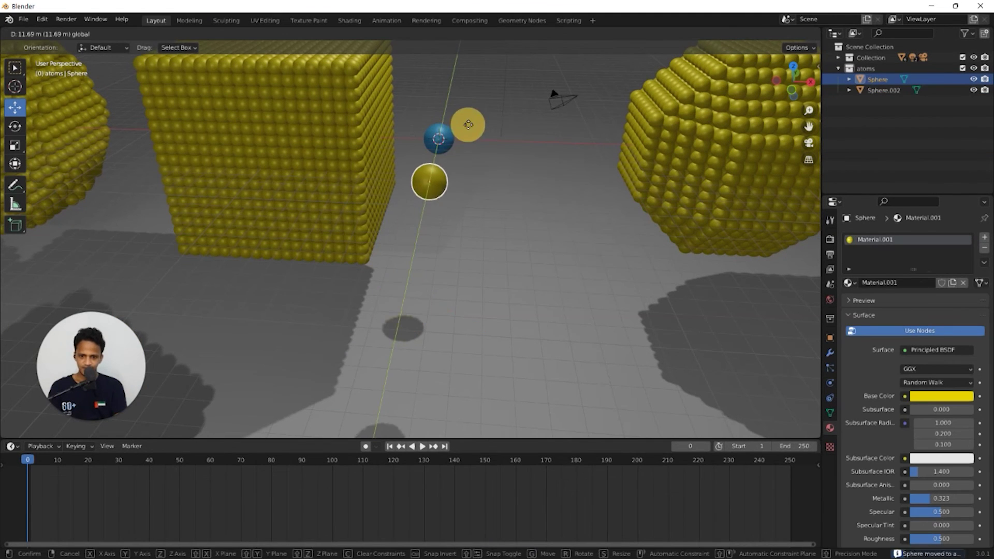
click(479, 93)
Set the spherical nanoparticle's particle system to render as Collection instead of a single object.
scroll(414, 216, down, 4)
shift+middle_drag(135, 208, 333, 248)
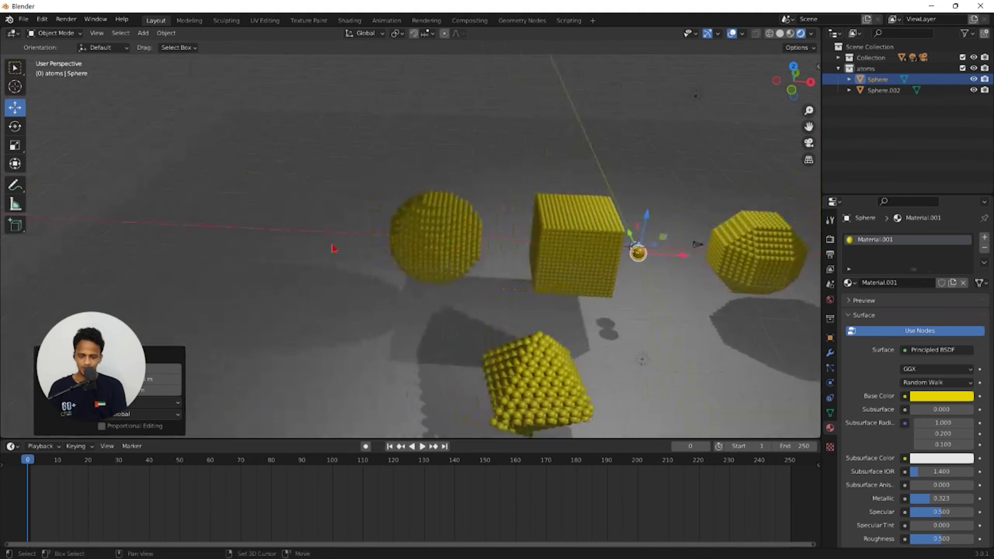
scroll(516, 236, up, 6)
click(513, 257)
scroll(508, 270, down, 2)
scroll(507, 270, down, 5)
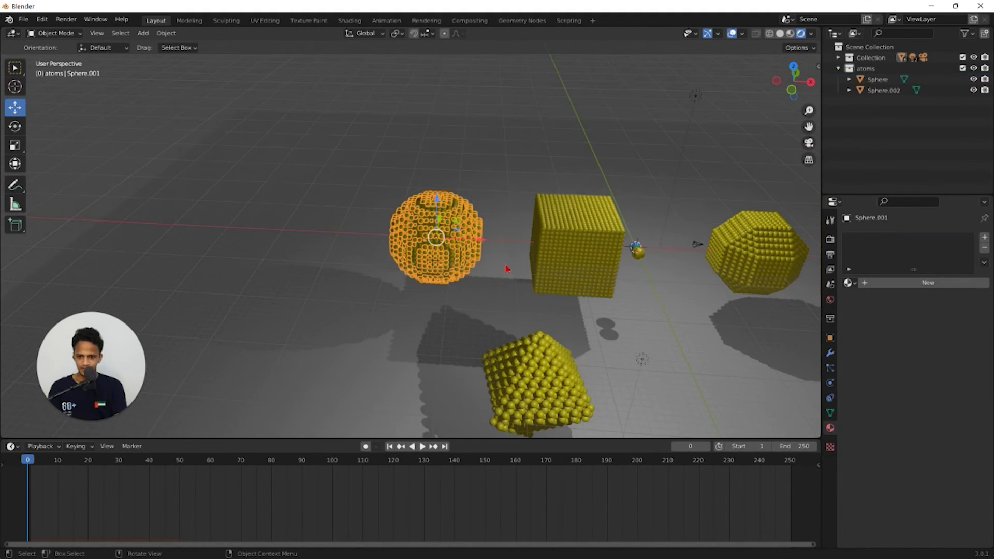
scroll(703, 219, up, 7)
click(830, 367)
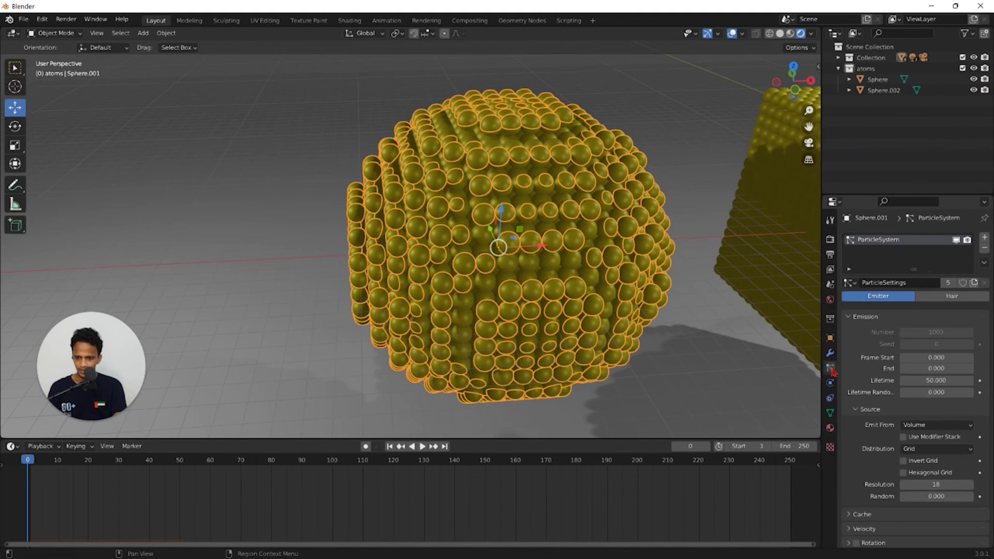
scroll(851, 381, down, 10)
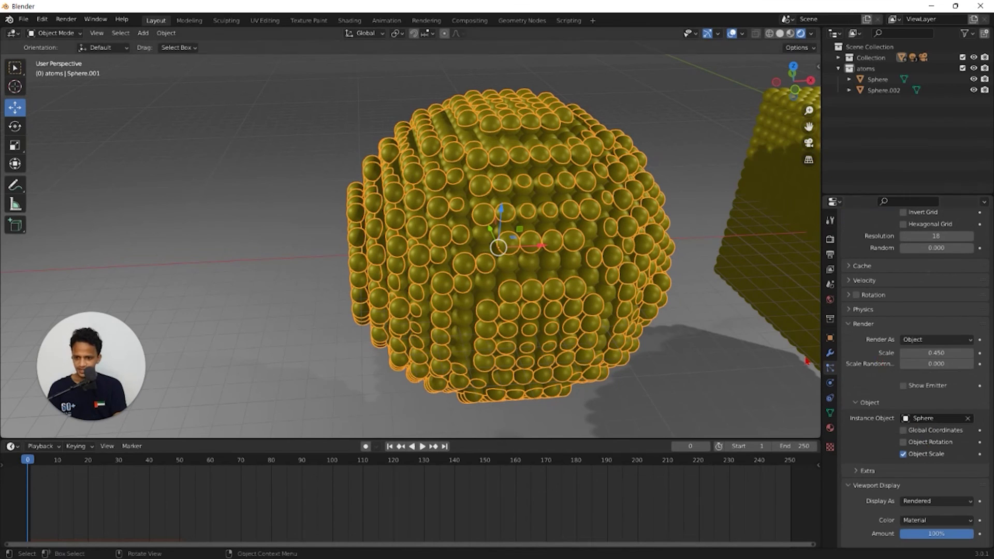
click(919, 340)
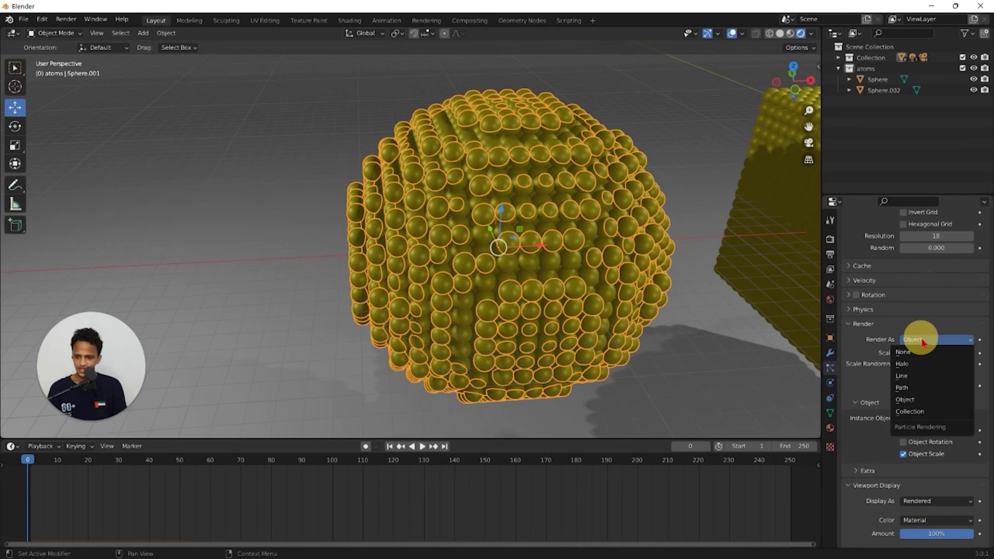
click(911, 413)
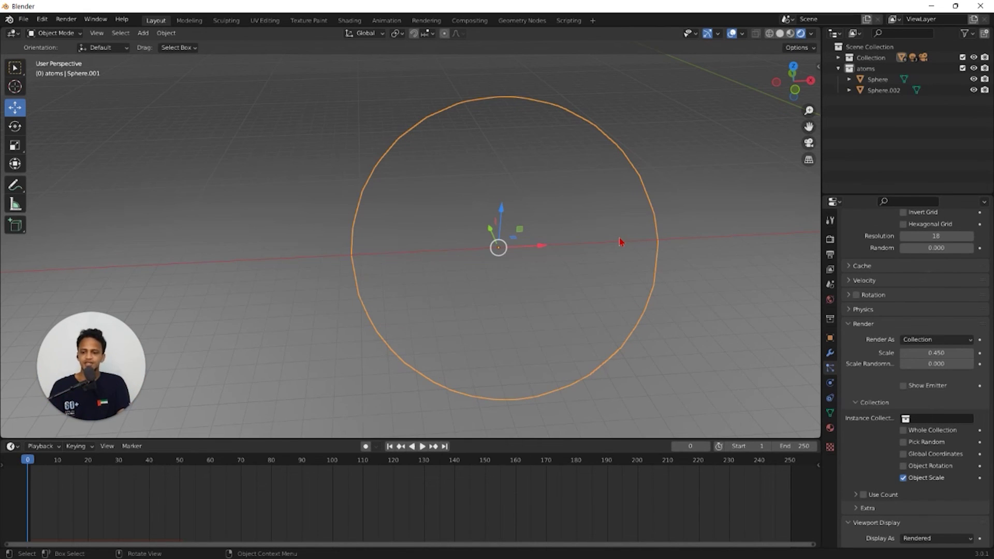
Assign atoms as the instance collection of the spherical nanoparticle's particle system.
scroll(937, 476, down, 5)
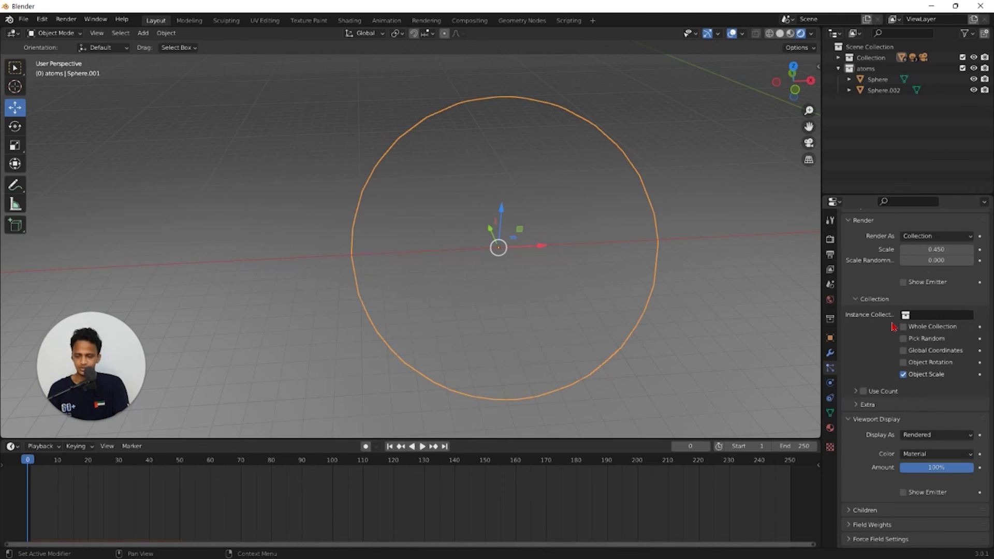
click(934, 316)
click(903, 331)
click(665, 330)
middle_drag(487, 266, 298, 238)
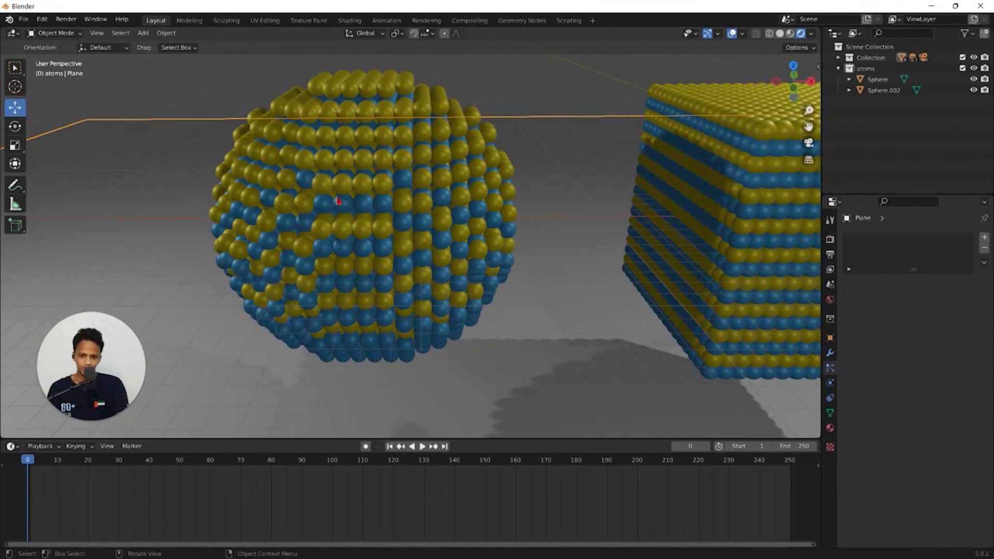
middle_drag(413, 231, 407, 269)
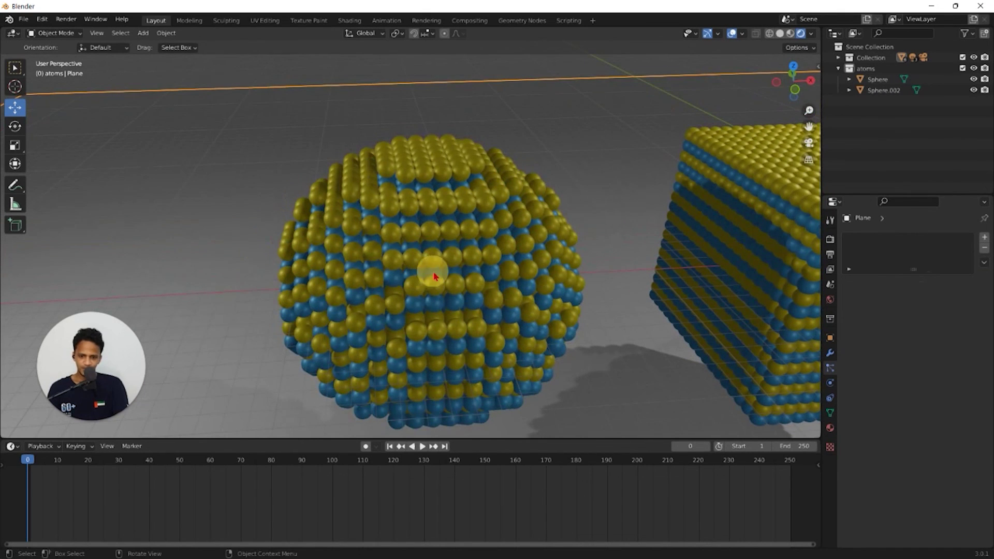
Enable Use Count in the spherical nanoparticle's collection render settings and show its count list.
click(448, 233)
middle_drag(448, 234, 419, 302)
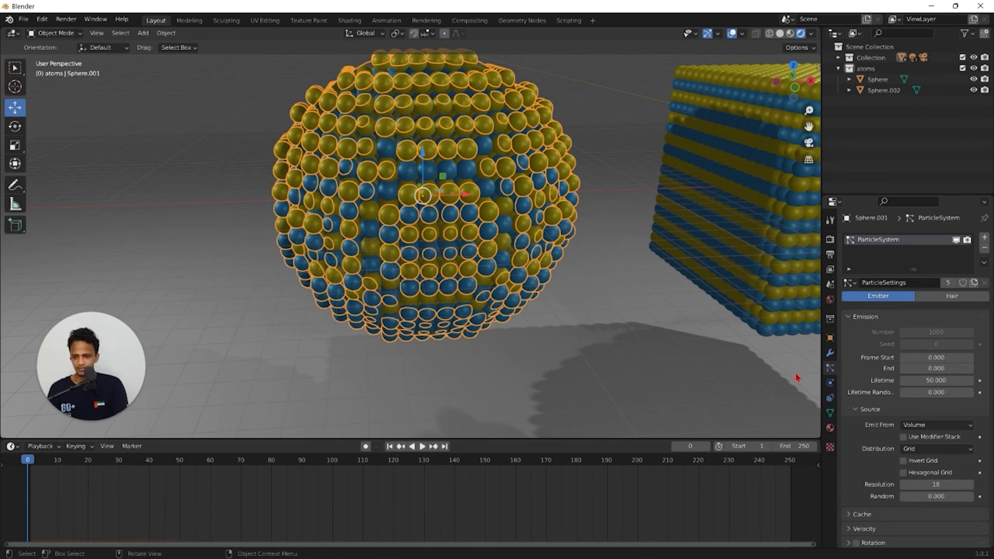
scroll(892, 430, down, 20)
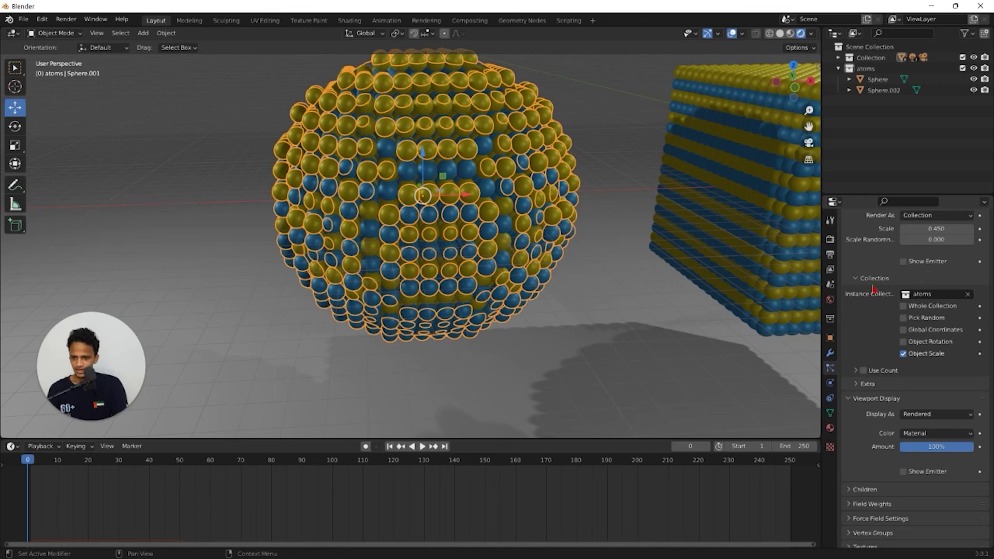
click(873, 374)
click(856, 372)
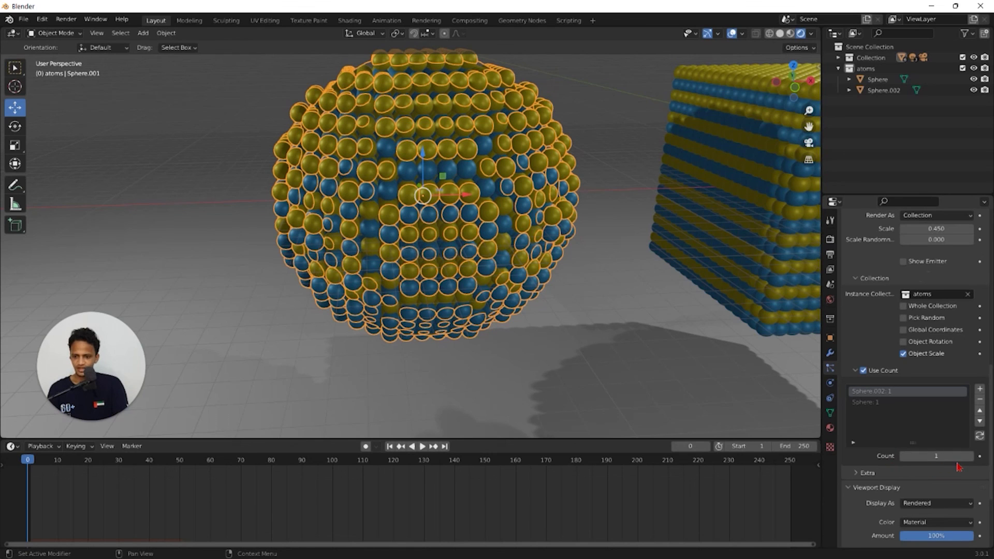
Set the count of the yellow Sphere entry to 10, then select the Sphere.002 entry.
click(868, 403)
drag(930, 457, 920, 441)
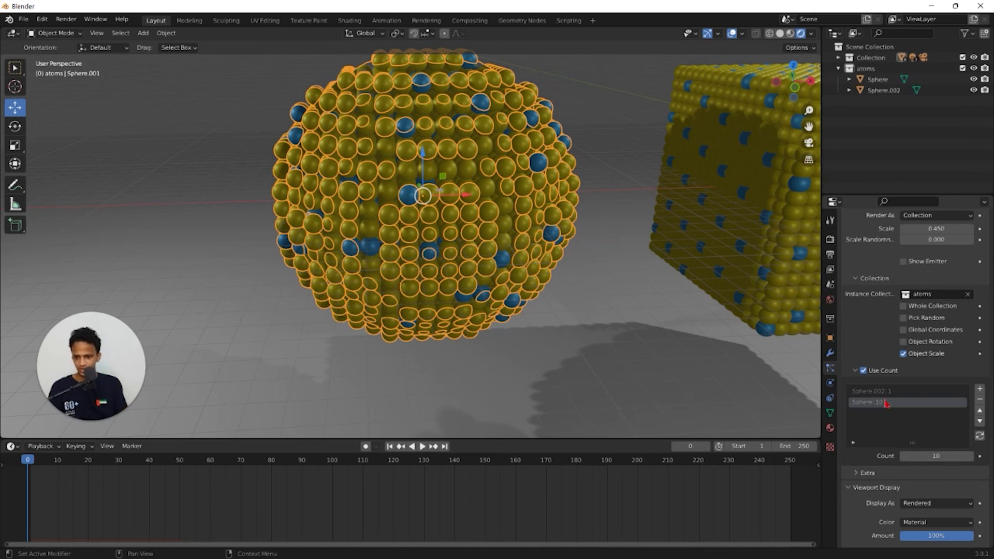
click(919, 392)
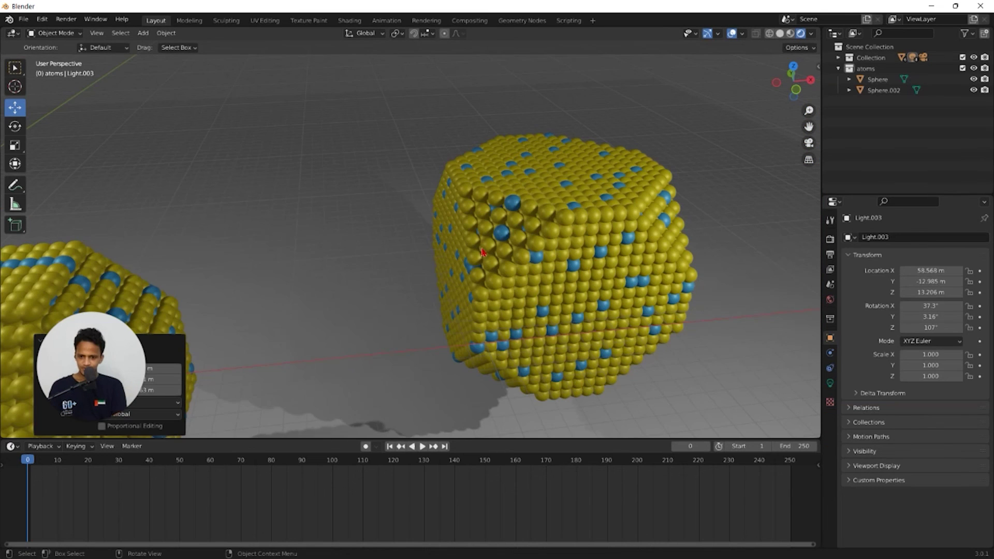
Examine how the blue atoms are distributed over the faces of the faceted nanoparticle.
middle_drag(483, 251, 502, 217)
scroll(499, 192, up, 5)
scroll(518, 212, down, 5)
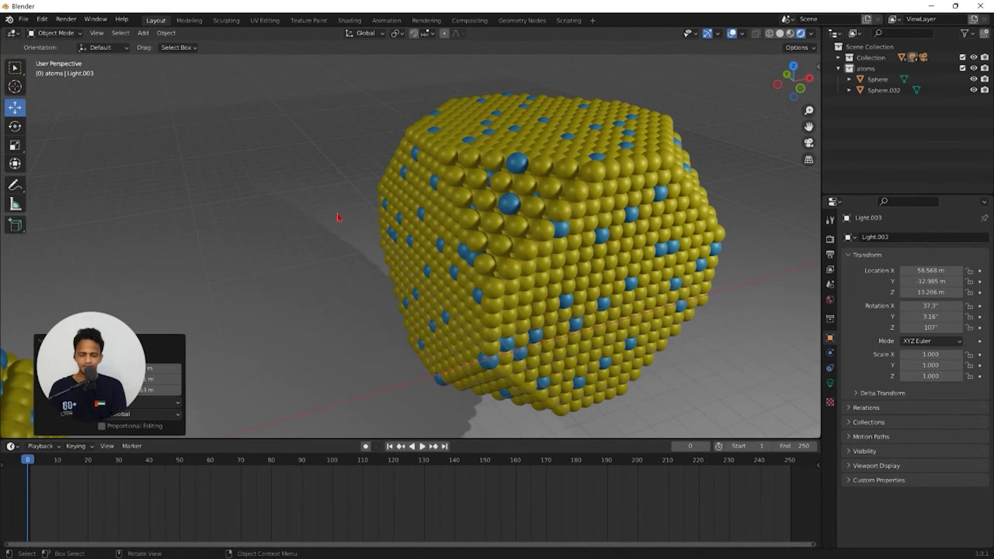
click(865, 68)
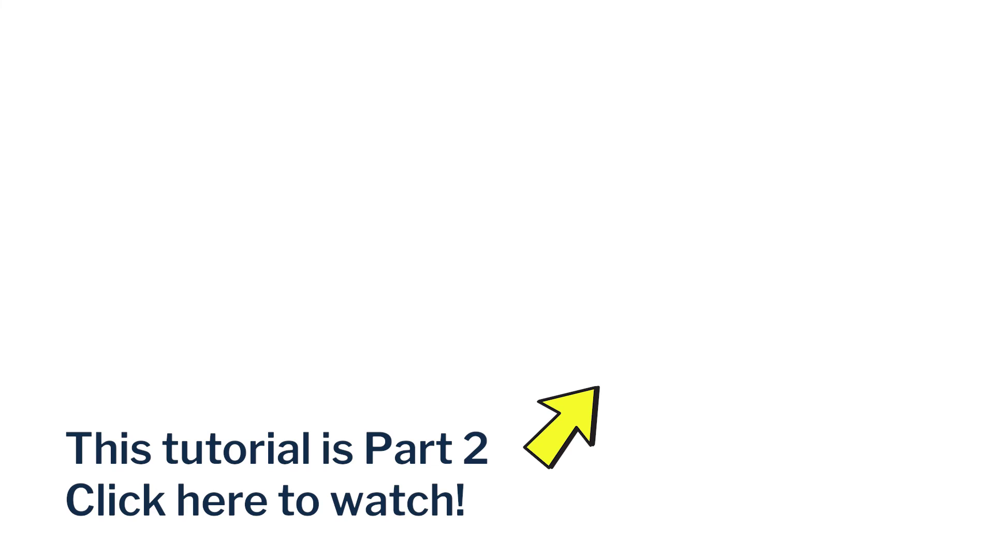